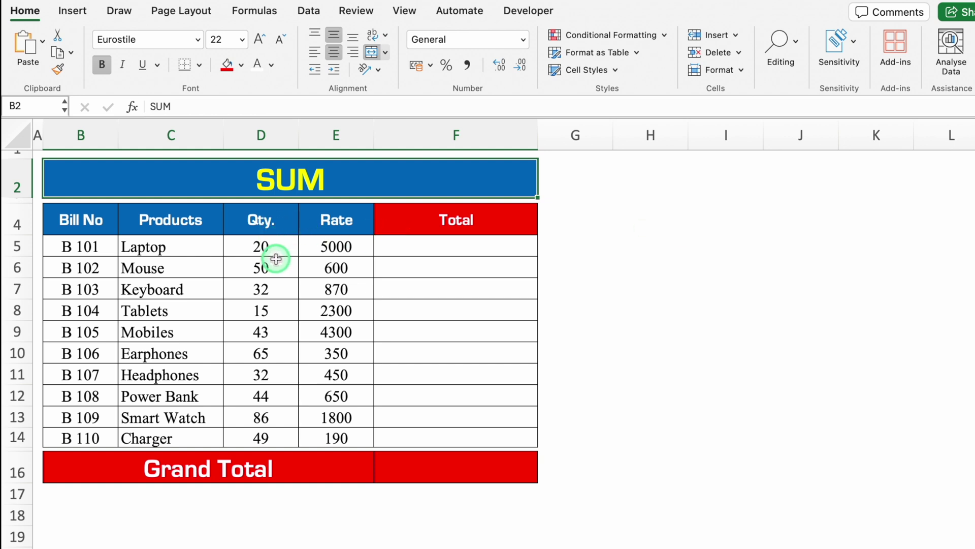
Step: Calculate the Laptop total in F5 with =D5*E5 and fill the formula down to F14
click(412, 248)
text(=)
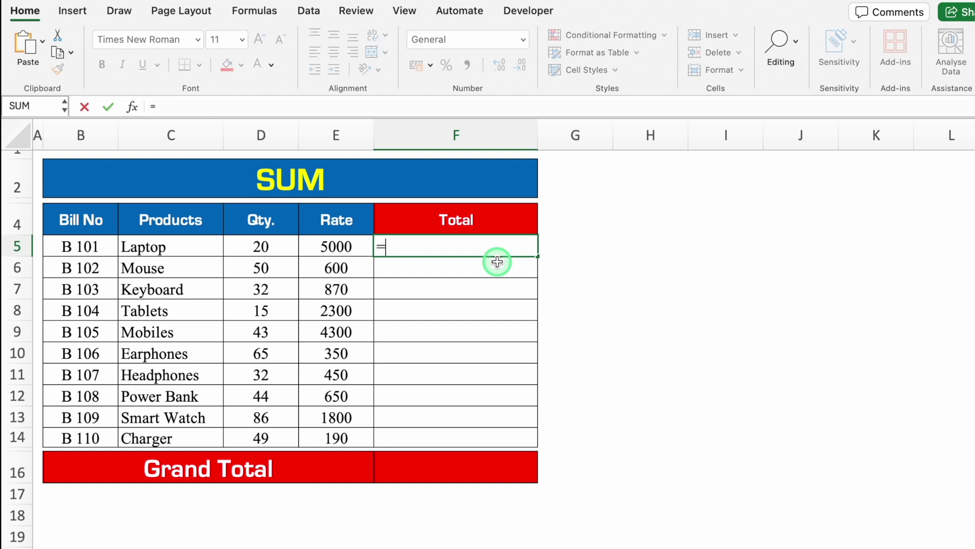
click(279, 239)
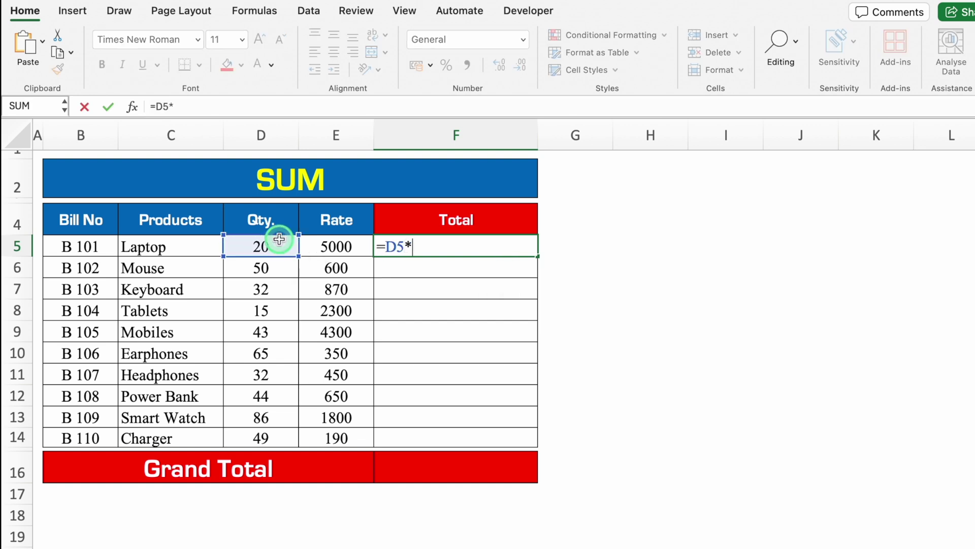
click(324, 244)
key(Return)
click(483, 247)
drag(538, 255, 522, 441)
Step: Enter =SUM(F5:F14) in the Grand Total cell F16 and centre the result
click(455, 467)
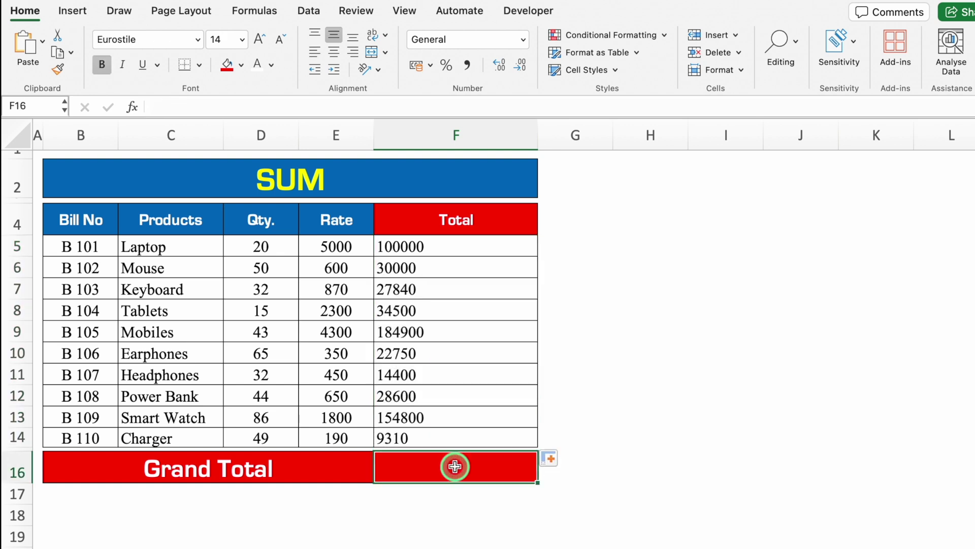
text(=sum)
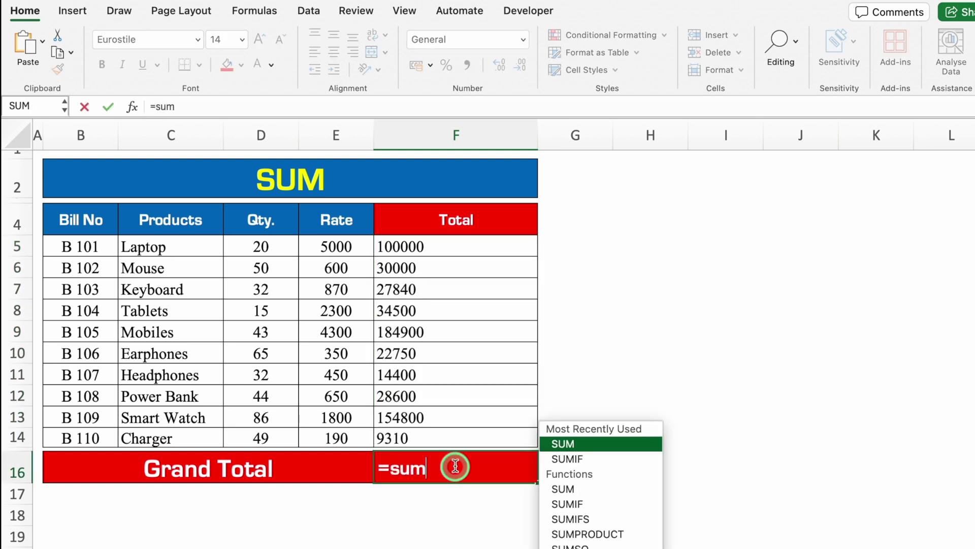
double_click(577, 443)
drag(472, 246, 470, 431)
text())
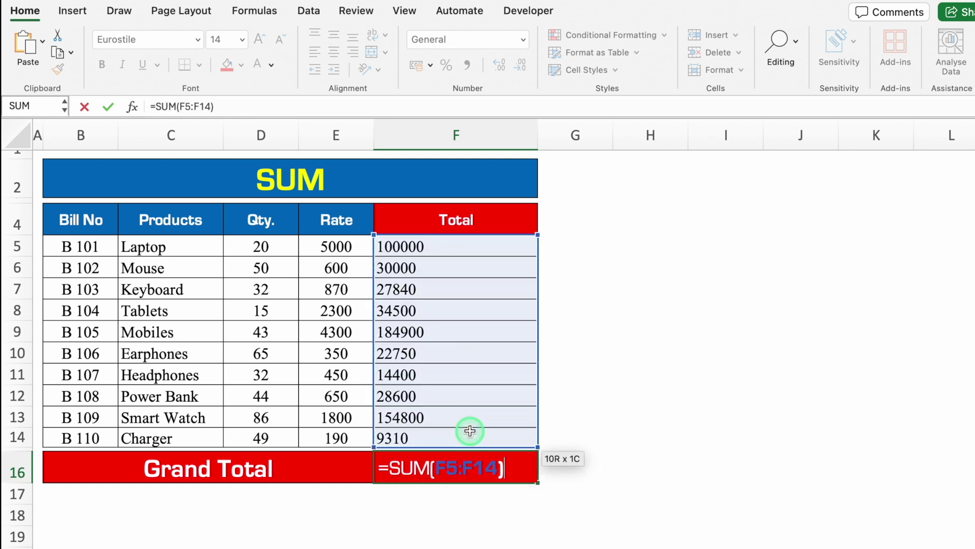
key(Return)
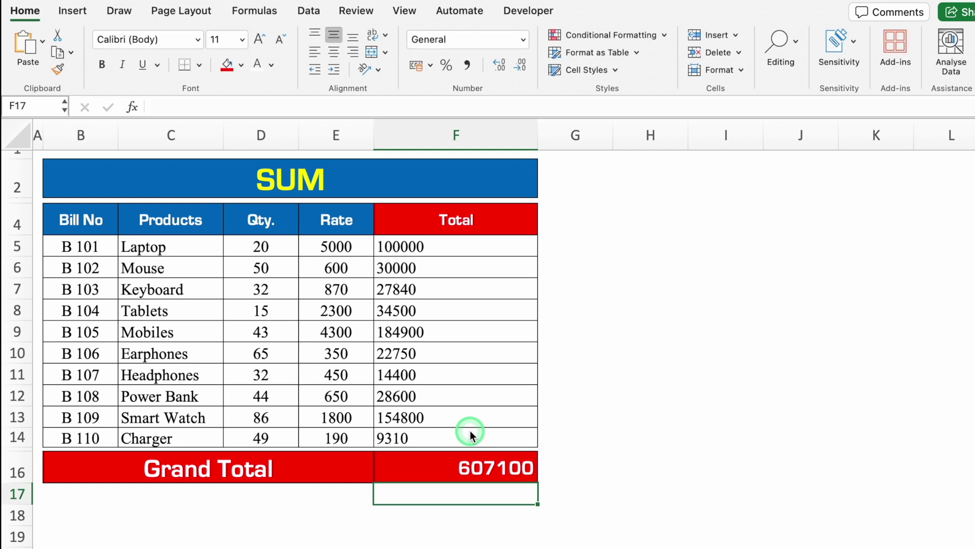
key(Up)
click(334, 52)
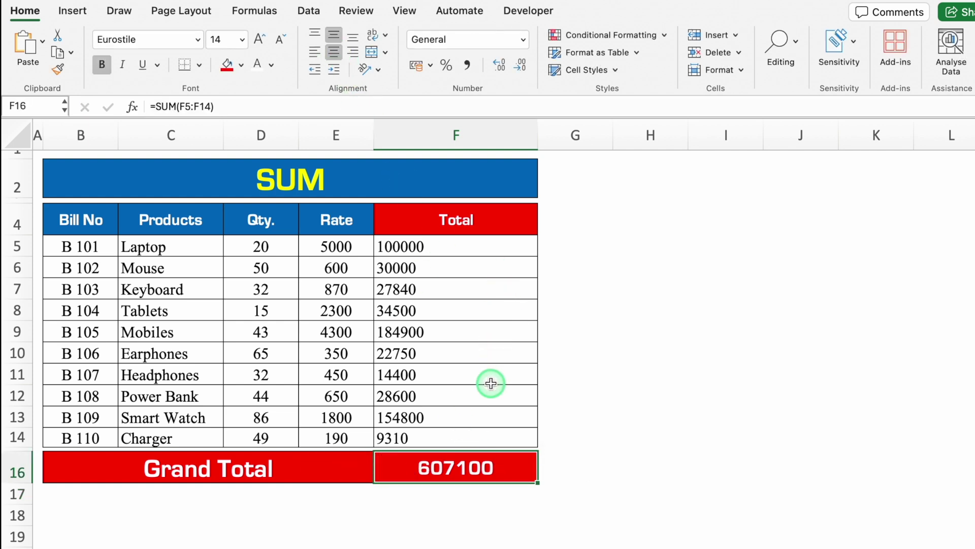
Step: Open the SUMIF sheet and examine which products repeat in the Products column
click(162, 547)
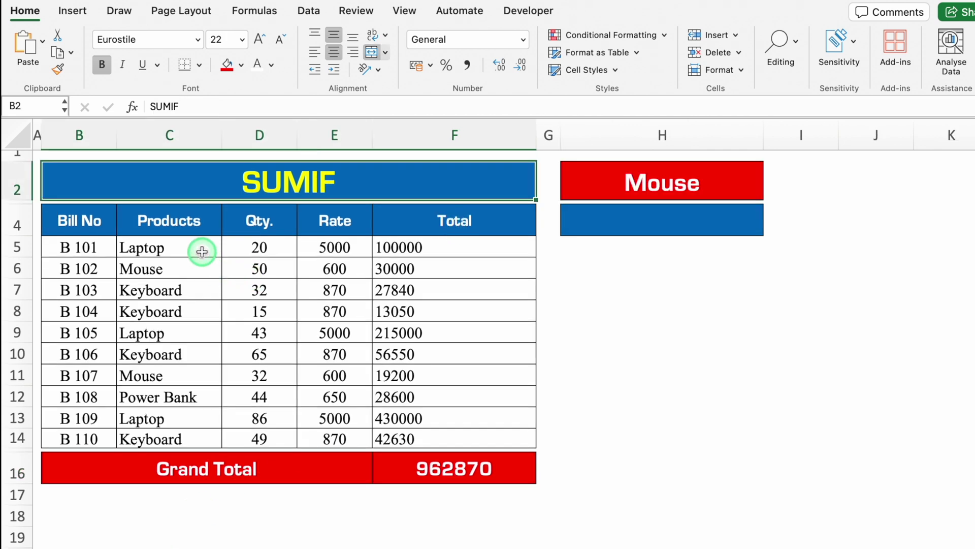
click(196, 271)
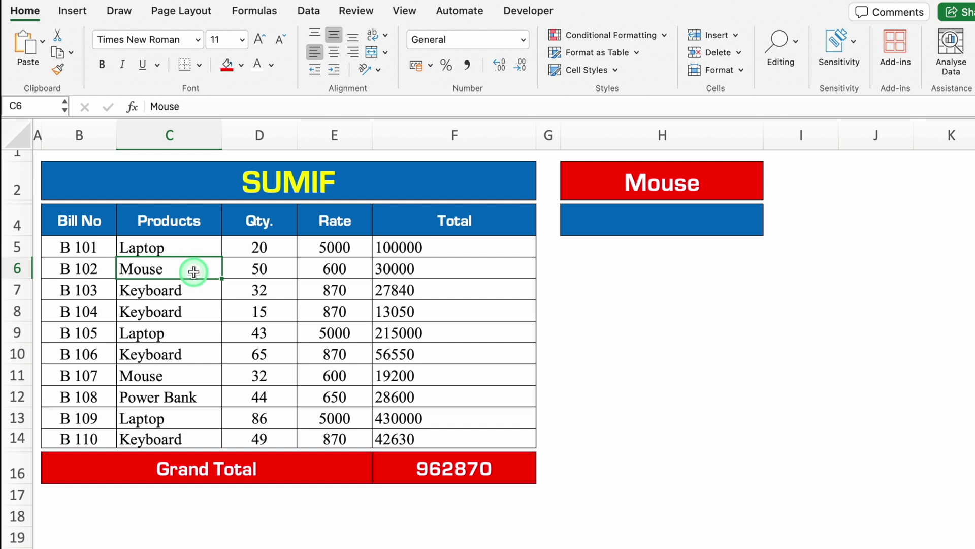
click(186, 247)
click(185, 331)
click(186, 416)
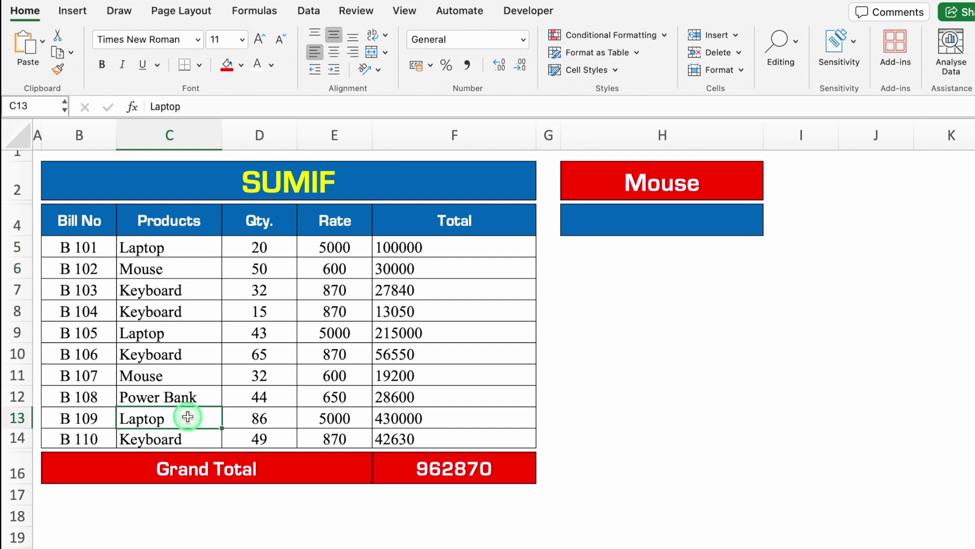
click(190, 269)
click(188, 290)
click(189, 309)
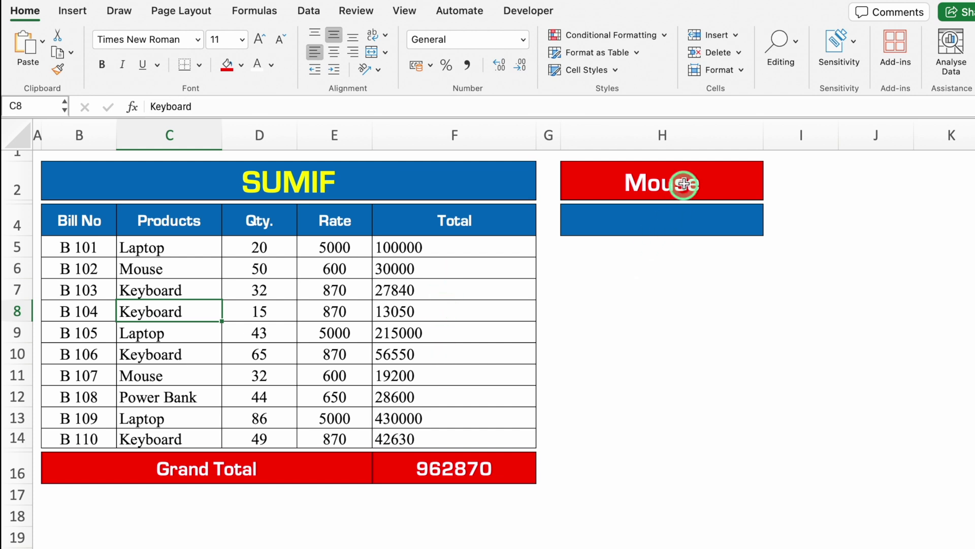
Step: Total the Mouse sales in H4 with =SUMIF(C5:C14,H2,F5:F14)
click(641, 214)
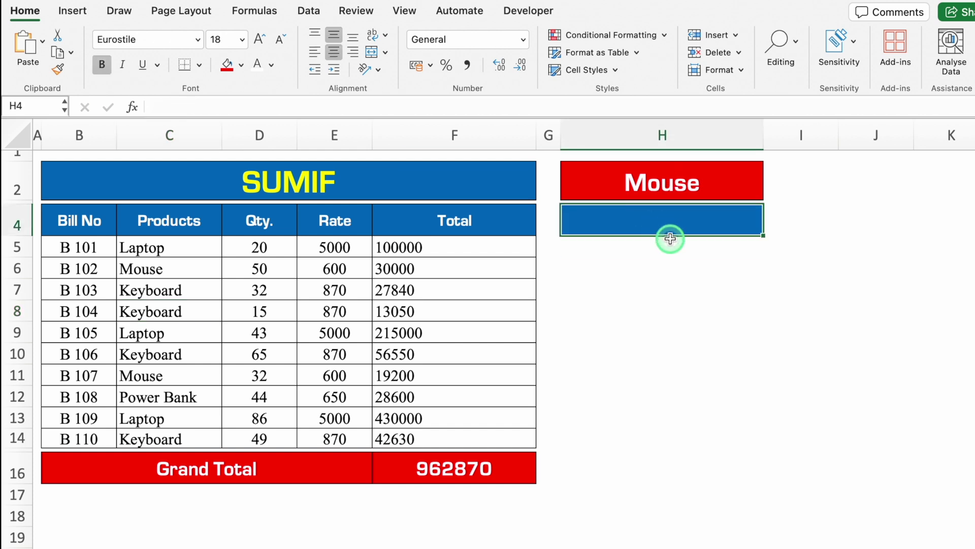
text(=sumi)
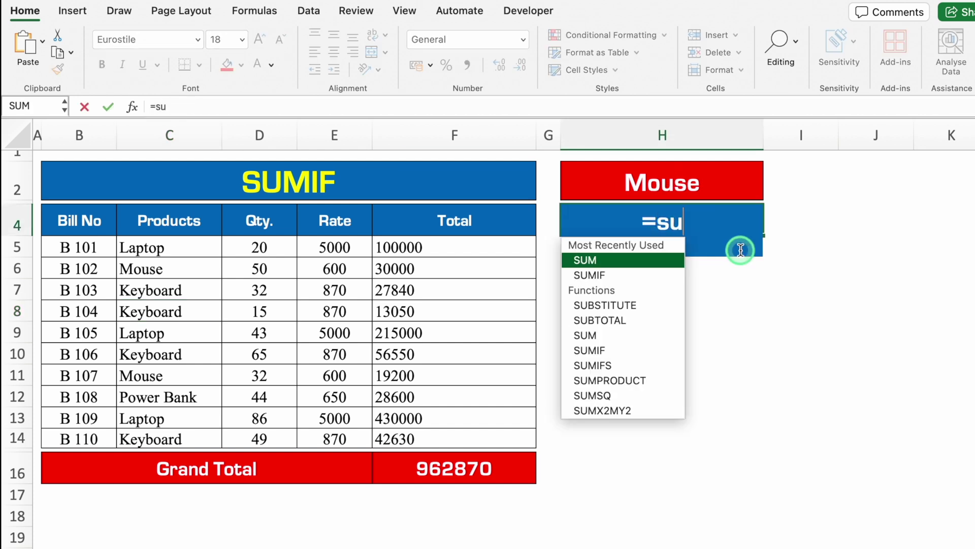
double_click(650, 258)
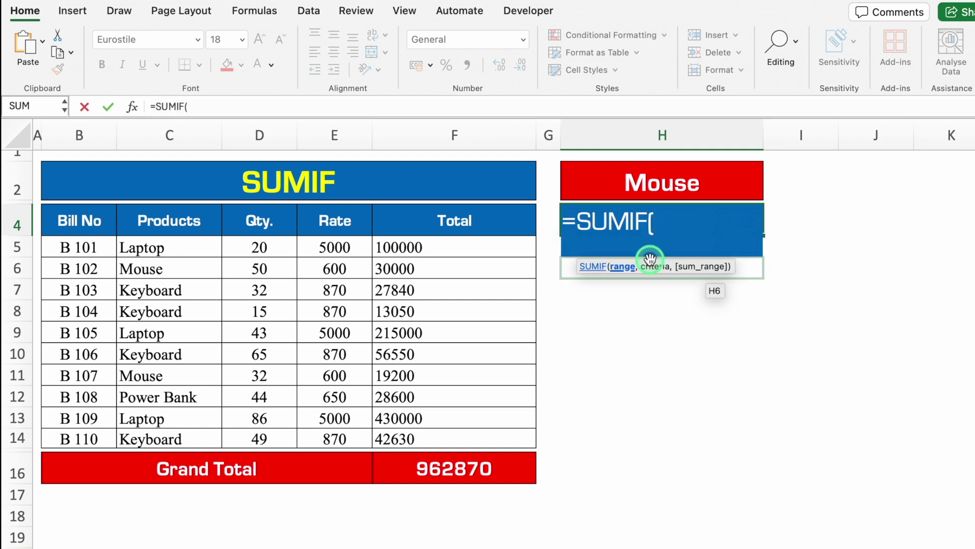
drag(191, 246, 196, 431)
text(,)
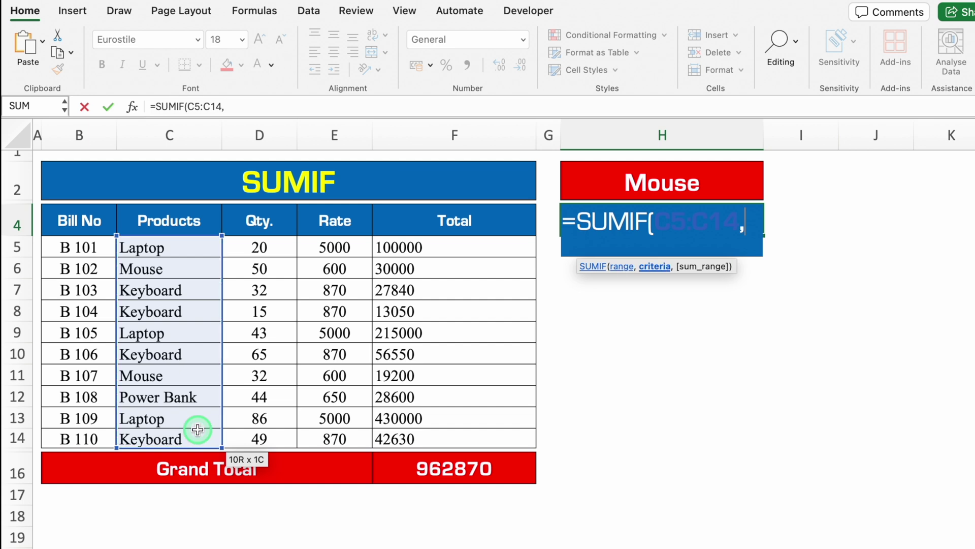
click(661, 183)
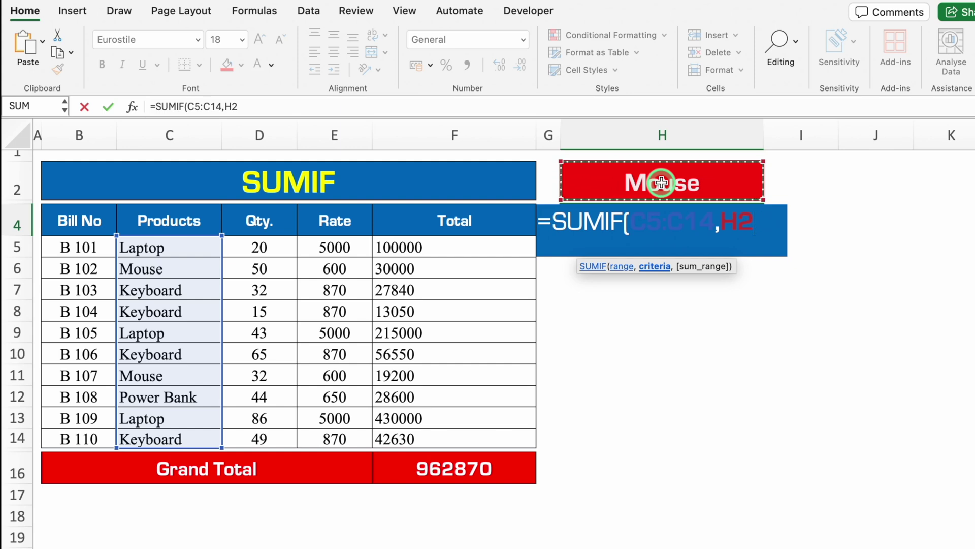
text(,)
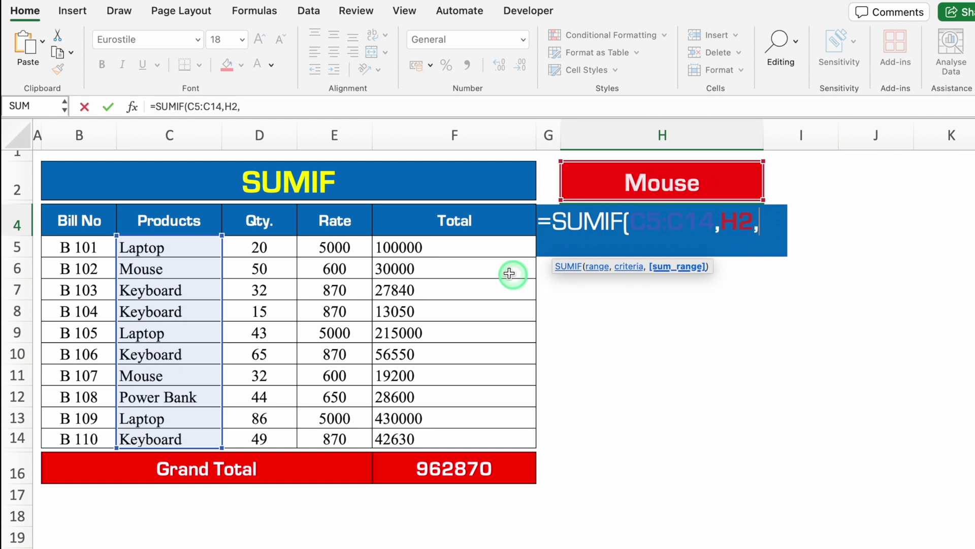
drag(463, 246, 466, 431)
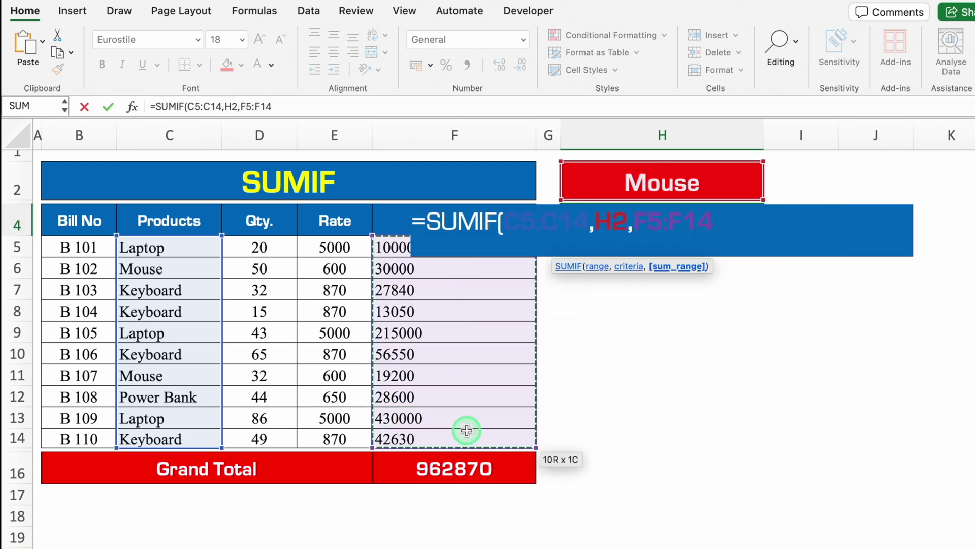
text())
key(Return)
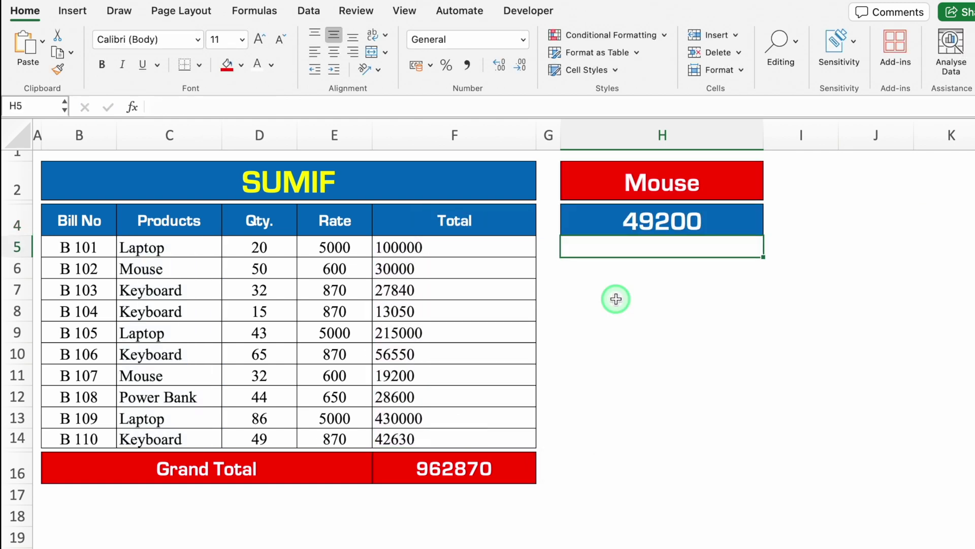
Step: Cross-check the Mouse total by entering =F6+F11 in H6 and centring the result
click(641, 268)
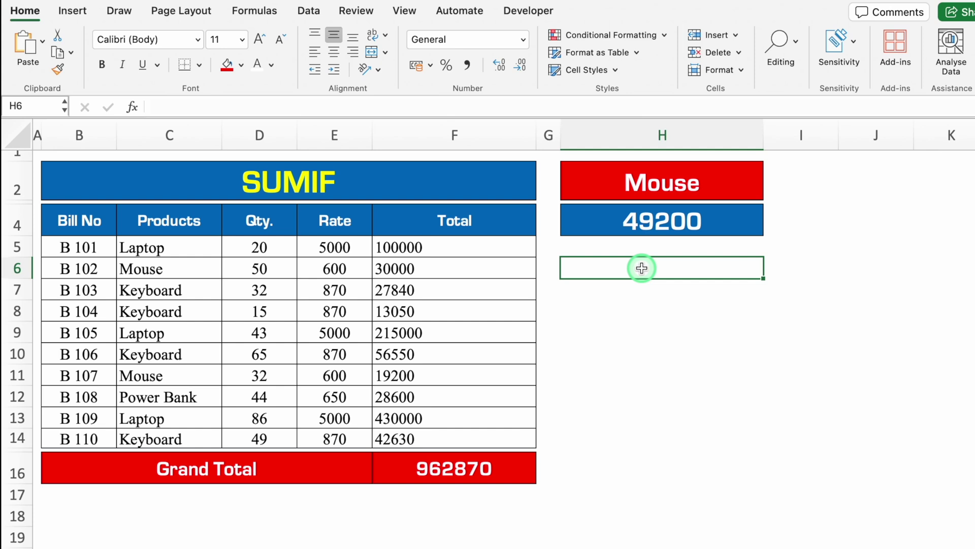
text(=)
click(405, 264)
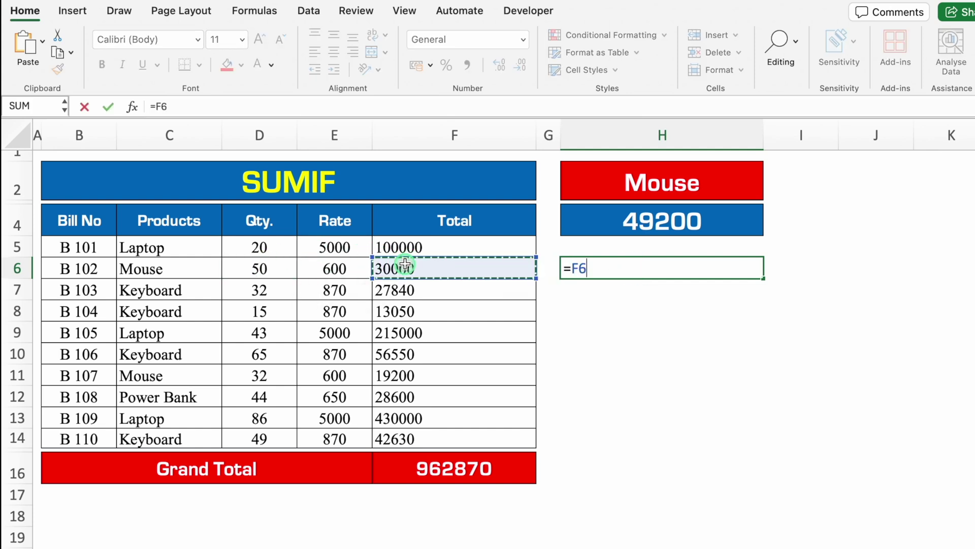
text(+)
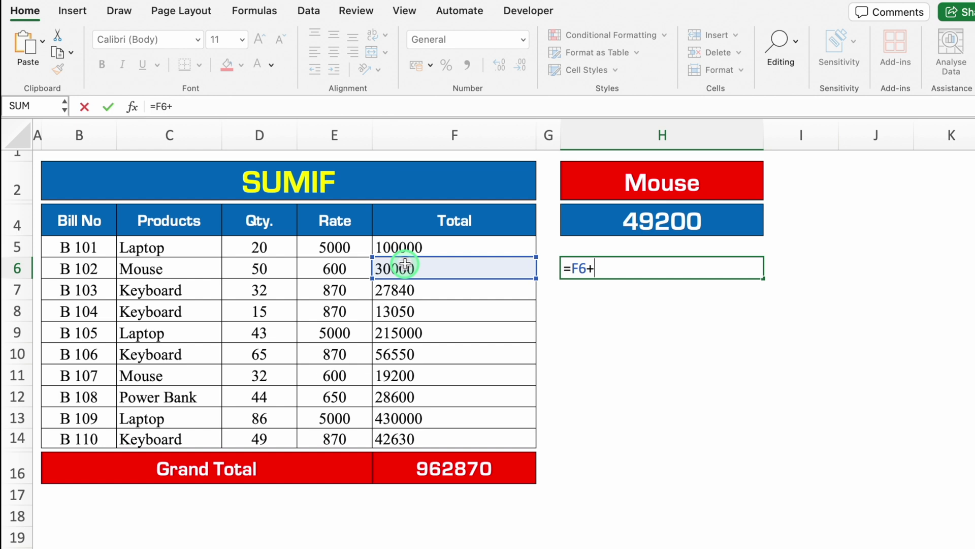
click(409, 376)
key(Return)
click(574, 268)
key(super+e)
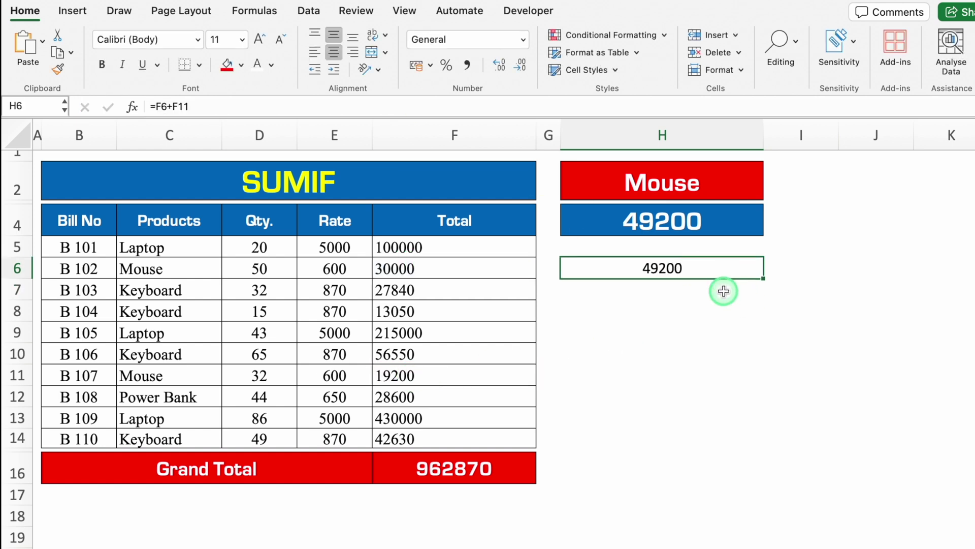
Step: Change the SUMIF criterion in H2 to Laptop
click(660, 183)
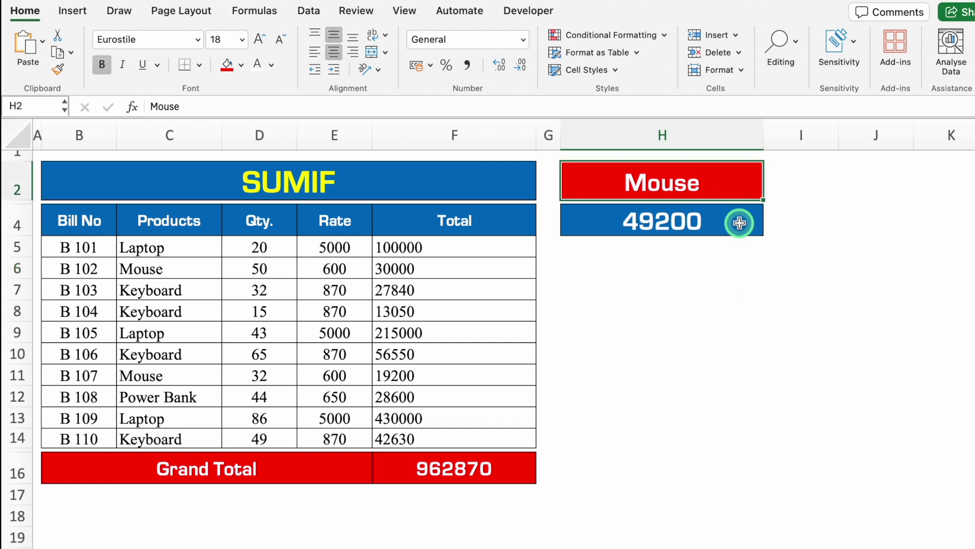
text(Laptop)
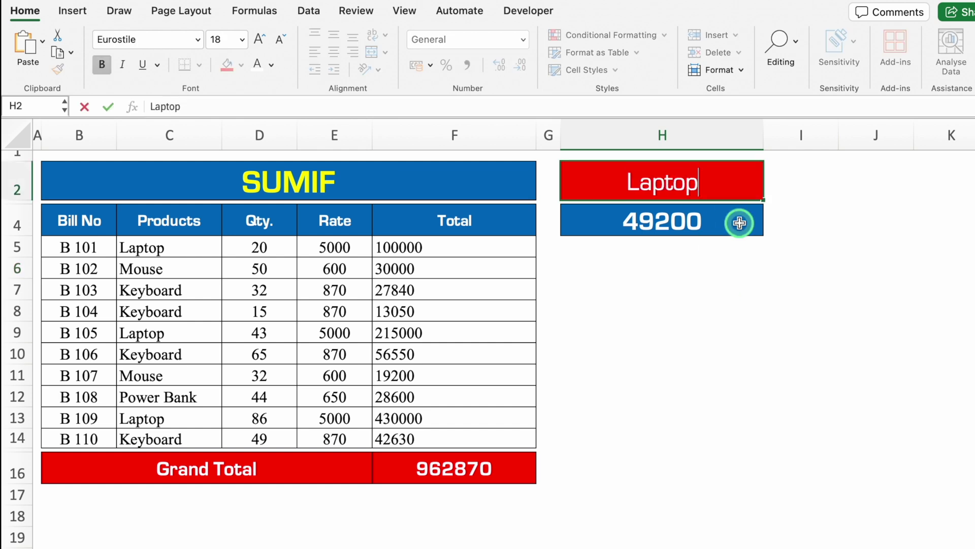
key(Return)
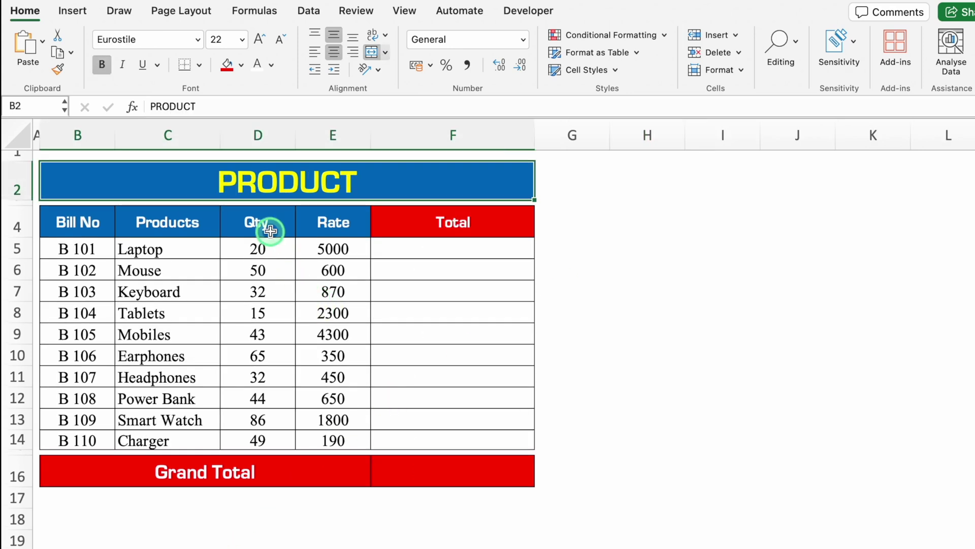
Step: On the PRODUCT sheet, enter =PRODUCT(D5,E5) in F5 and fill the formula down to F14
click(403, 247)
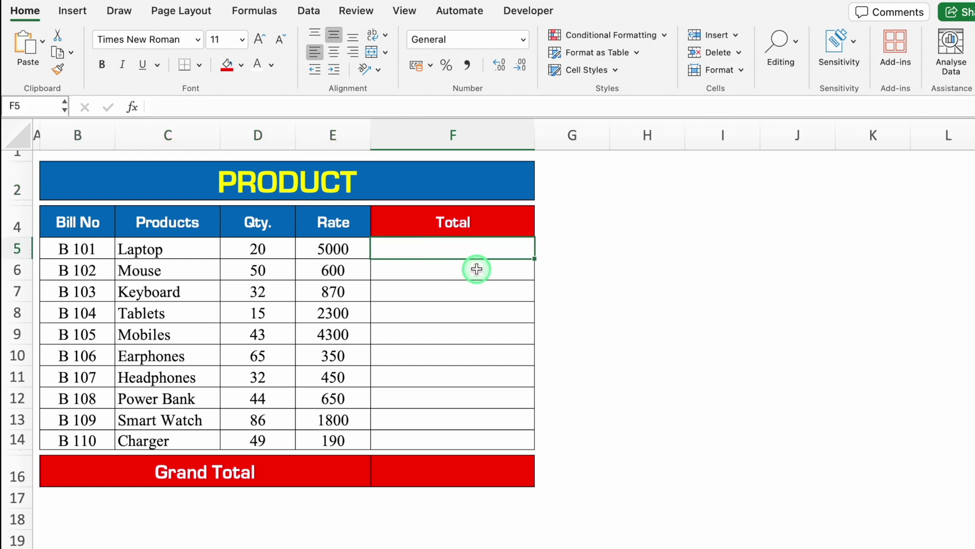
text(=produ)
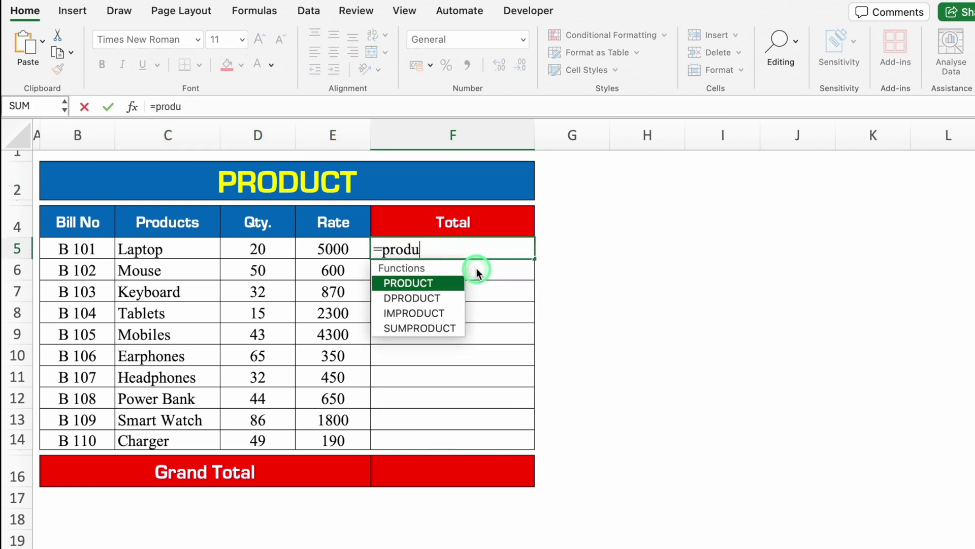
double_click(435, 284)
click(303, 258)
click(267, 248)
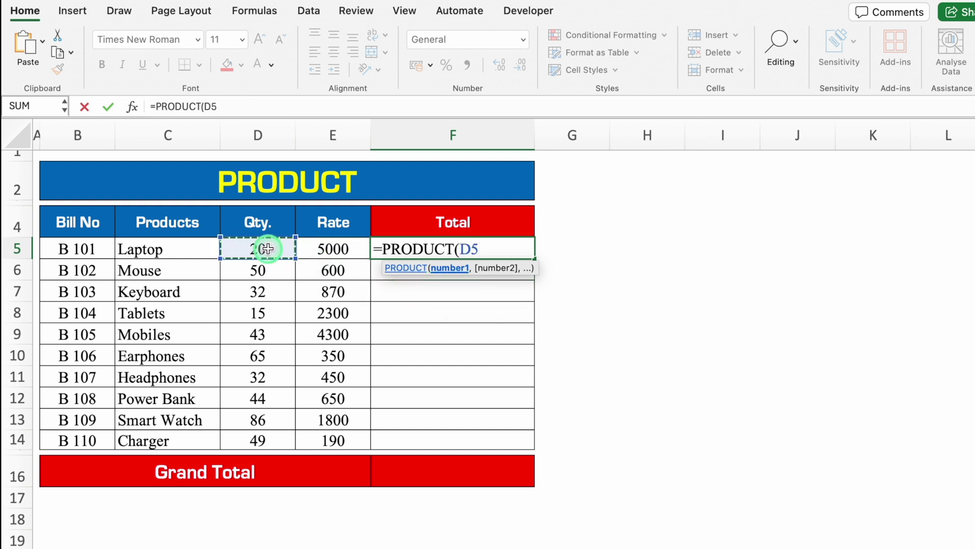
text(,)
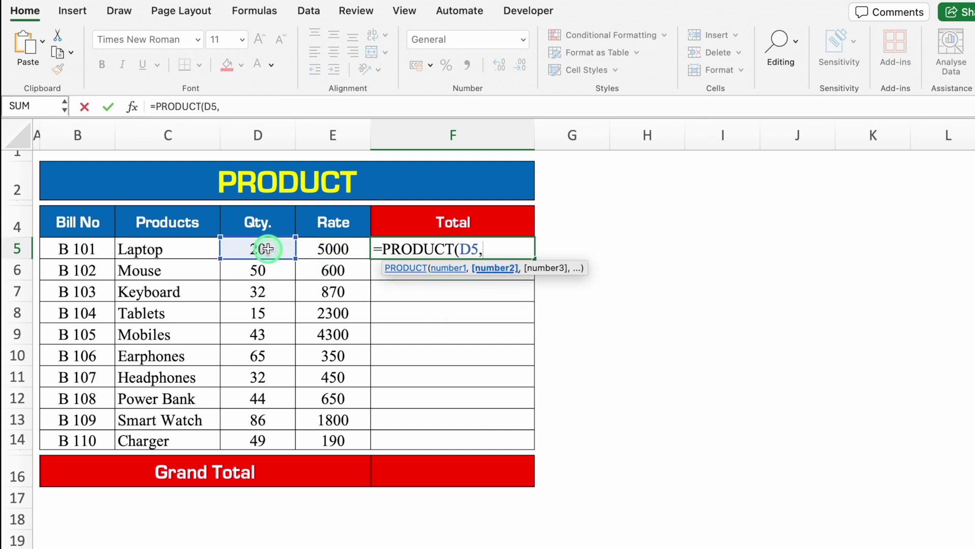
click(316, 248)
key(Return)
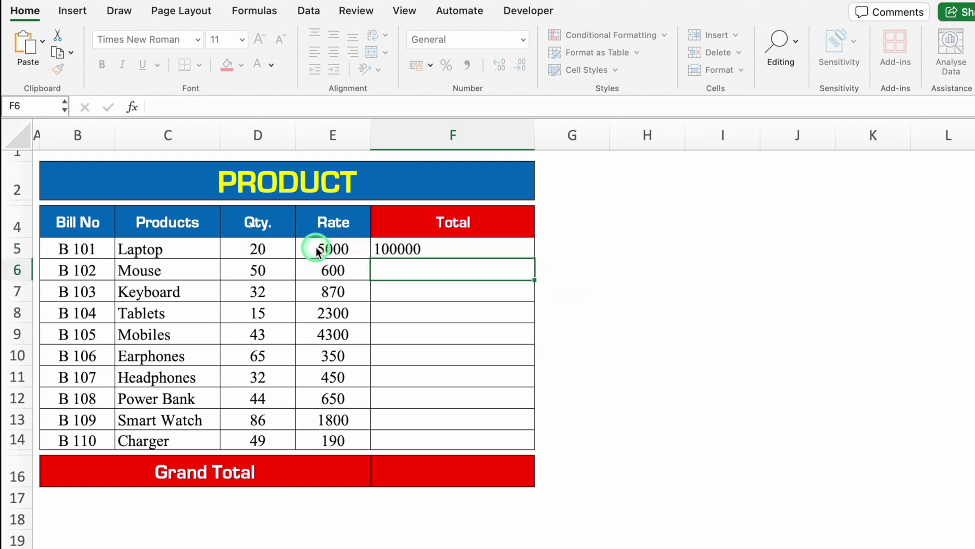
click(466, 249)
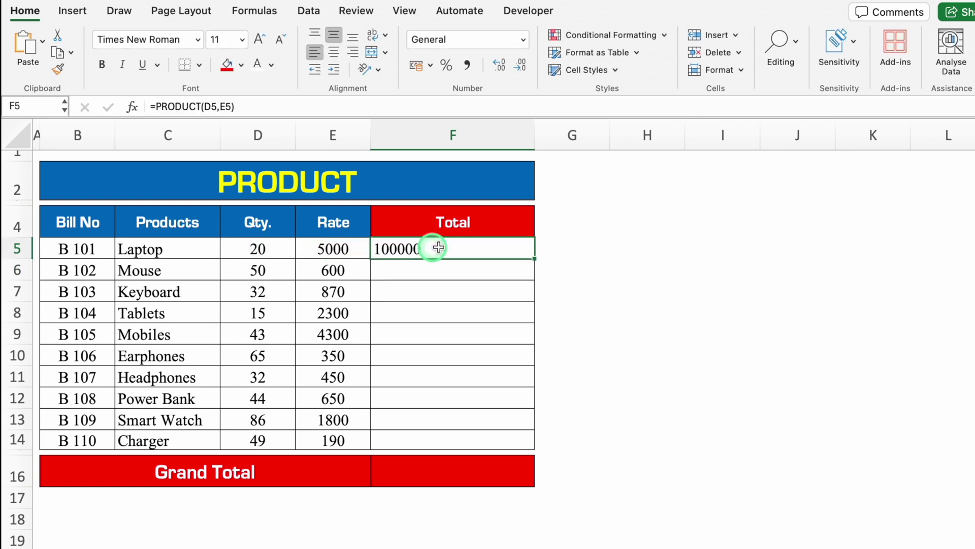
drag(533, 257, 491, 434)
Step: Calculate the Grand Total in F16 with =SUM(F5:F14) and centre the result
click(471, 468)
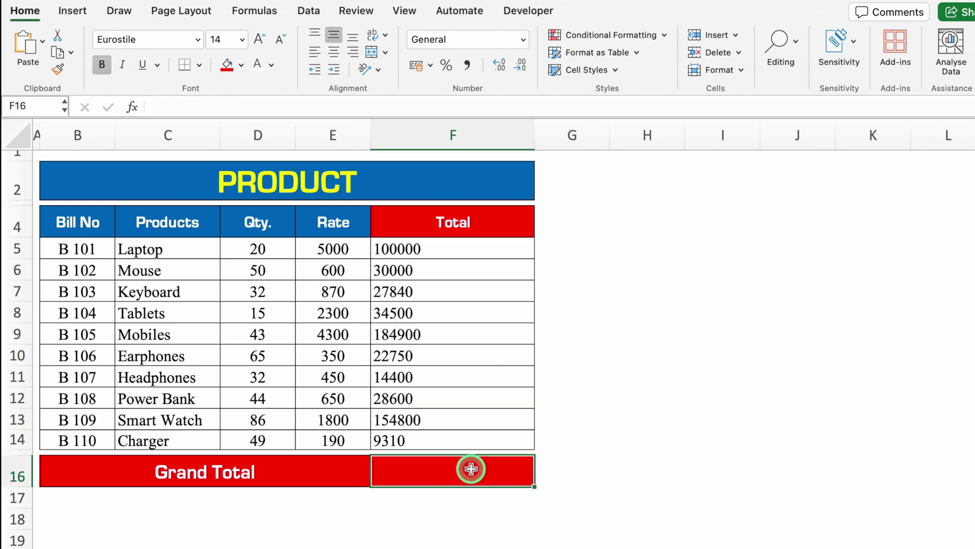
text(=sum)
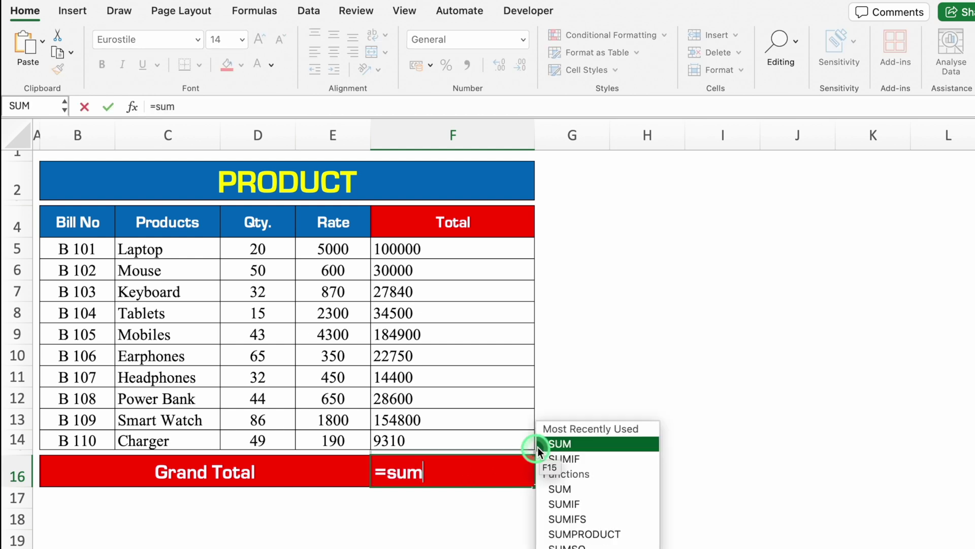
double_click(571, 444)
click(446, 249)
drag(446, 249, 447, 441)
text())
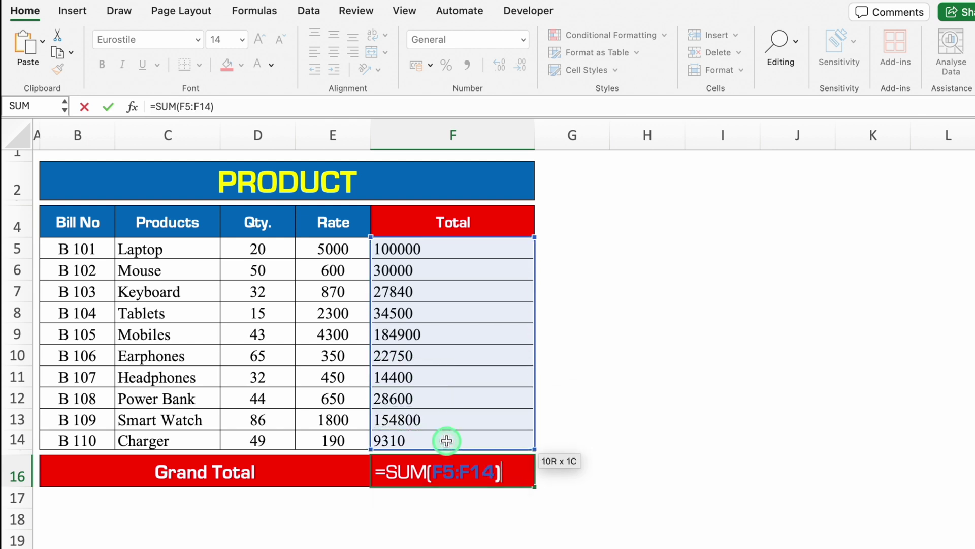
key(Return)
click(446, 470)
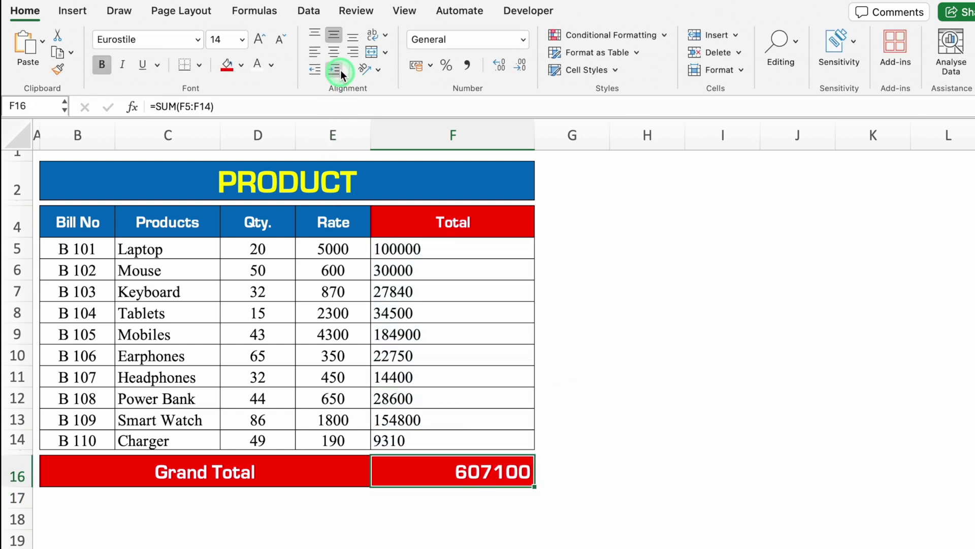
click(333, 52)
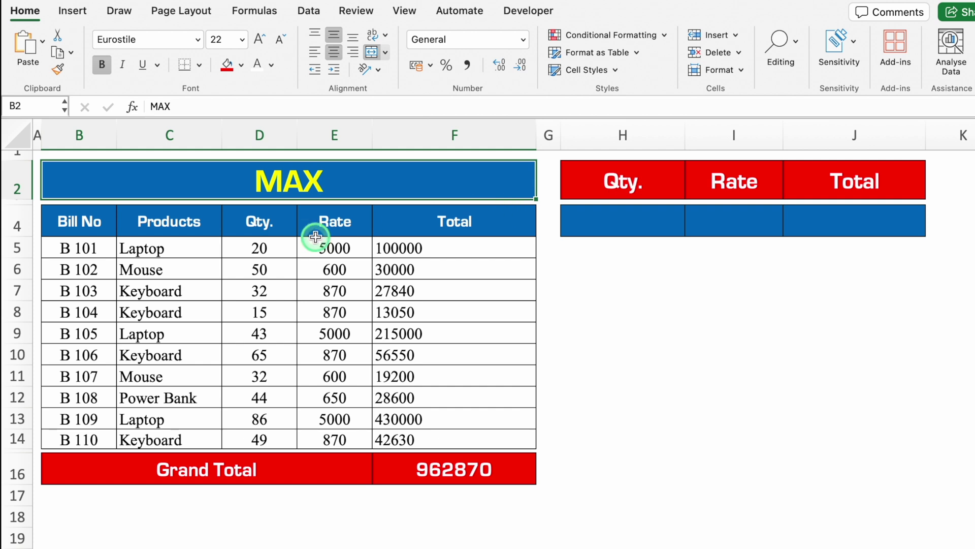
drag(270, 244, 279, 409)
drag(326, 247, 333, 398)
click(470, 249)
drag(470, 249, 468, 370)
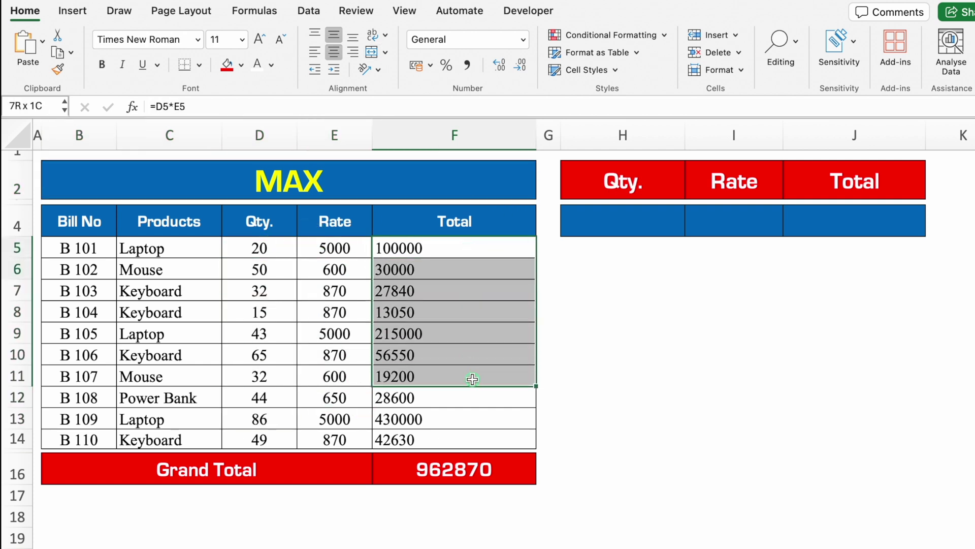
Step: On the MAX sheet, find the highest quantity by entering =MAX(D5:D14) in H4
click(612, 230)
text(=max)
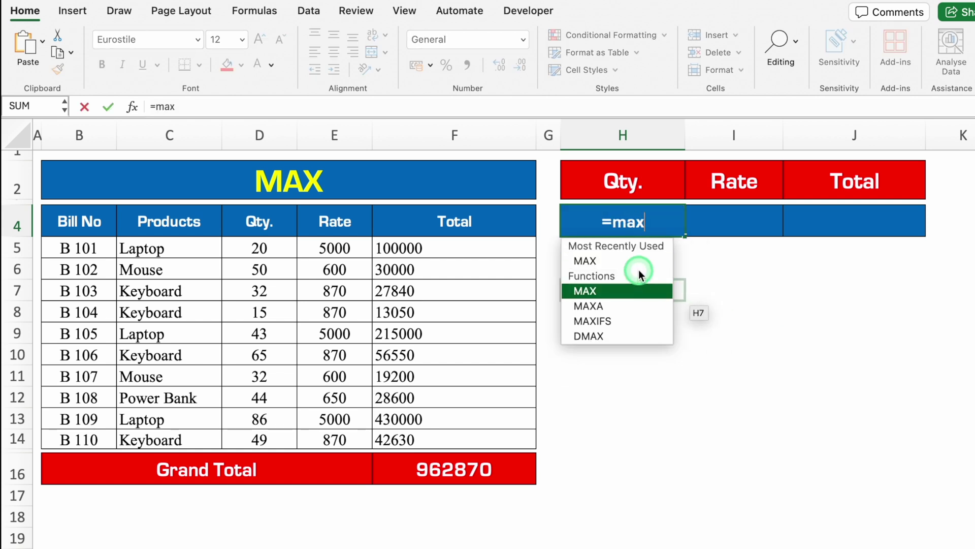
double_click(584, 260)
drag(283, 249, 279, 438)
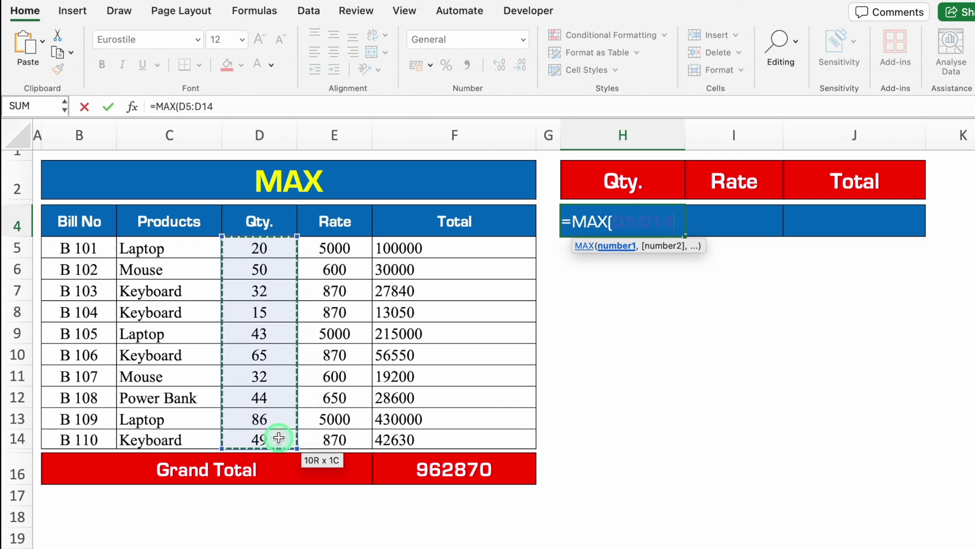
text())
key(Return)
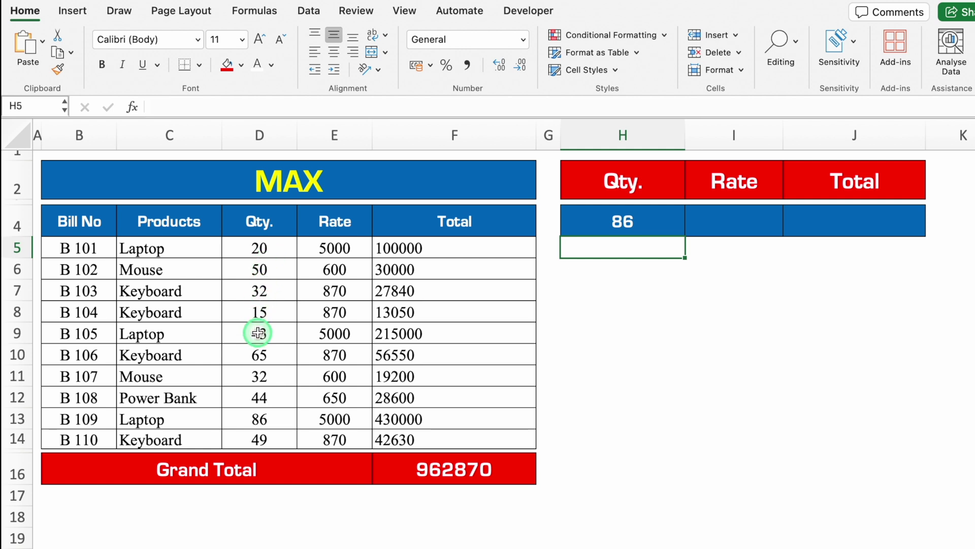
Step: Find the highest rate by entering =MAX(E5:E14) in I4
click(737, 217)
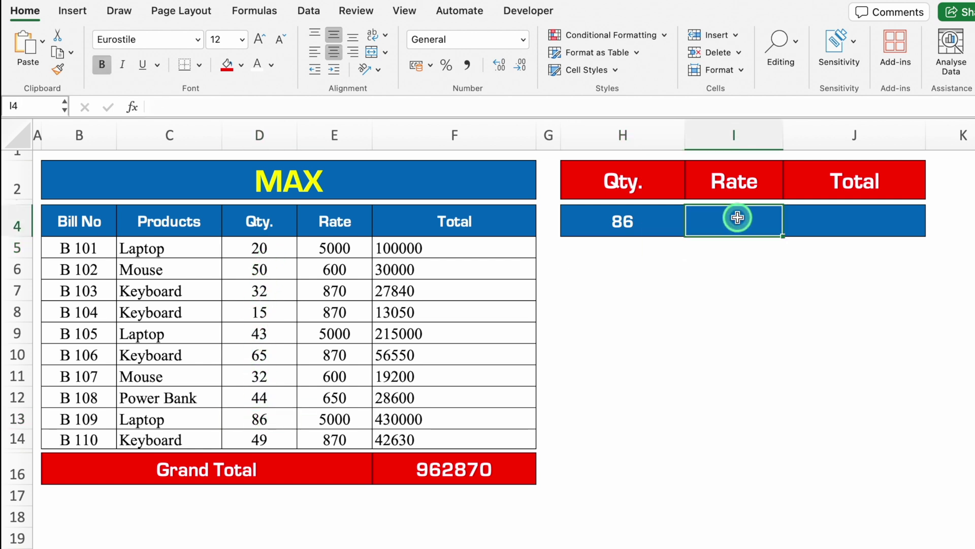
text(=max)
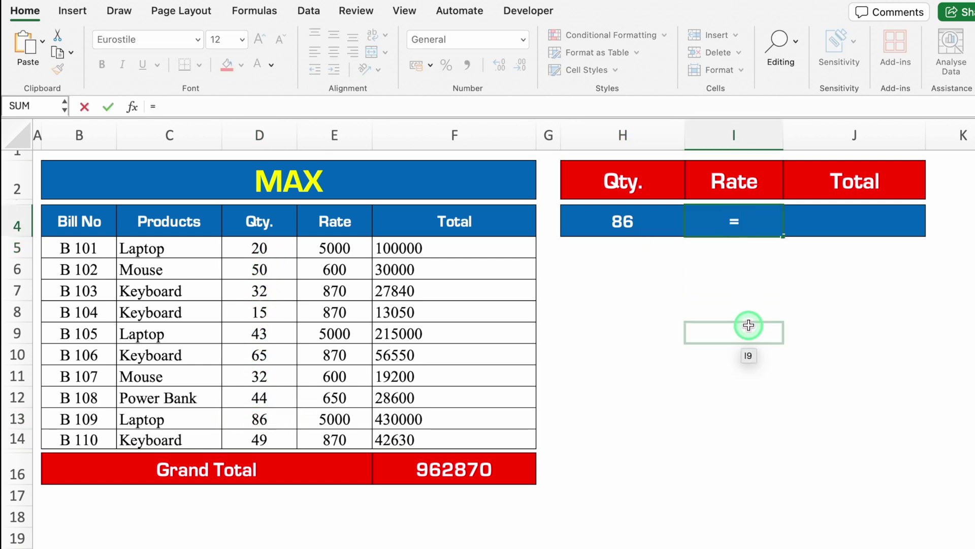
double_click(731, 288)
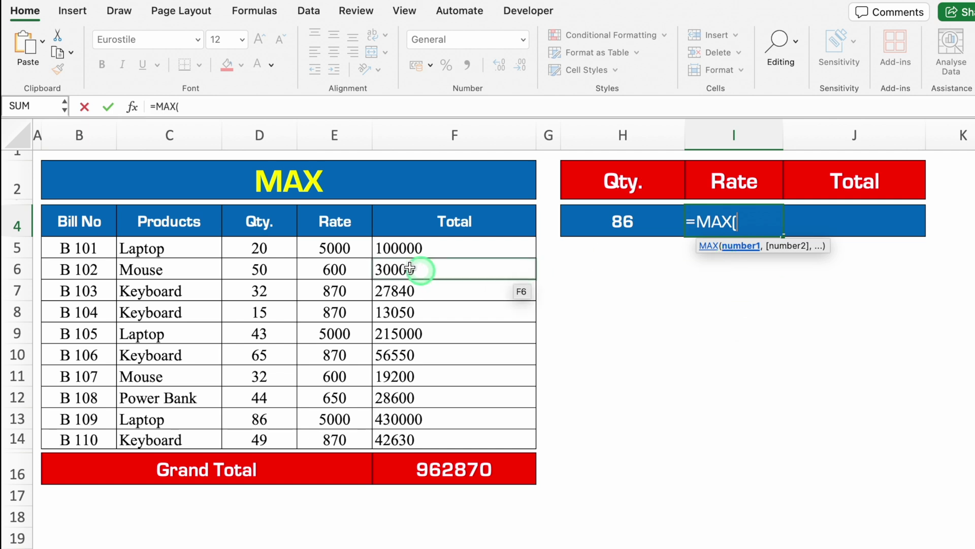
drag(356, 249, 356, 433)
text())
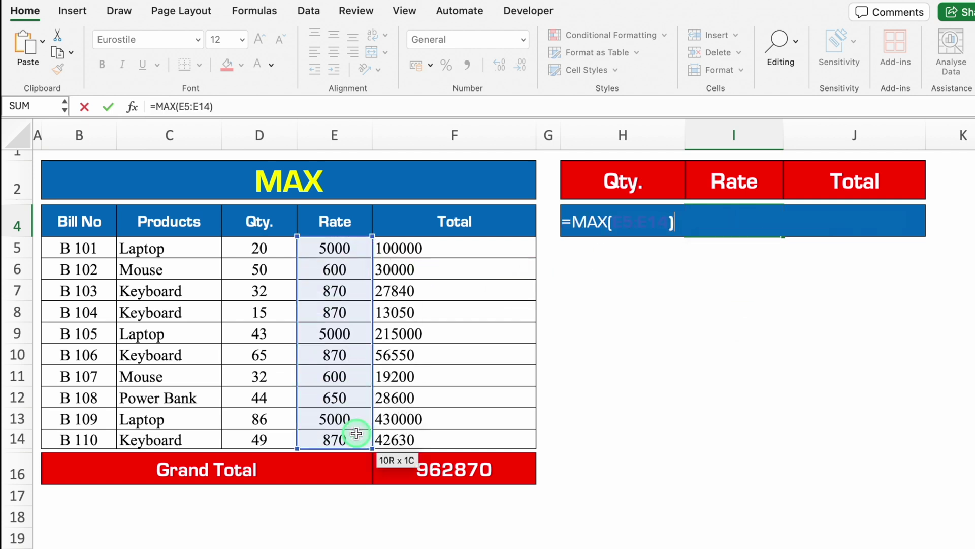
key(Return)
Step: Find the highest sales total by entering =MAX(F5:F14) in J4
click(834, 227)
text(=max)
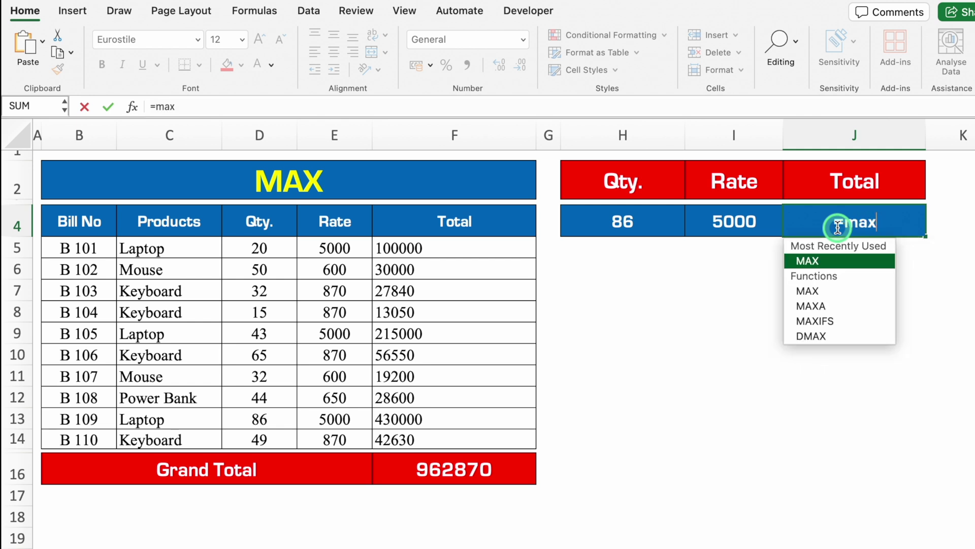
double_click(844, 260)
drag(501, 248, 498, 430)
text())
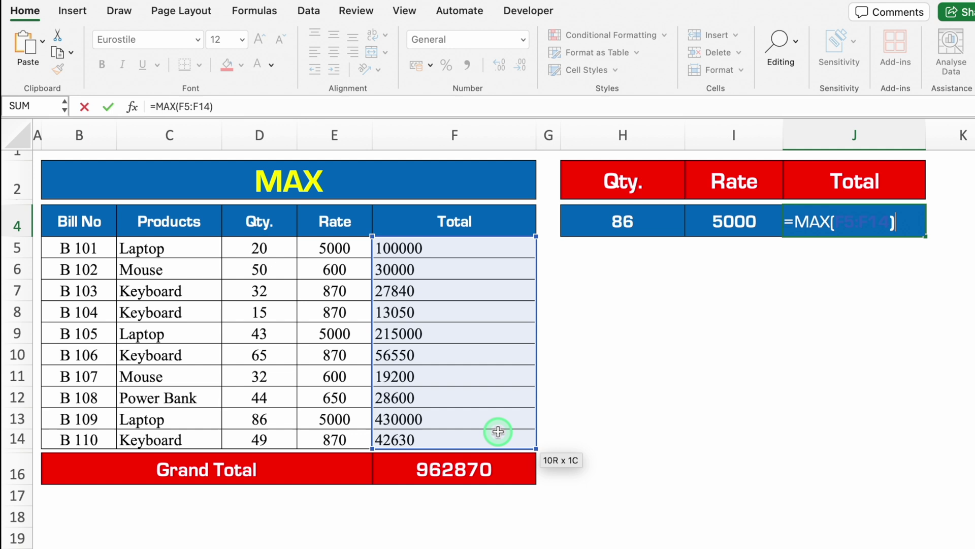
key(Return)
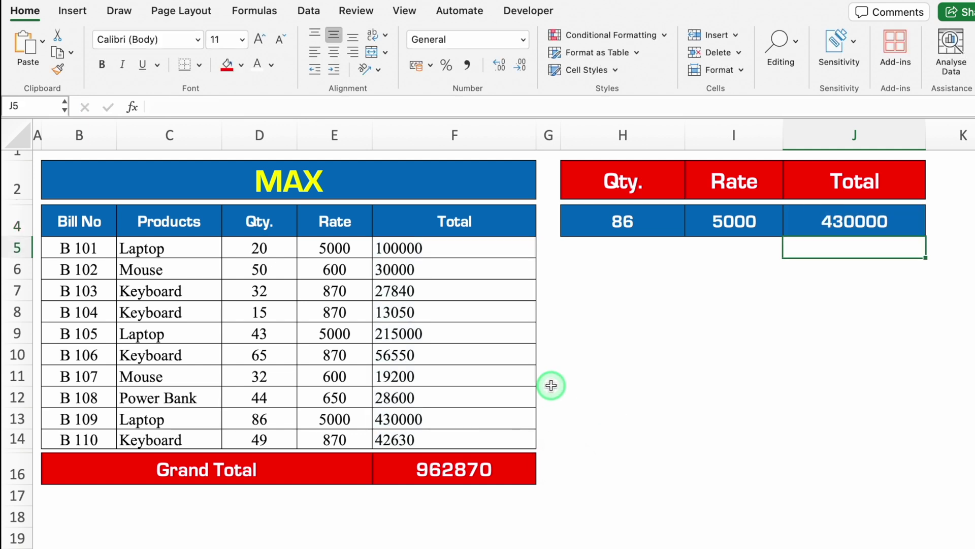
Step: Switch to the MIN sheet and find the lowest quantity by entering =MIN(D5:D14) in H4
click(335, 548)
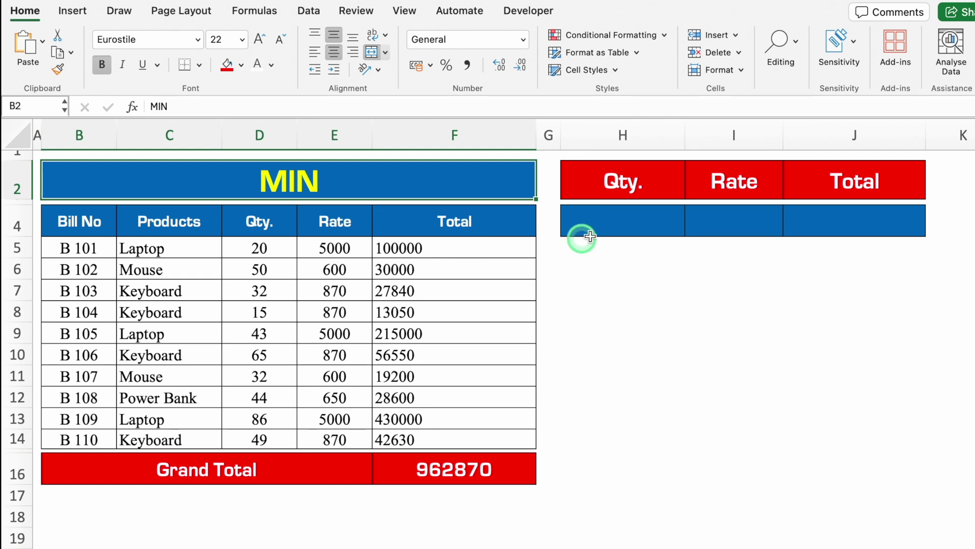
click(629, 218)
text(=)
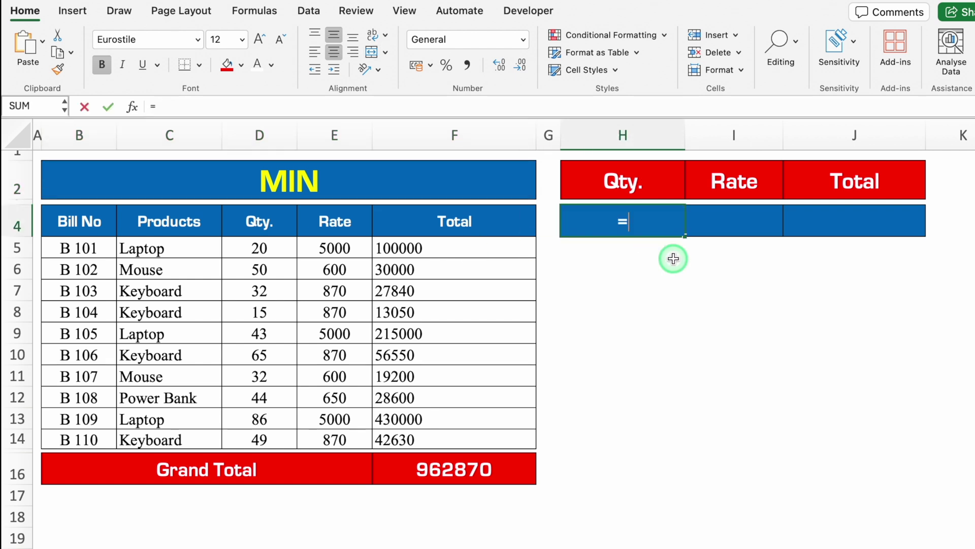
text(min)
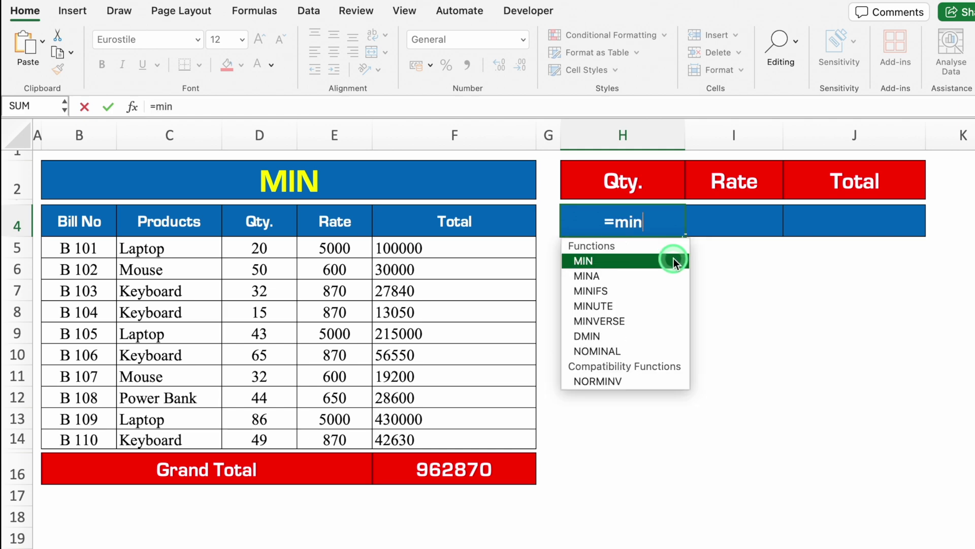
key(Tab)
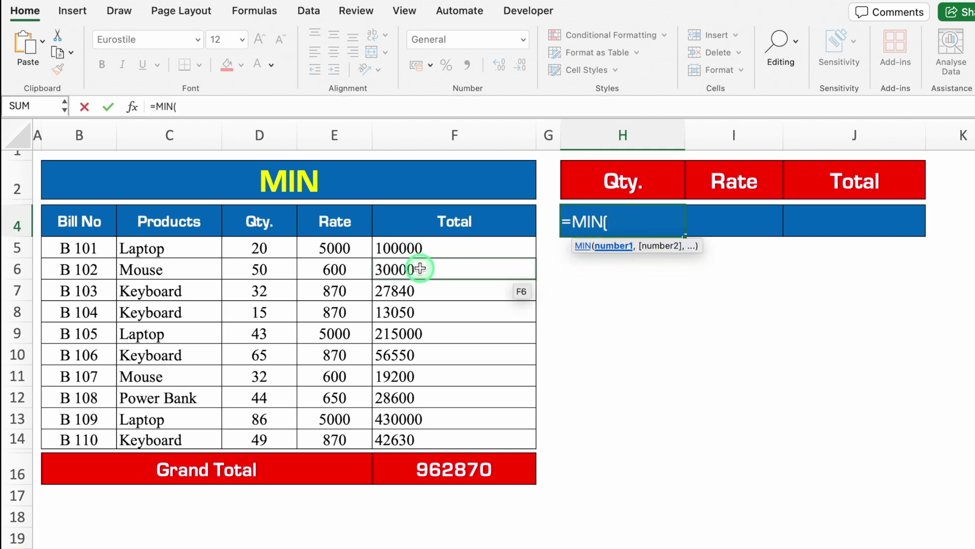
drag(280, 247, 282, 436)
text())
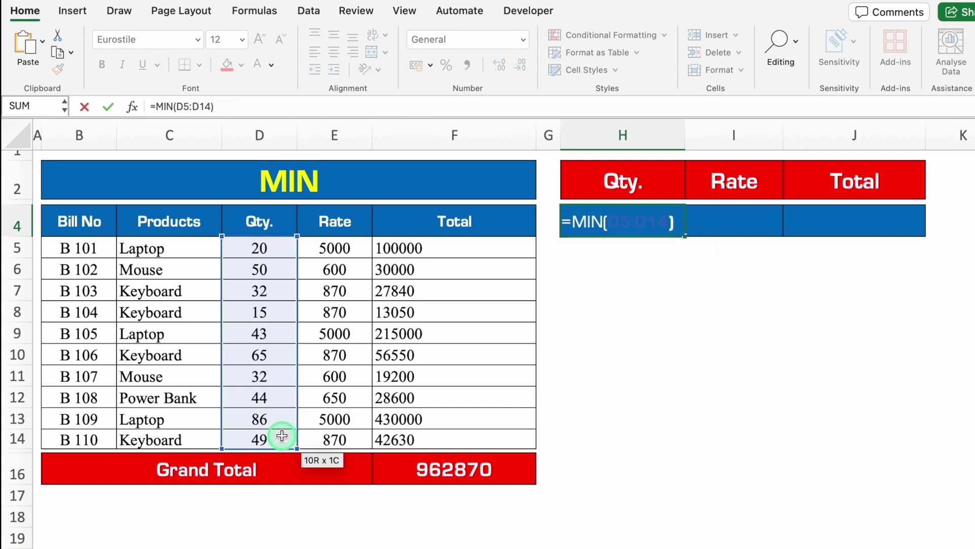
key(Return)
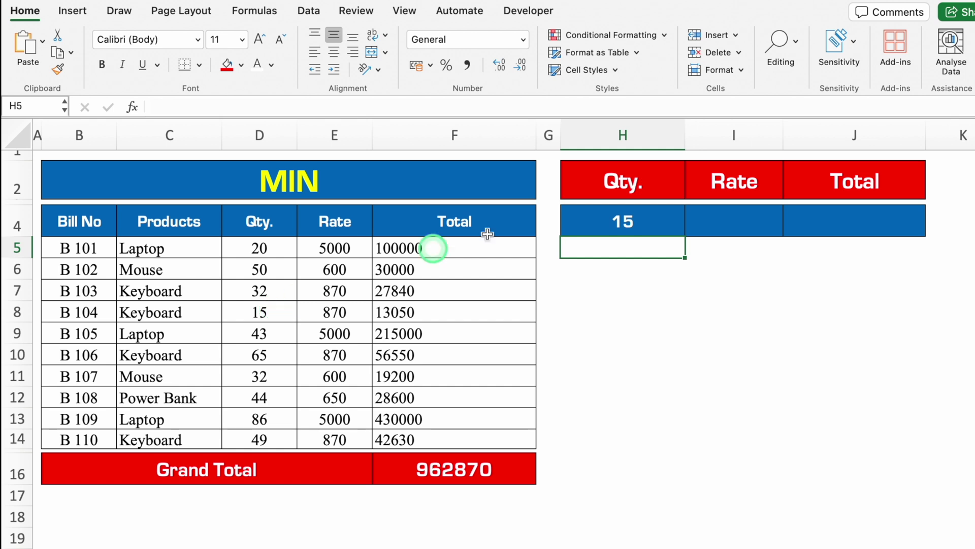
Step: Find the lowest rate by entering =MIN(E5:E14) in I4
click(750, 218)
text(=min)
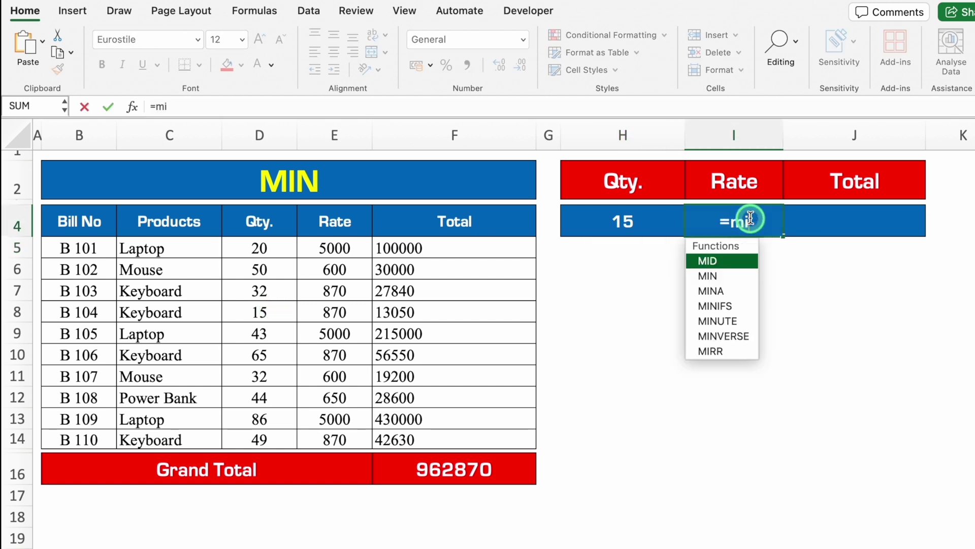
drag(335, 247, 356, 436)
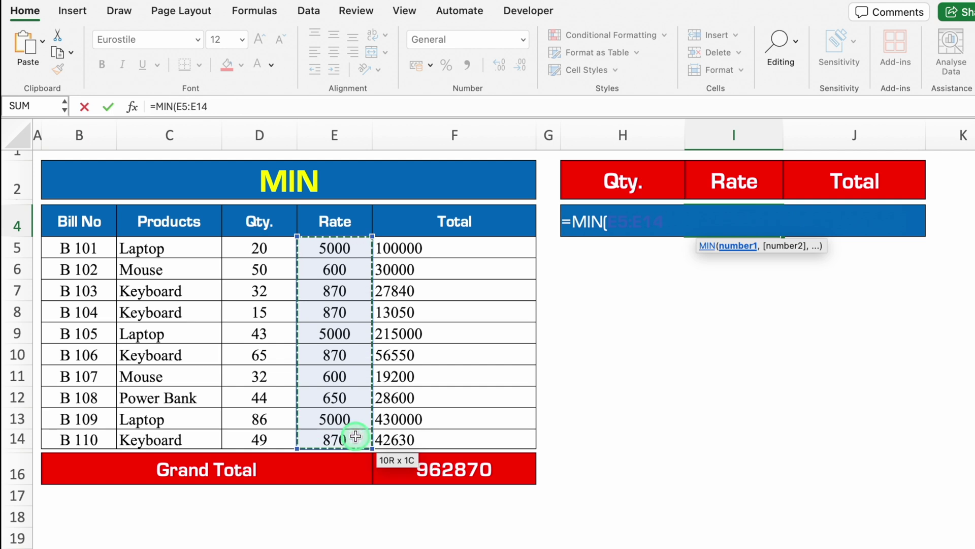
text())
key(Return)
click(754, 224)
Step: Find the lowest sales total by entering =MIN(F5:F14) in J4
click(842, 227)
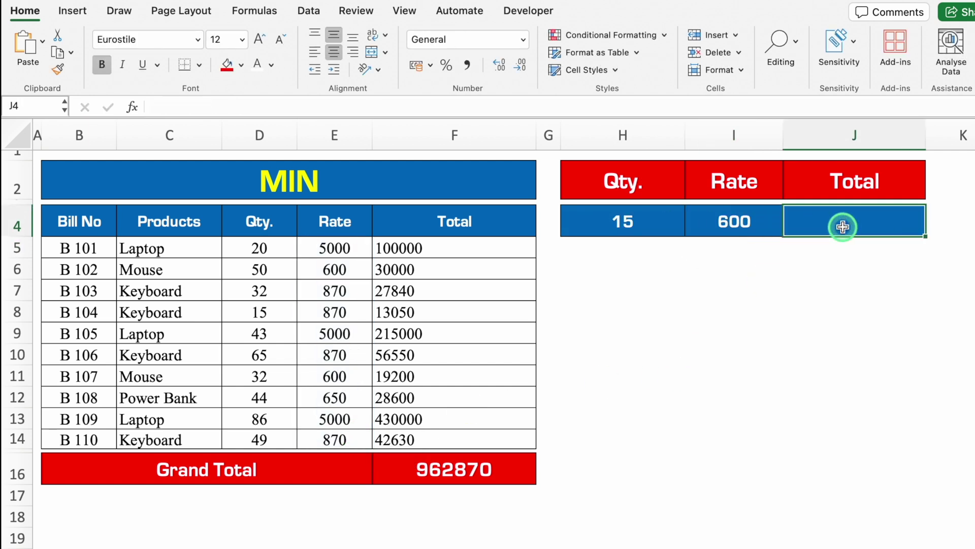
text(=min)
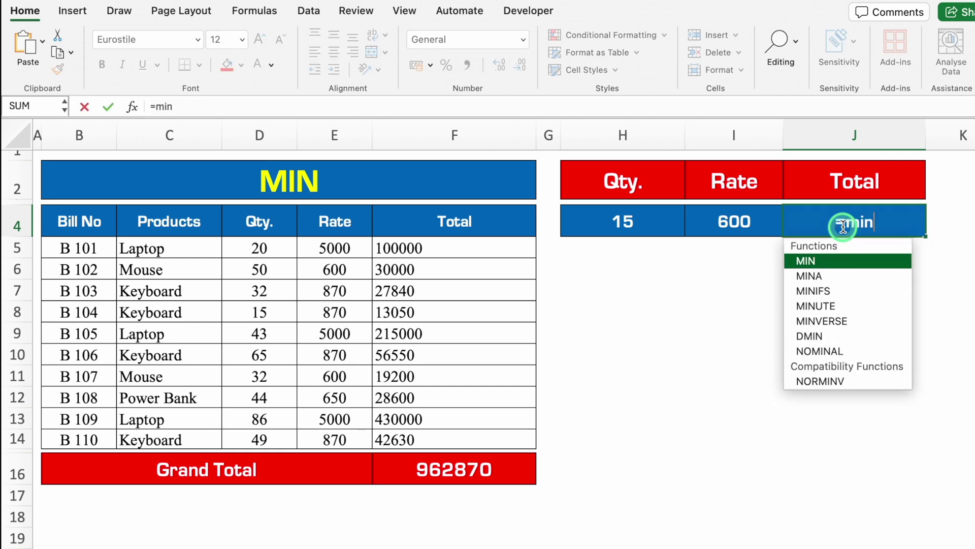
double_click(842, 262)
click(483, 249)
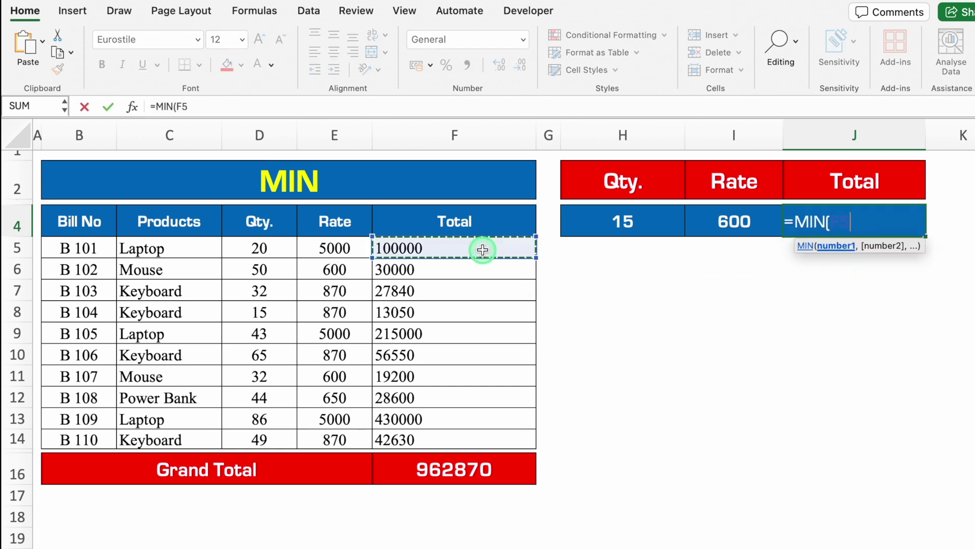
drag(483, 250, 477, 431)
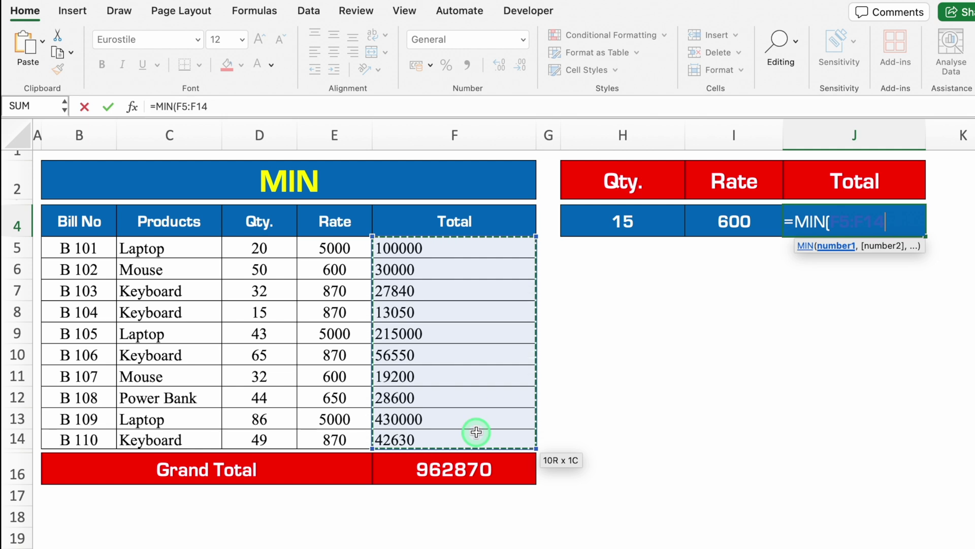
text())
key(Return)
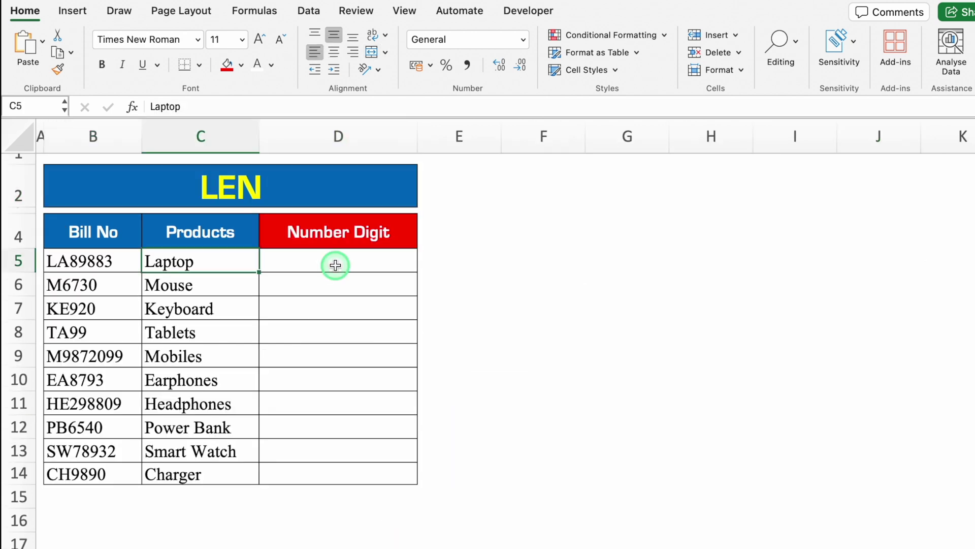
Step: On the LEN sheet, count the characters of each bill number with =LEN(B5) in D5, filling the formula down to D14
click(117, 260)
click(335, 262)
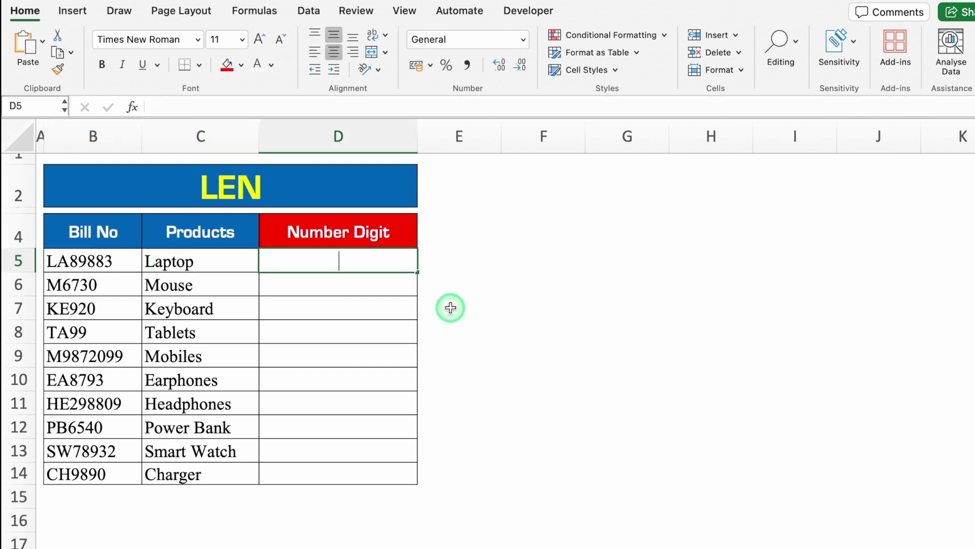
text(=len)
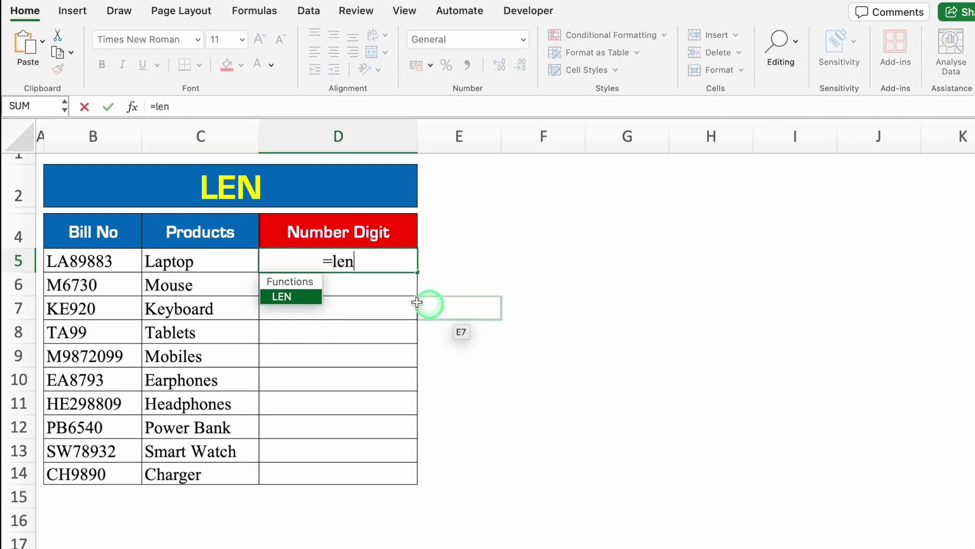
double_click(282, 296)
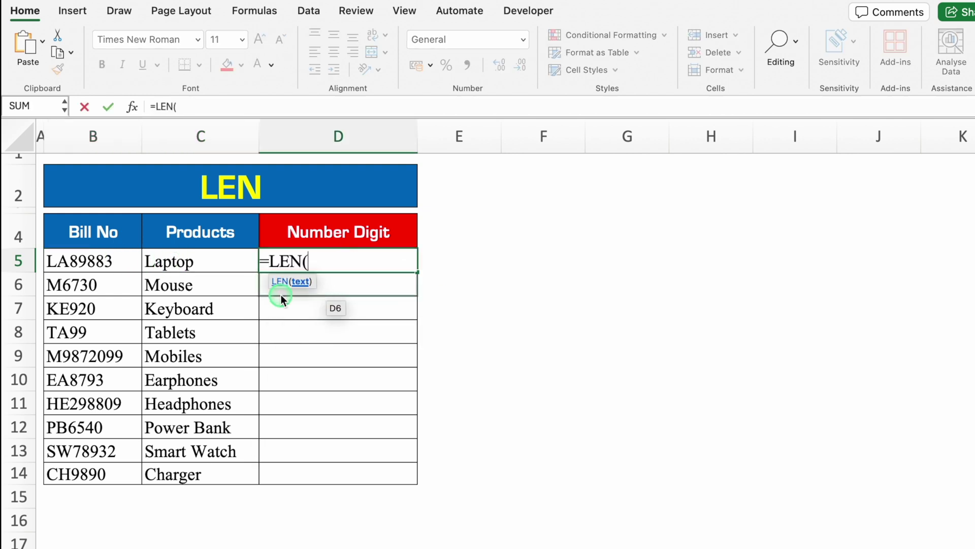
click(117, 260)
text())
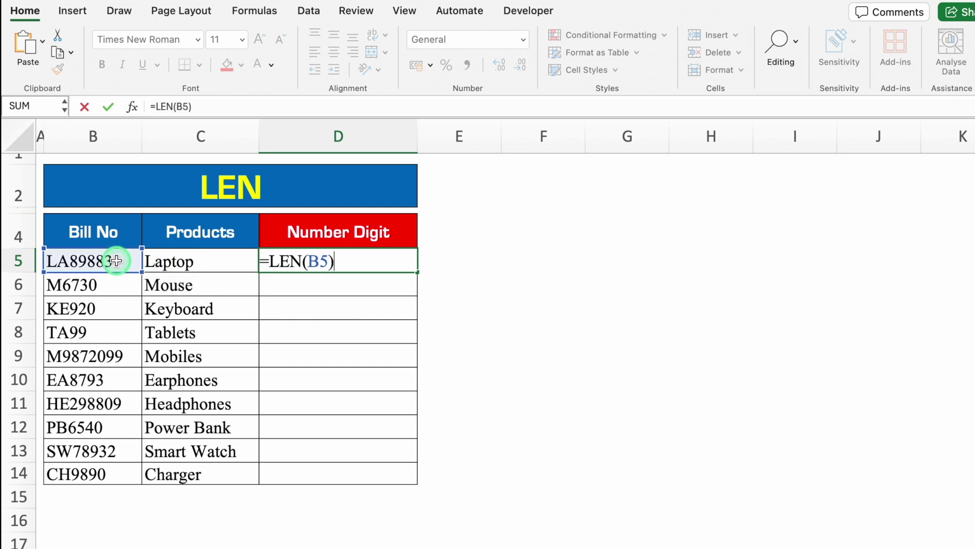
key(Return)
click(274, 258)
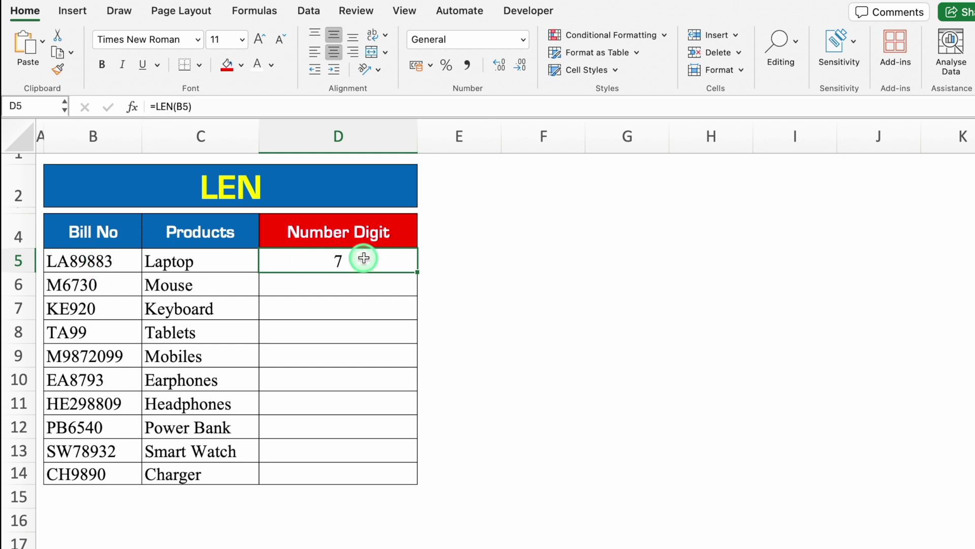
drag(417, 272, 413, 478)
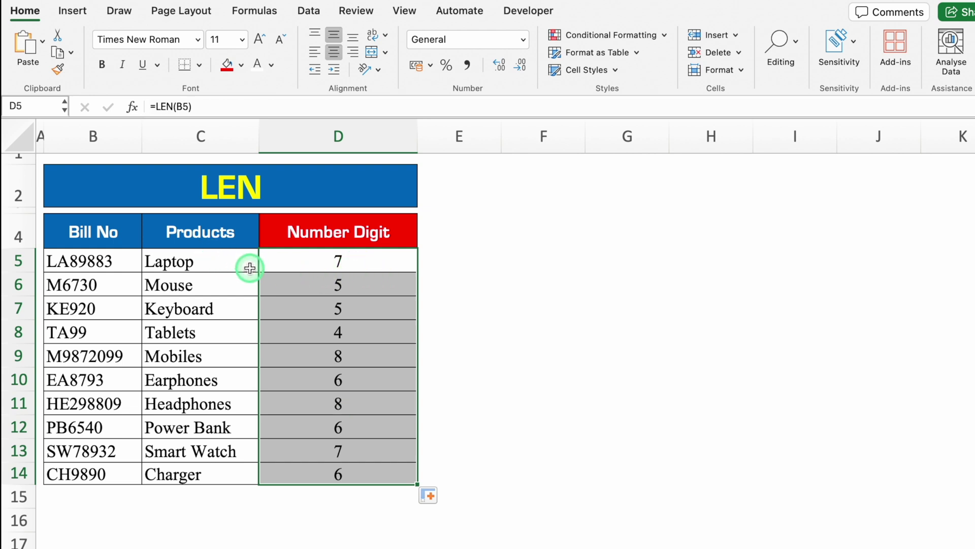
Step: Clear the bill number counts in D5:D14 and count the first product name's characters with =LEN(C5) in D5
key(Delete)
click(326, 259)
text(=)
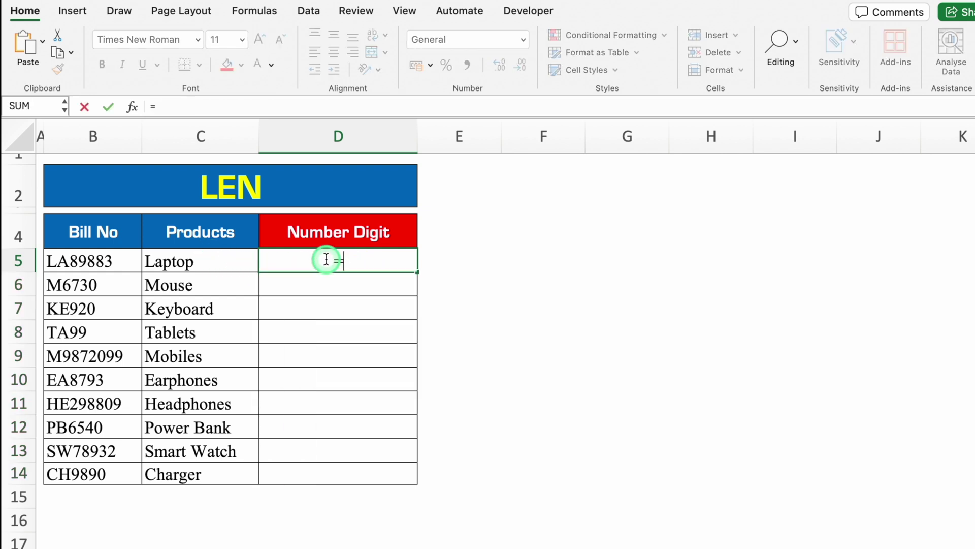
text(len)
double_click(291, 294)
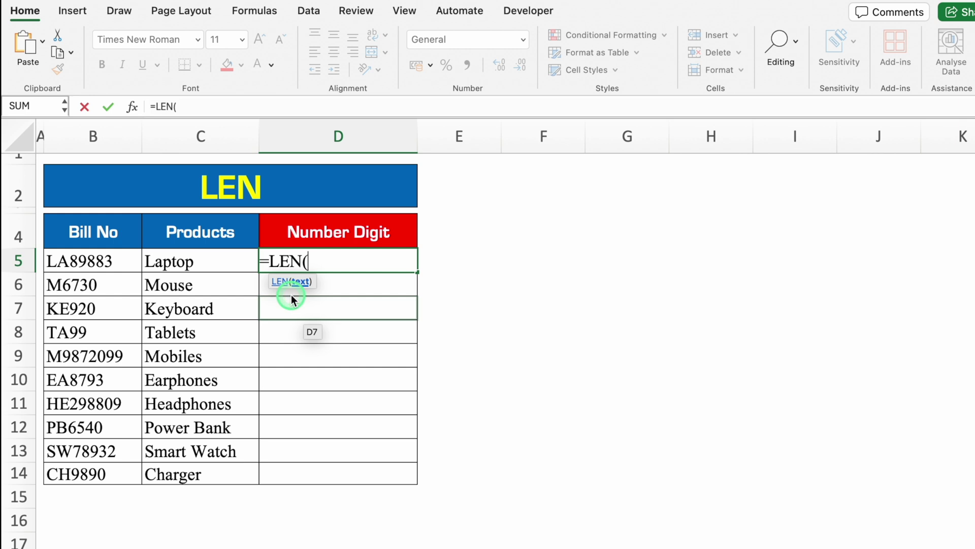
click(236, 261)
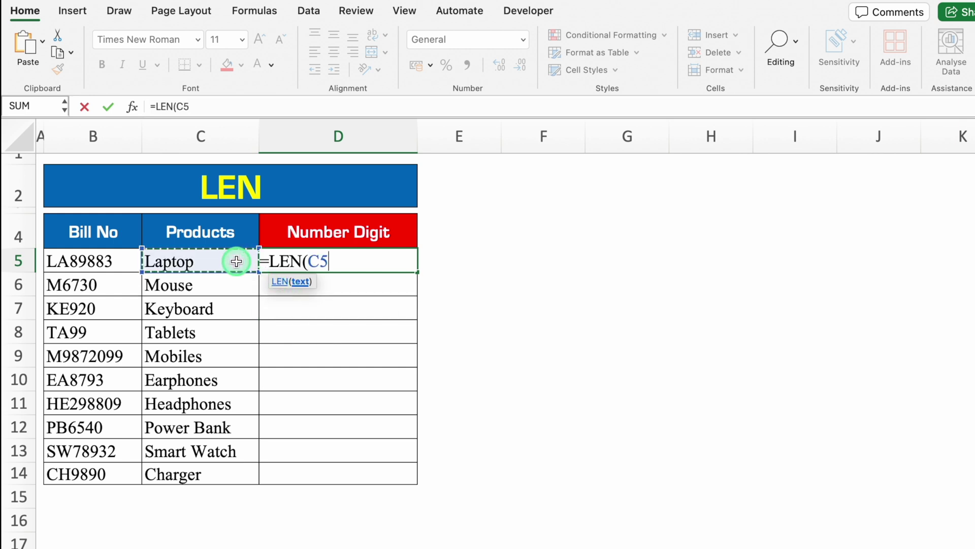
text())
key(Return)
Step: Fill the LEN formula in D5 down to D14 to cover all product names
click(364, 260)
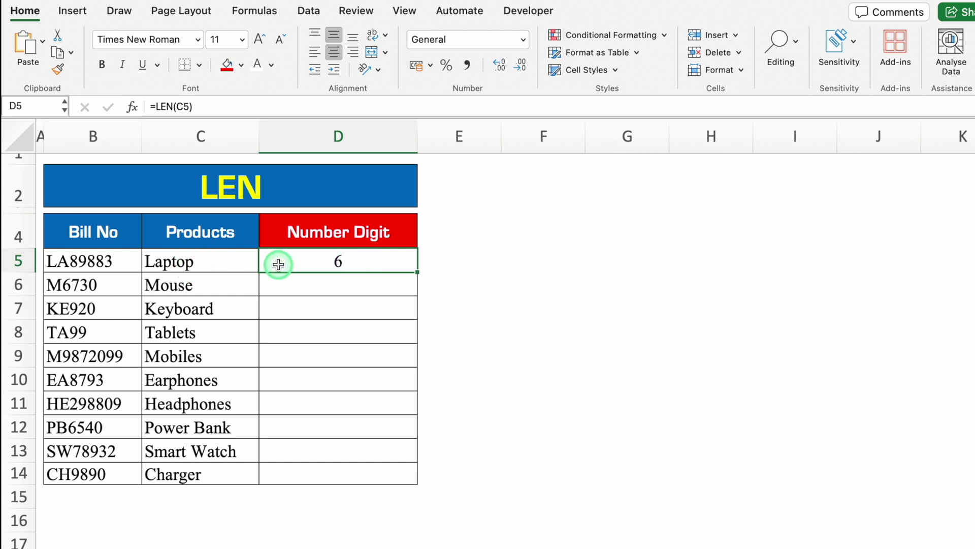
drag(412, 266, 405, 469)
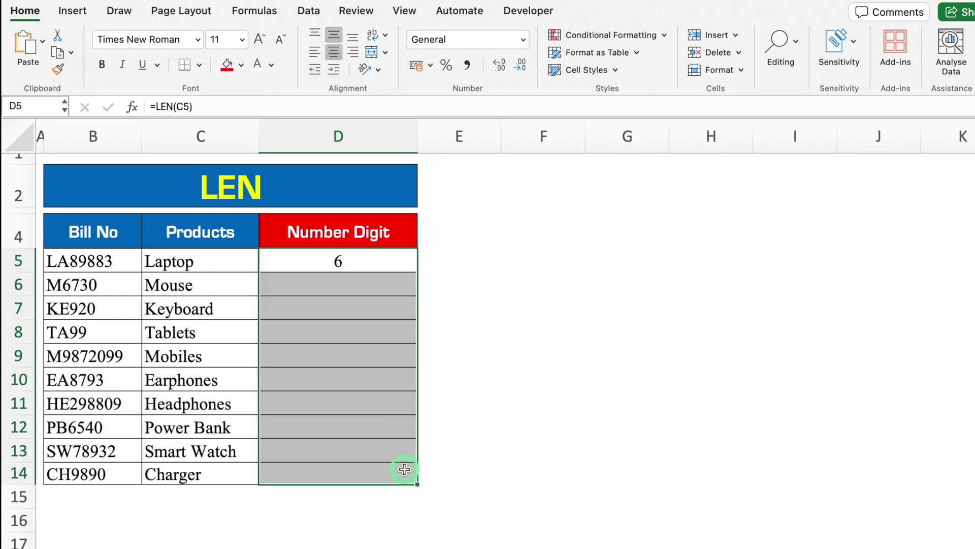
key(ctrl+d)
click(453, 376)
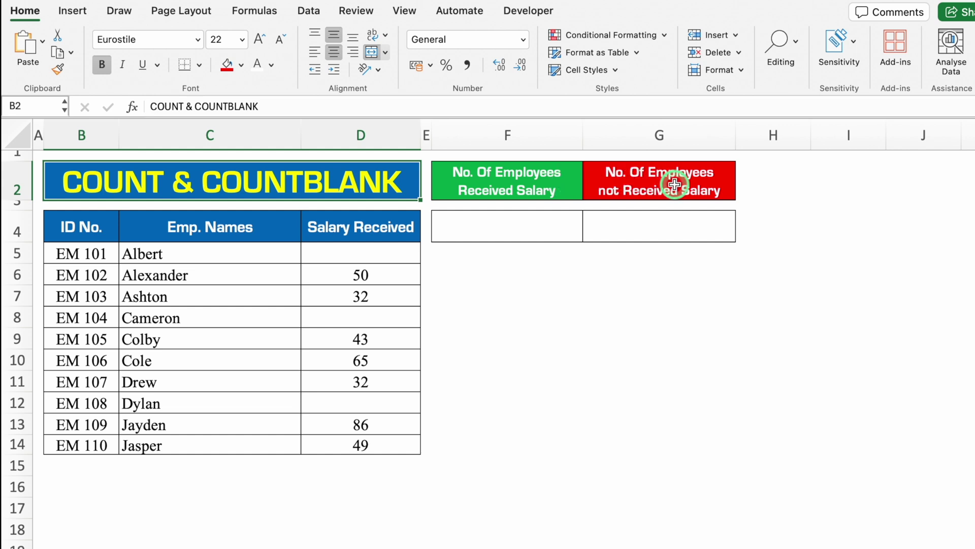
Step: On the COUNT & COUNTBLANK sheet, count the employees who received salary by entering =COUNT(D5:D14) in F4
click(512, 226)
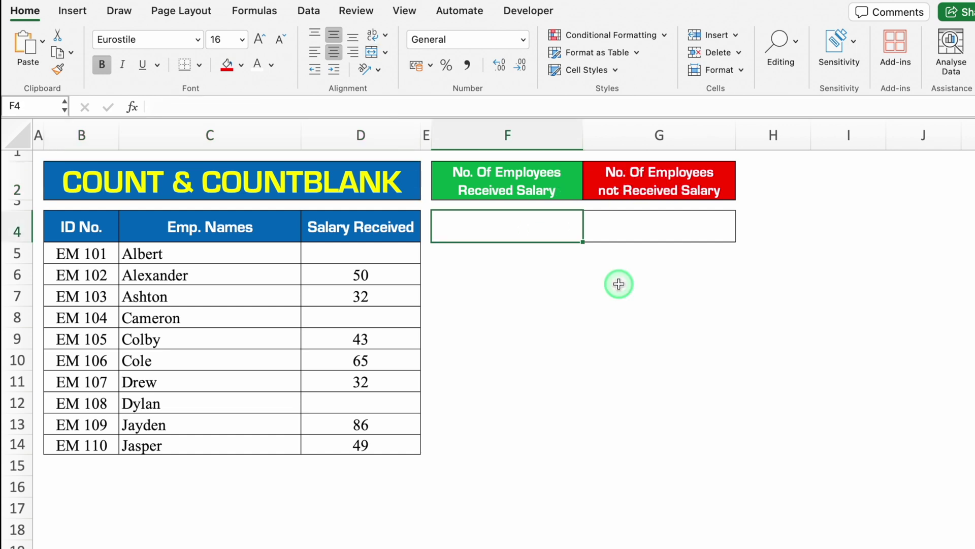
text(=cou)
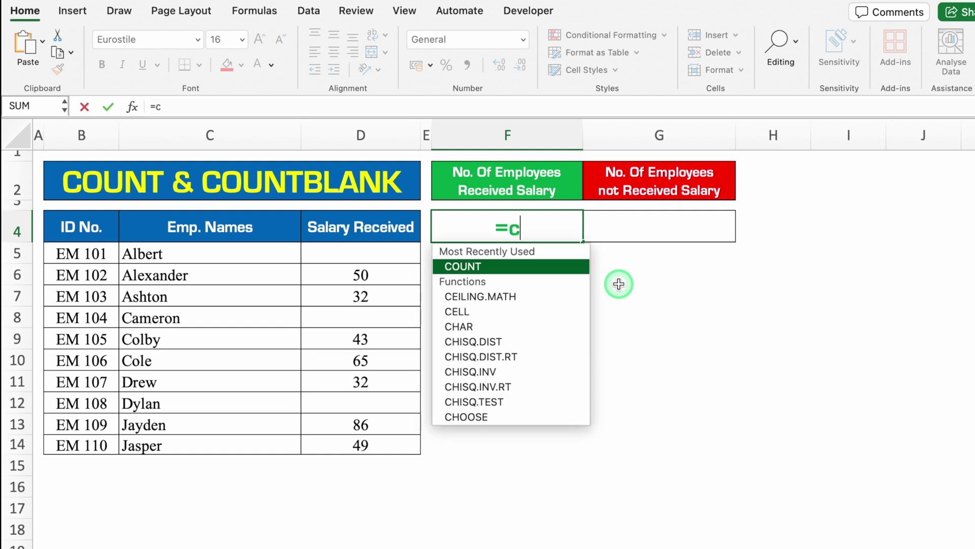
double_click(513, 265)
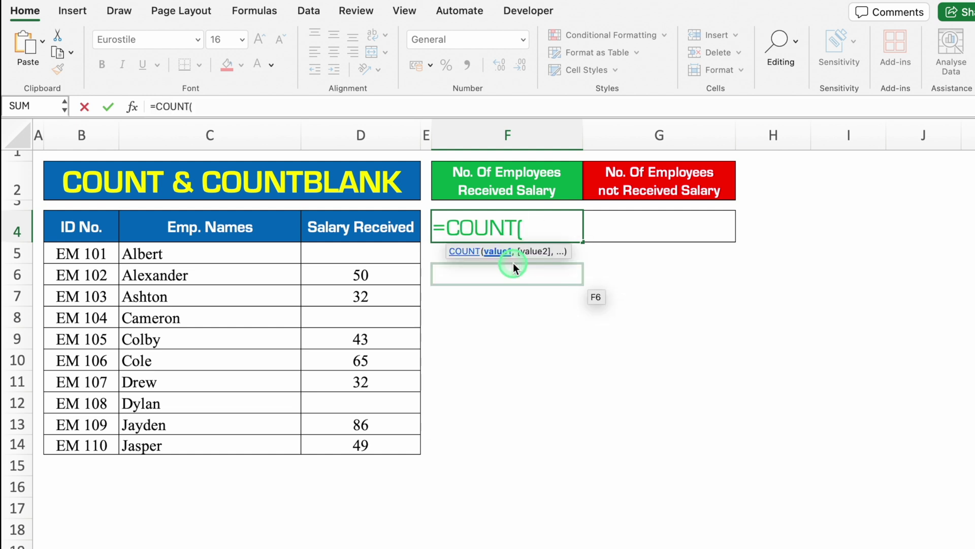
drag(398, 253, 397, 441)
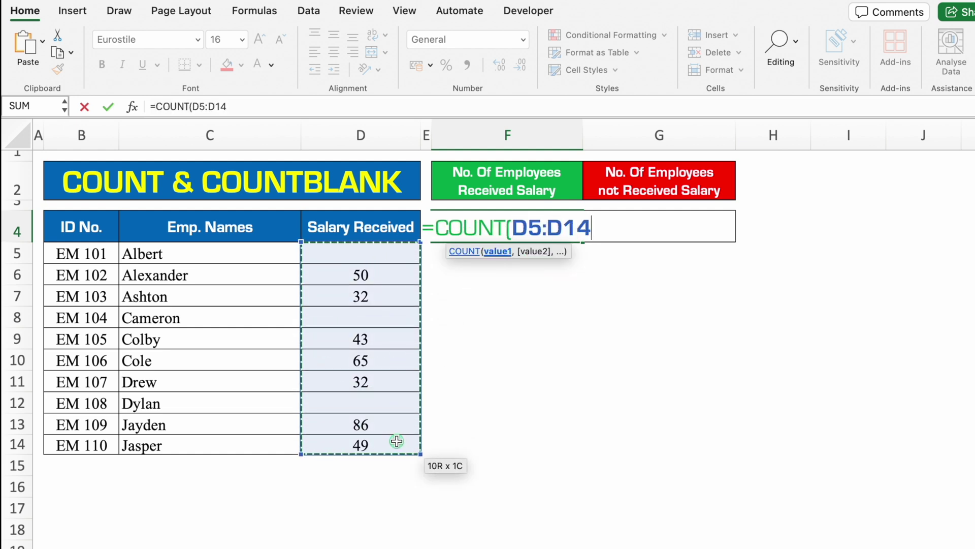
text())
key(Return)
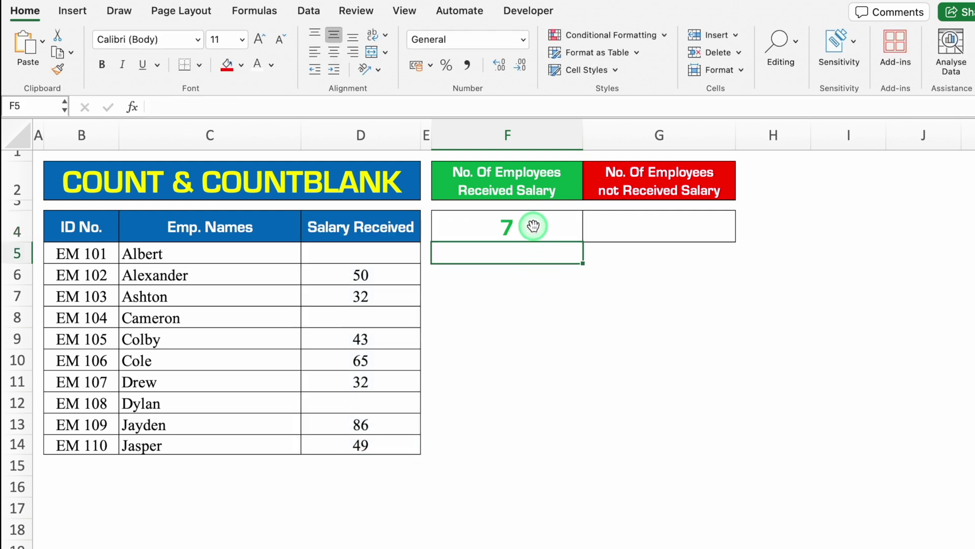
Step: Go through the filled cells of the Salary Received column one by one to verify the count
click(394, 275)
click(395, 296)
click(391, 342)
click(391, 362)
click(394, 381)
click(397, 429)
click(397, 444)
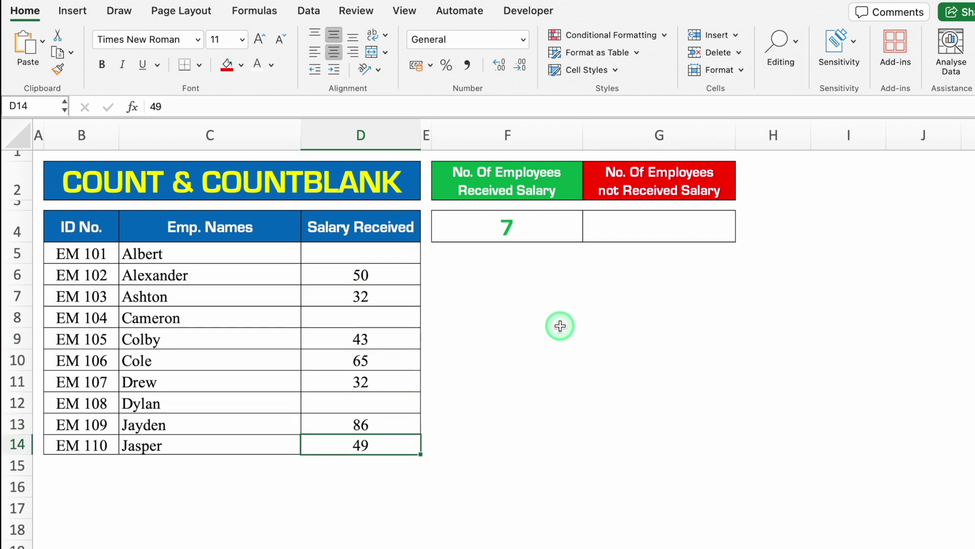
Step: Count the employees without salary by entering =COUNTBLANK(D5:D14) in G4, and check the blank salary cells D5, D8 and D12
click(645, 225)
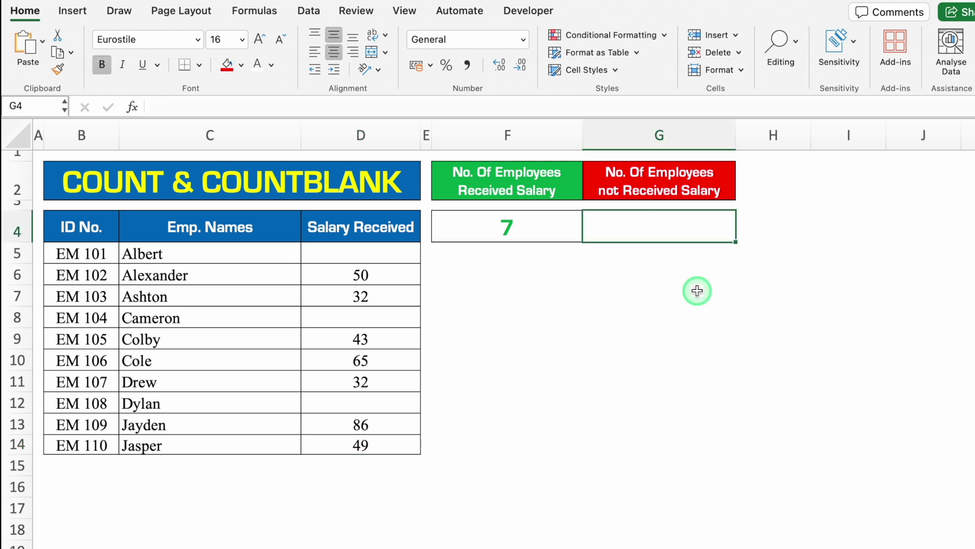
text(=)
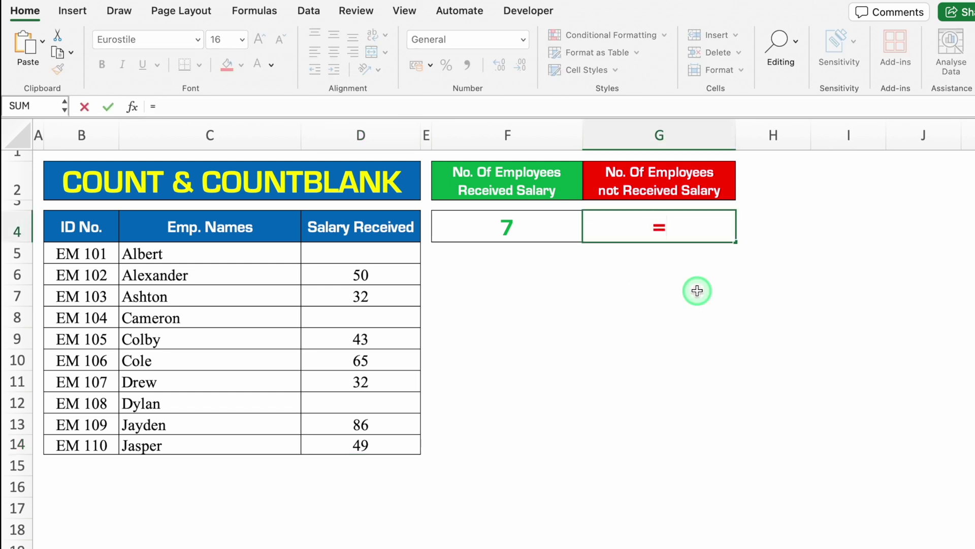
text(countb)
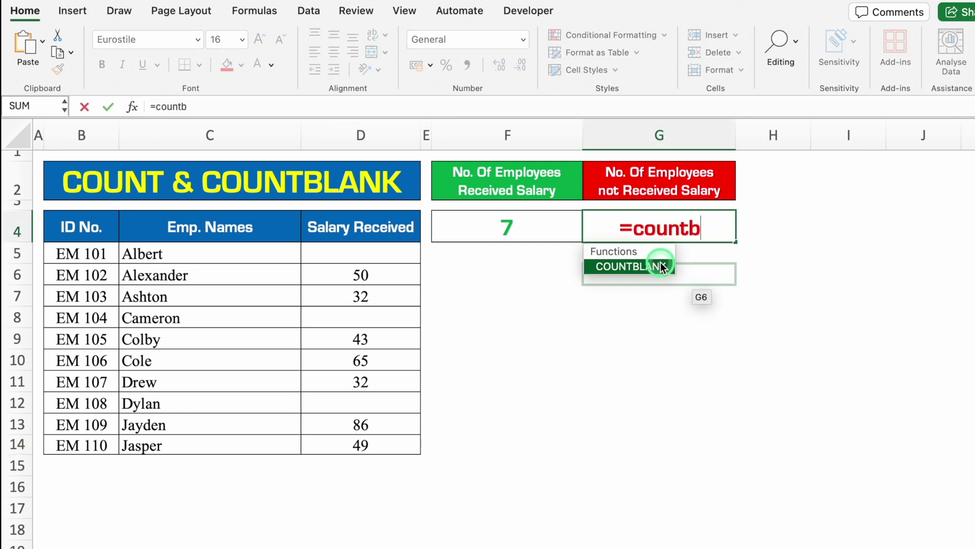
key(Tab)
click(379, 253)
drag(379, 253, 378, 445)
text())
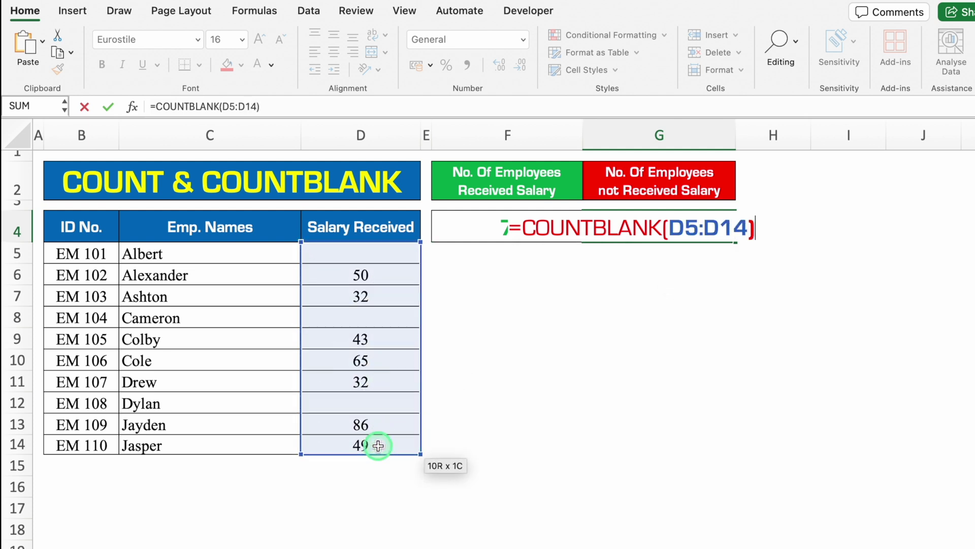
key(Return)
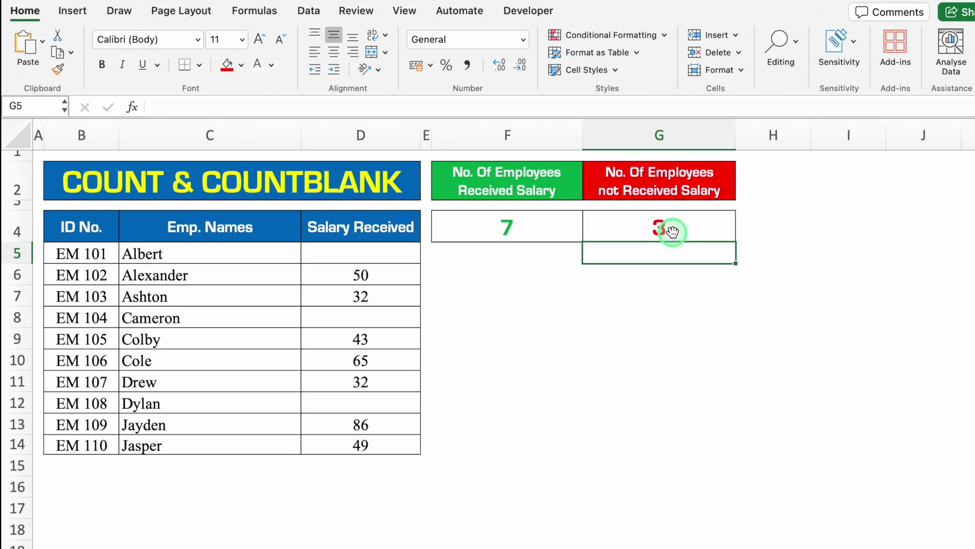
click(394, 254)
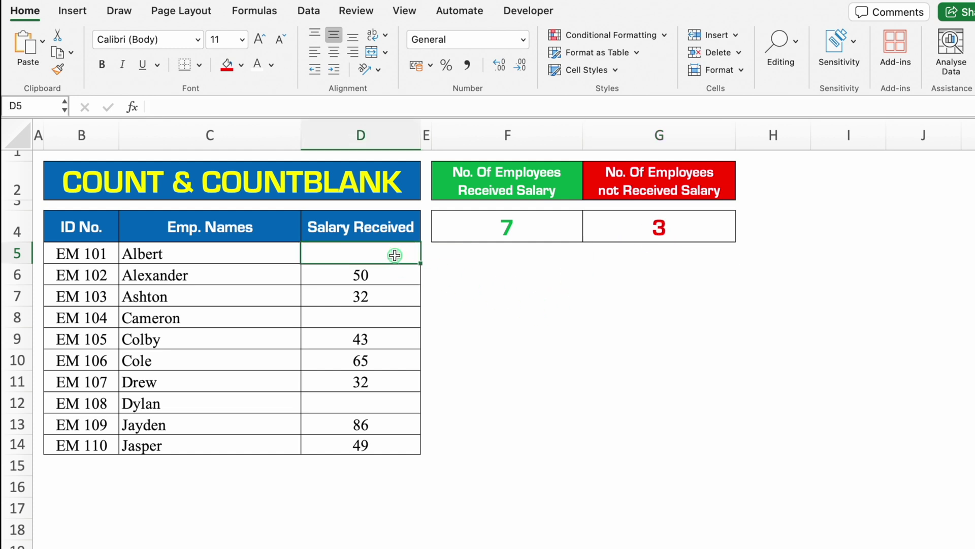
click(397, 315)
click(399, 402)
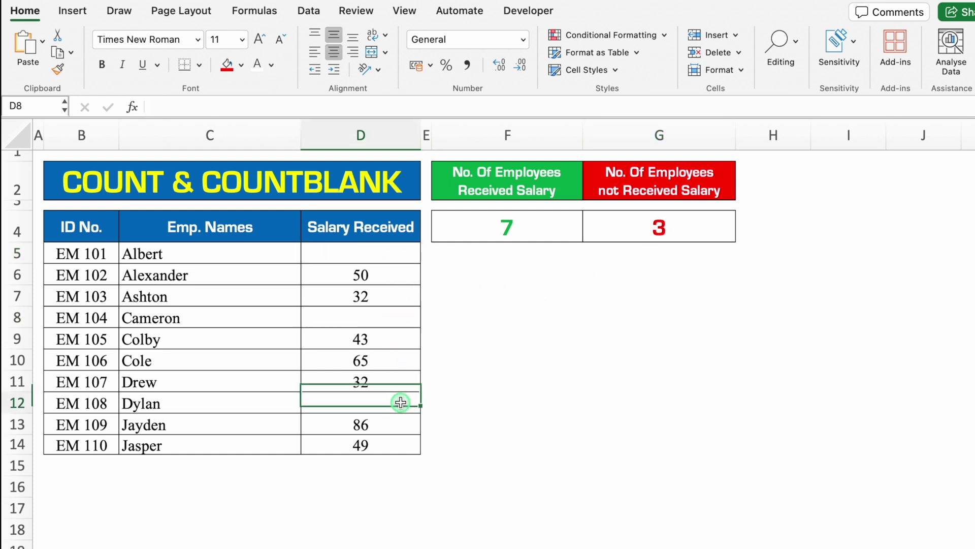
Step: Switch to the COUNTA sheet and count the serial numbers by entering =COUNT(B5:B14) in E4
click(523, 547)
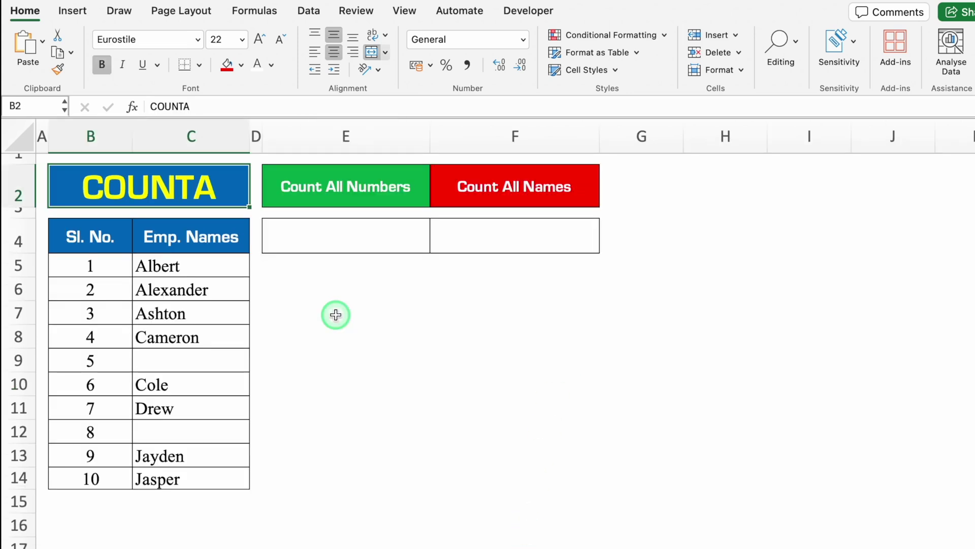
click(338, 239)
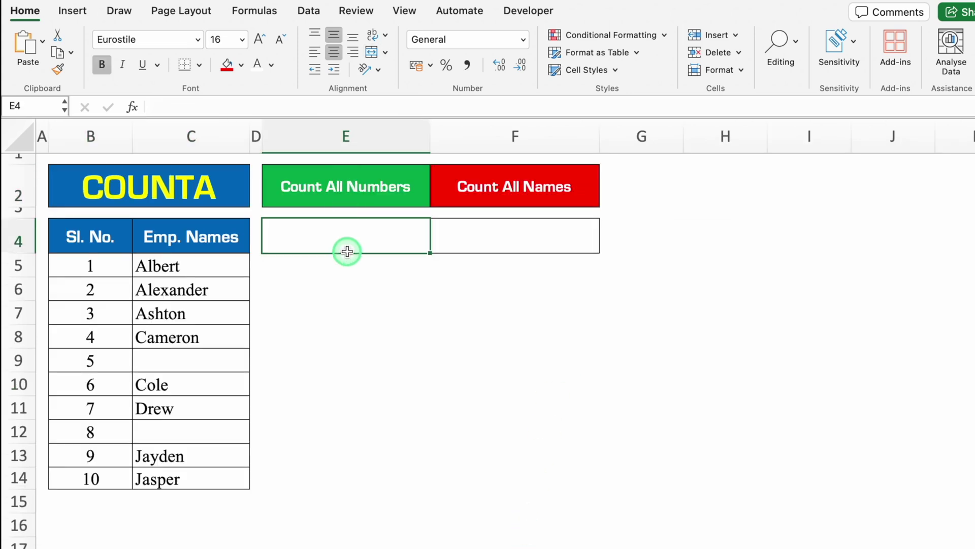
text(=)
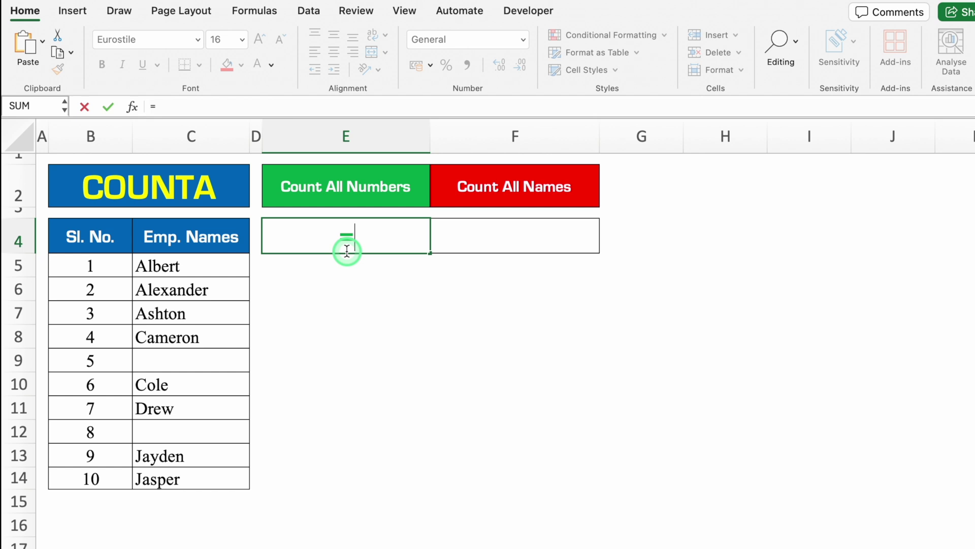
text(count)
double_click(359, 305)
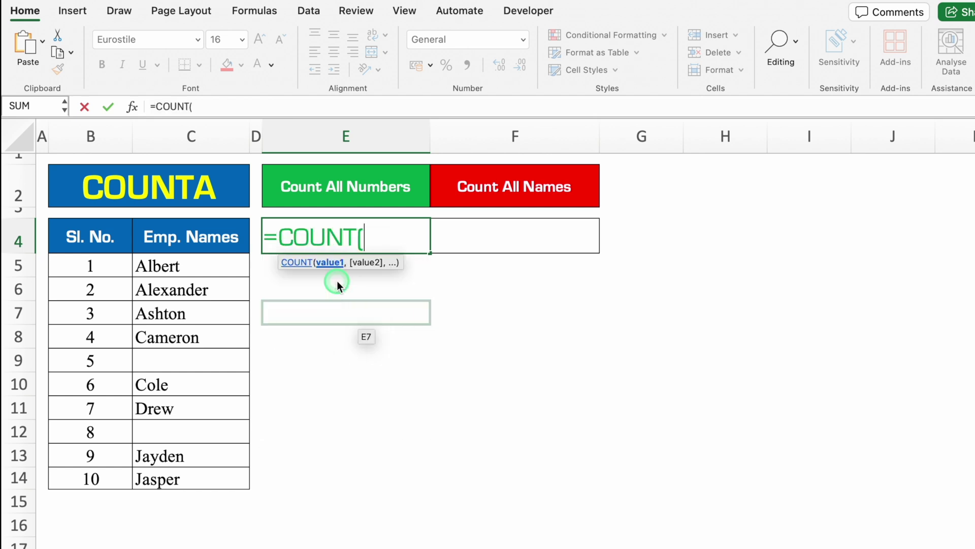
drag(109, 265, 115, 474)
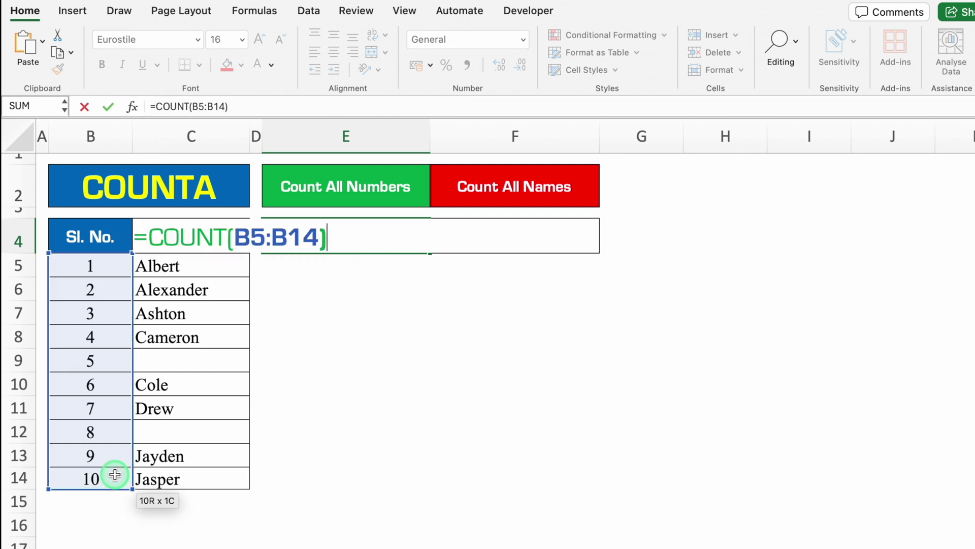
key(Return)
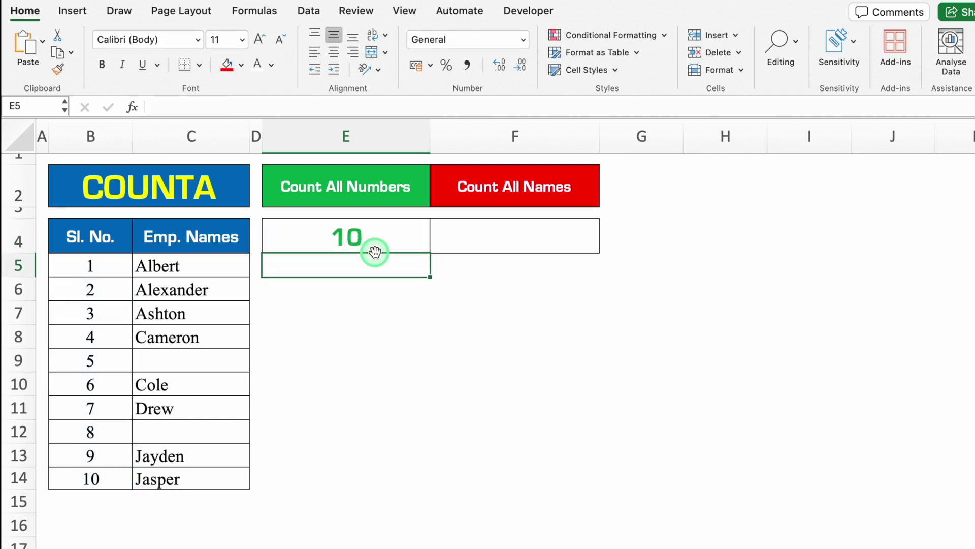
Step: Try counting the employee names by replacing the formula in E4 with =COUNT(C5:C14), and restore the original formula
key(Up)
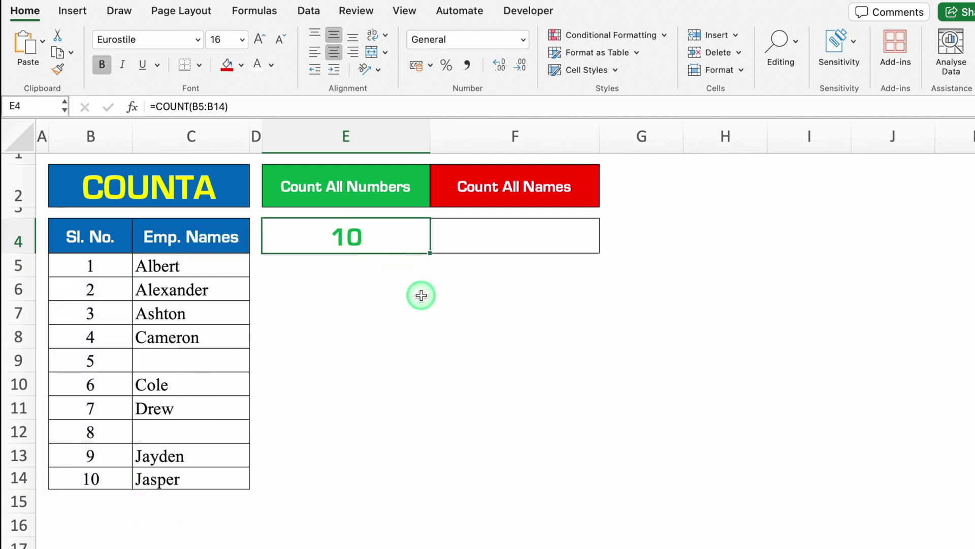
key(Delete)
text(=)
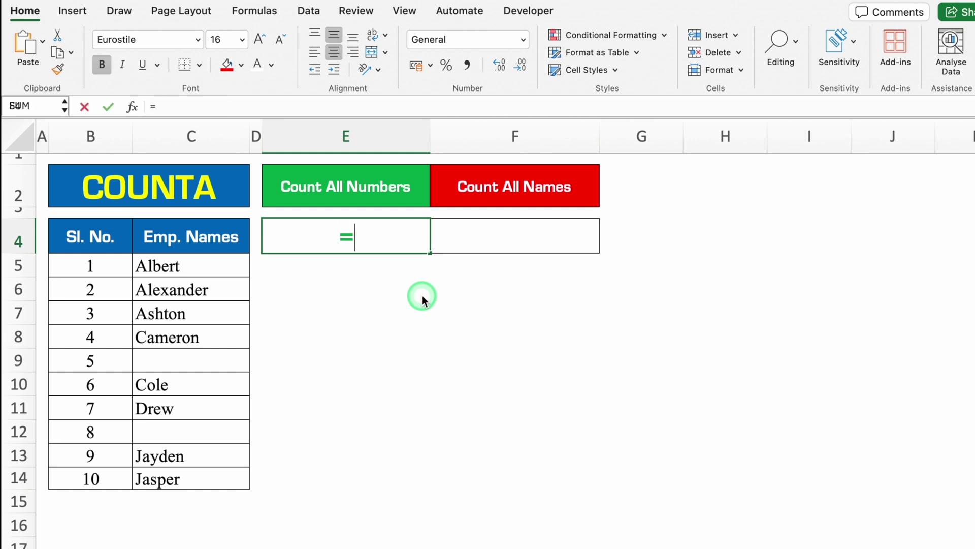
text(count)
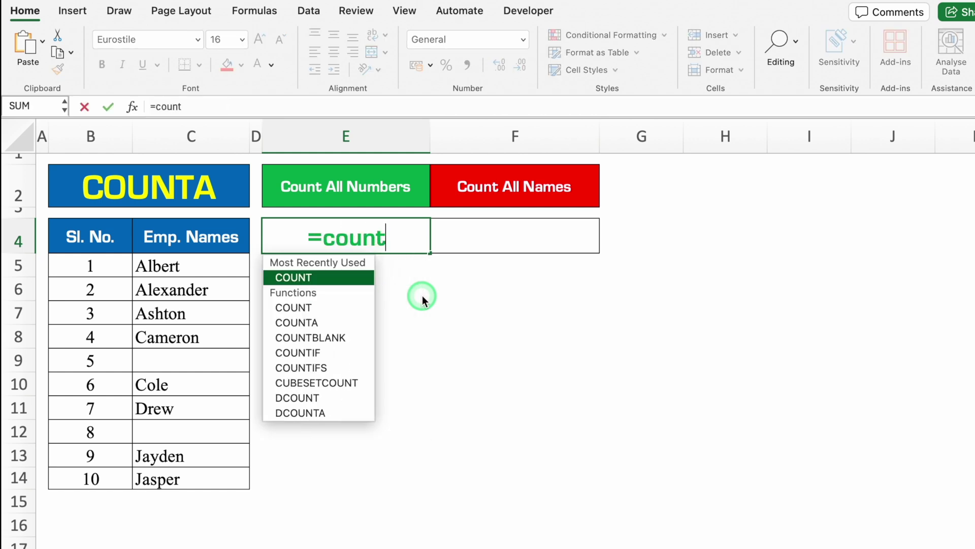
key(Tab)
drag(244, 270, 228, 474)
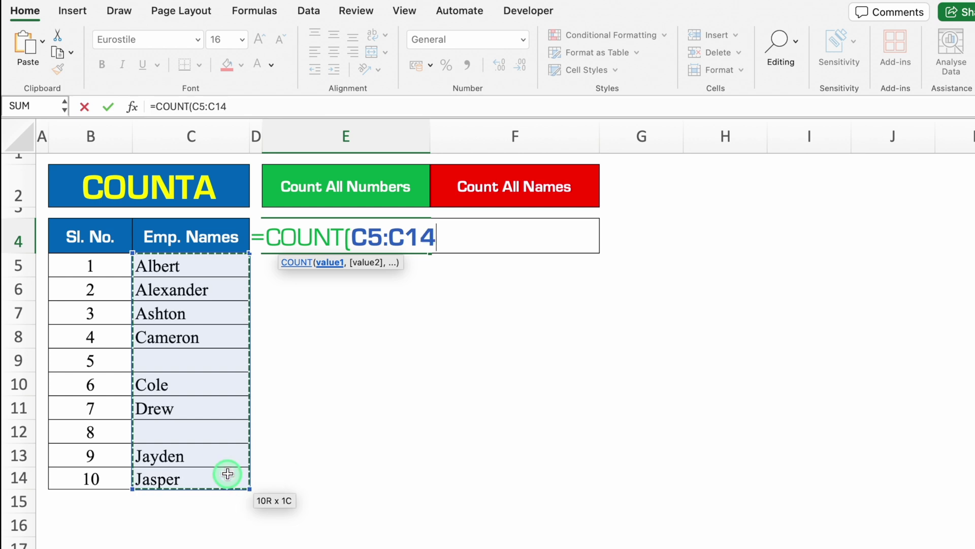
text())
key(Return)
click(348, 238)
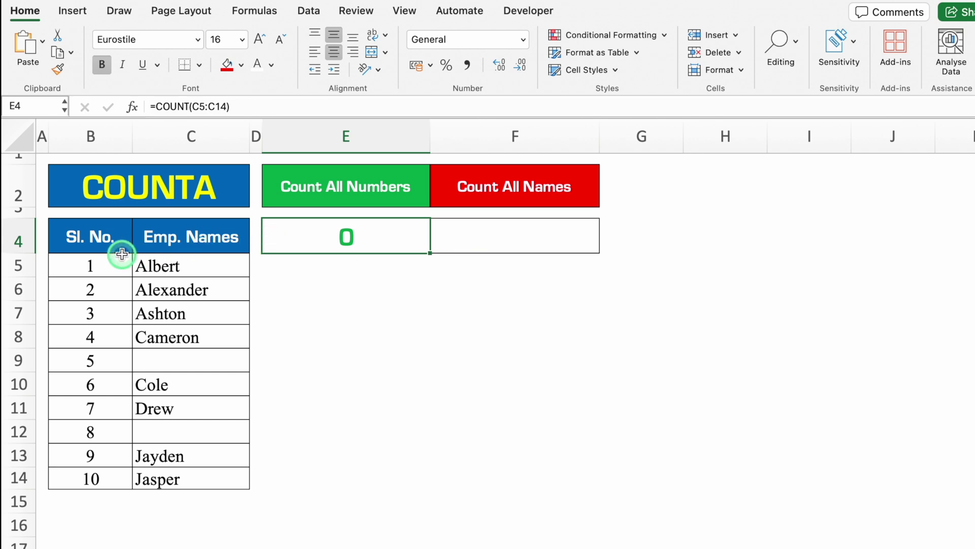
key(Delete)
Step: Count the employee names by entering =COUNTA(C5:C14) in F4
click(513, 234)
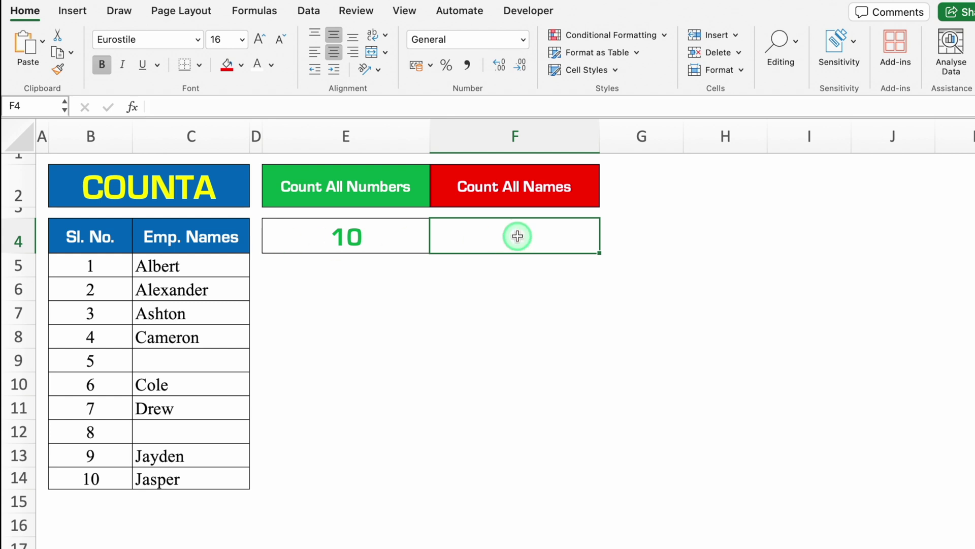
text(=)
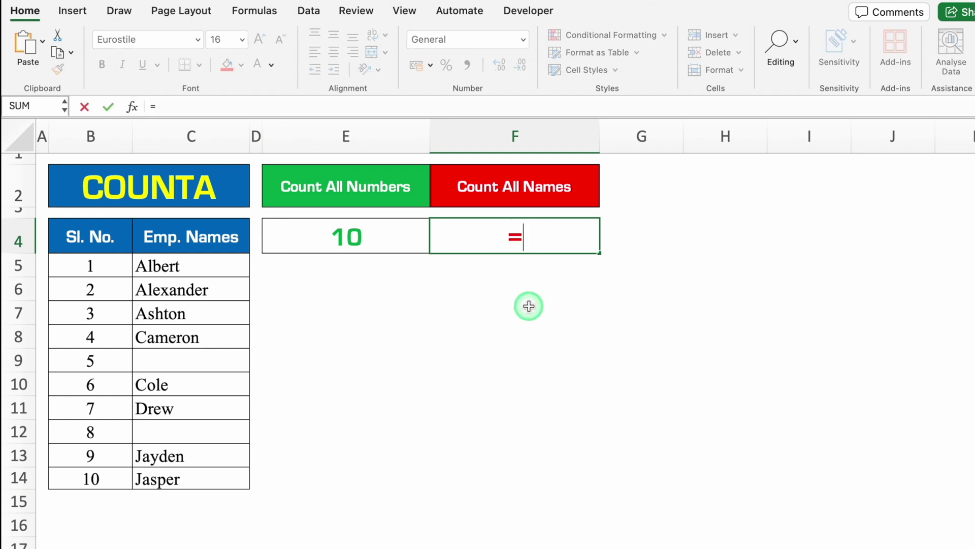
text(counta)
key(Tab)
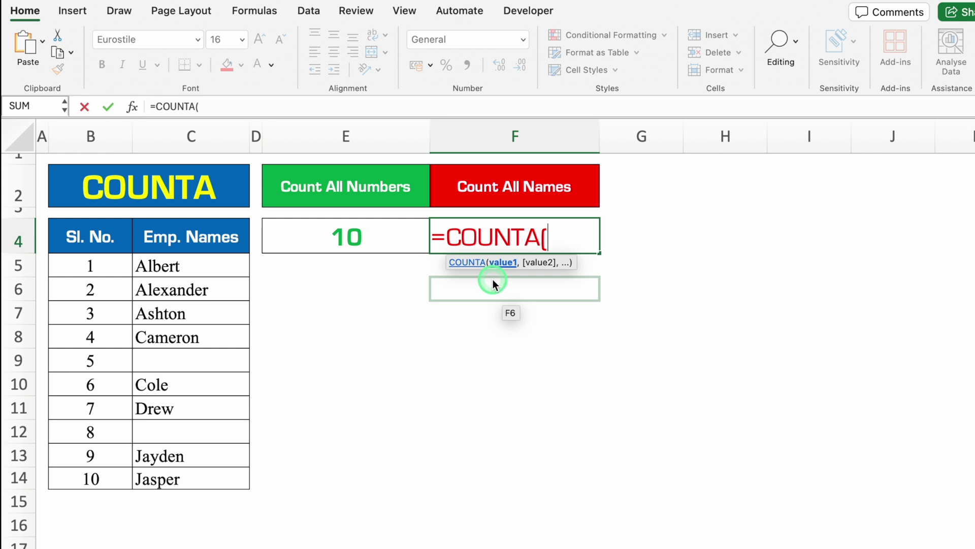
drag(208, 265, 209, 469)
text())
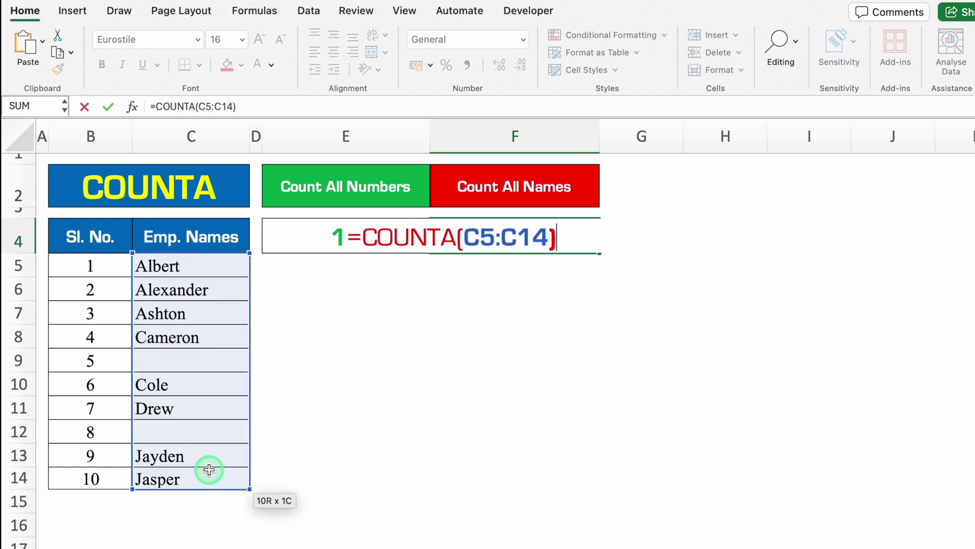
key(Return)
click(371, 238)
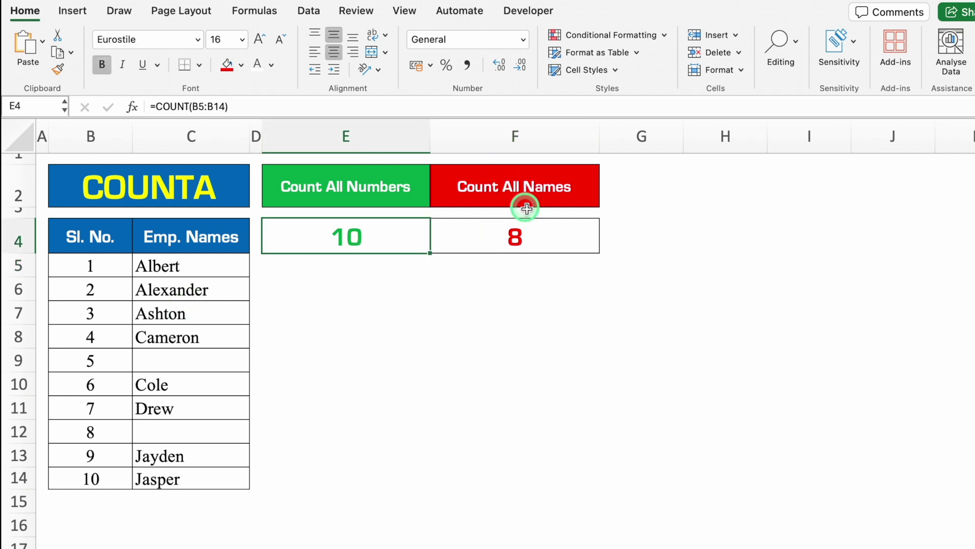
Step: Check the blank employee name cells C9 and C12
click(193, 365)
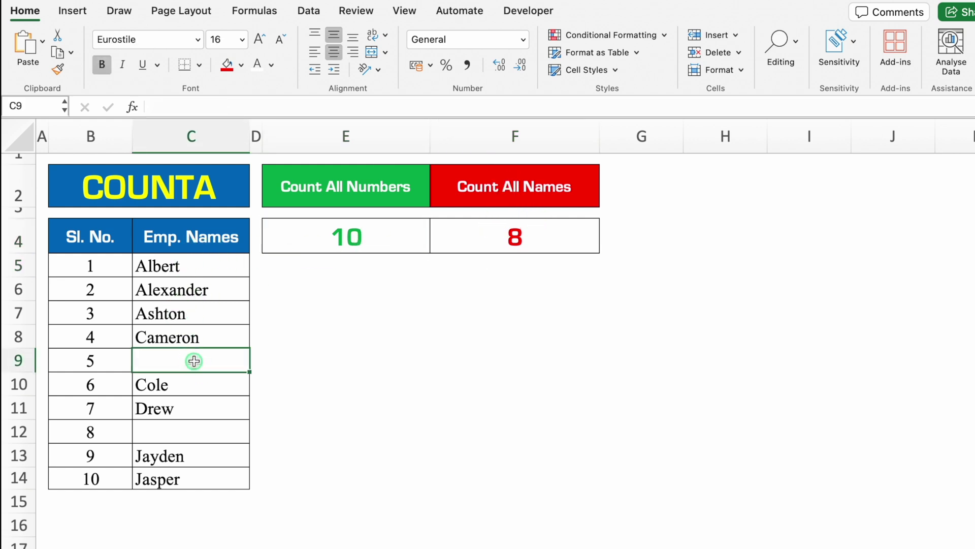
click(203, 424)
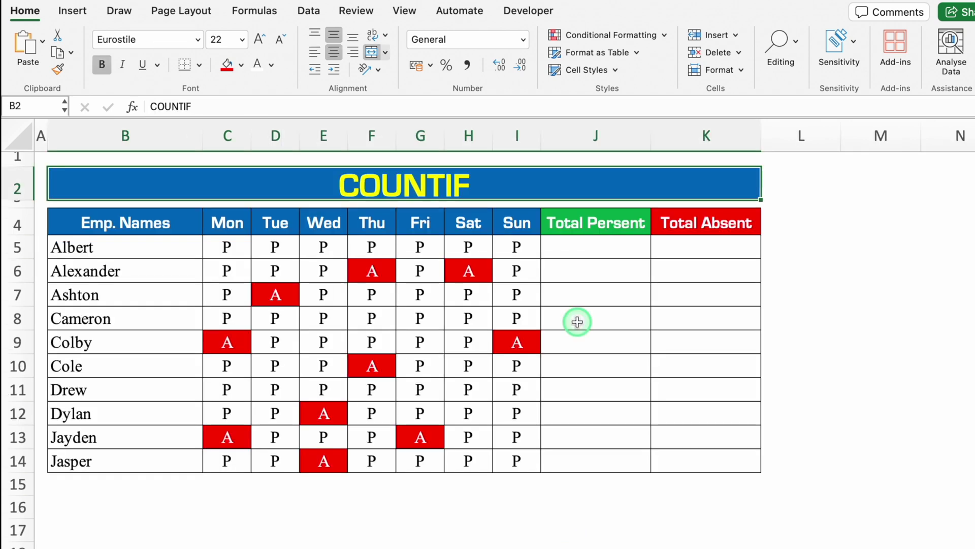
Step: On the COUNTIF sheet, count each employee's present days by entering =COUNTIF(C5:I5,"P") in J5 and filling it down to J14
click(582, 249)
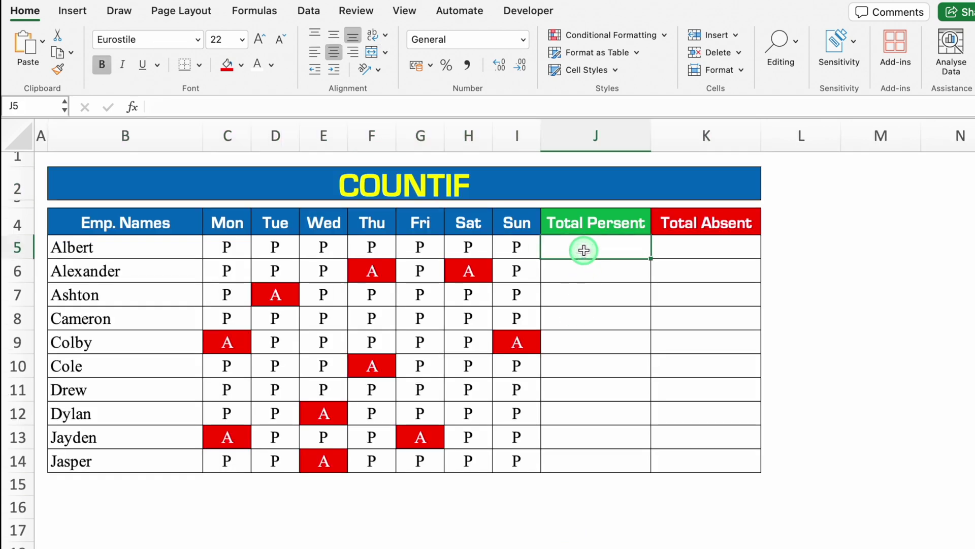
click(684, 248)
key(Left)
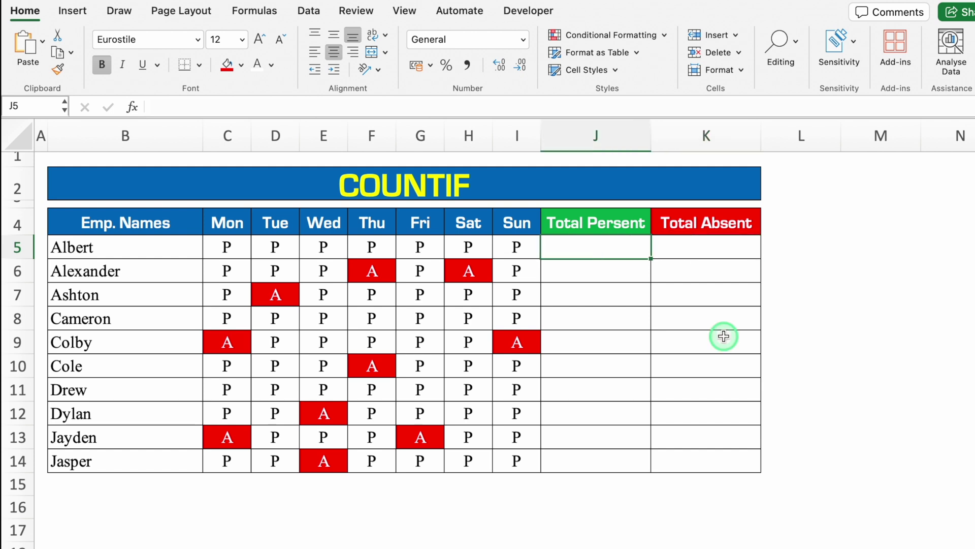
text(=)
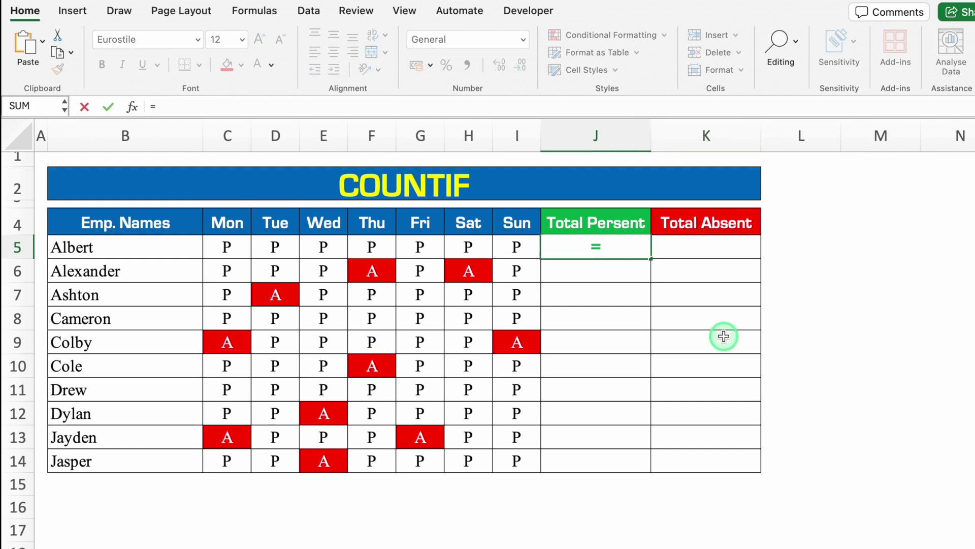
text(counti)
double_click(598, 285)
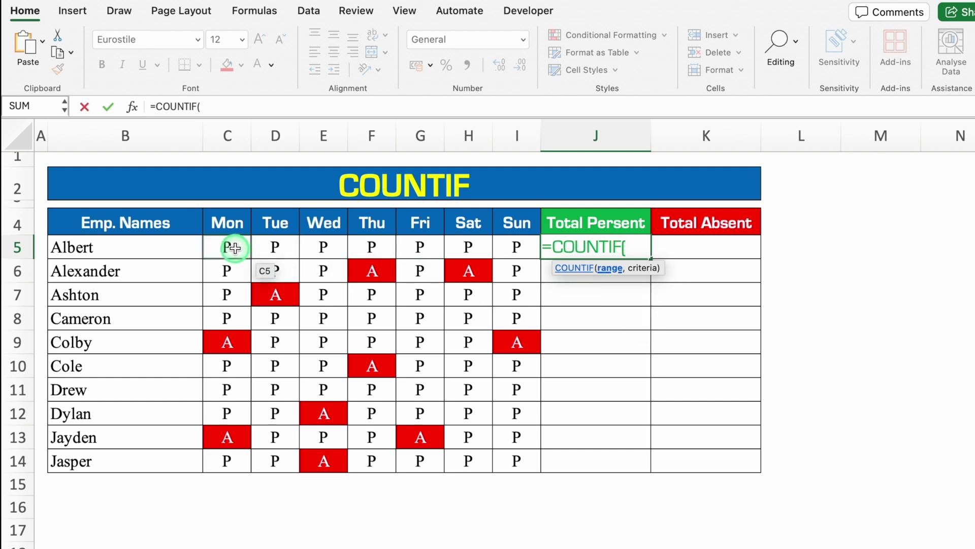
drag(233, 248, 508, 248)
text(,"P)
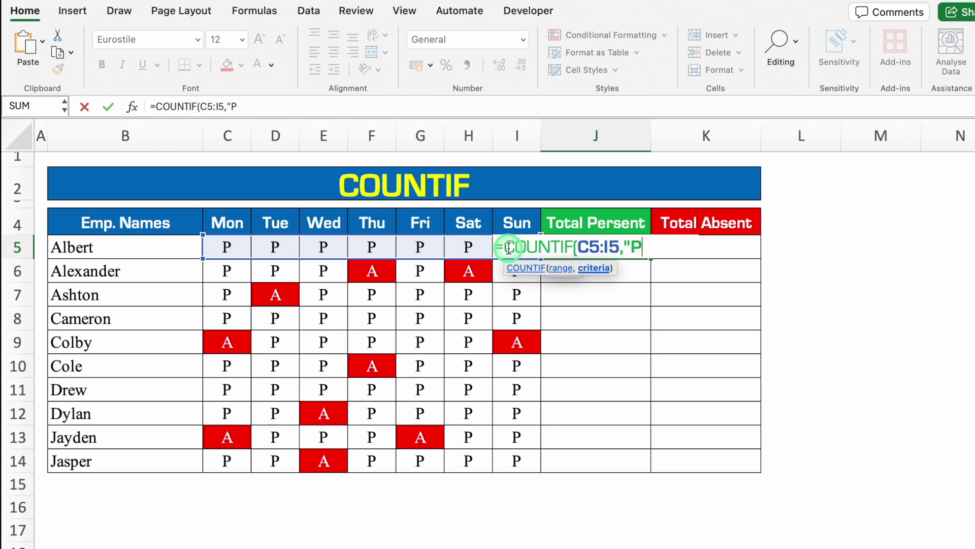
text("))
key(Return)
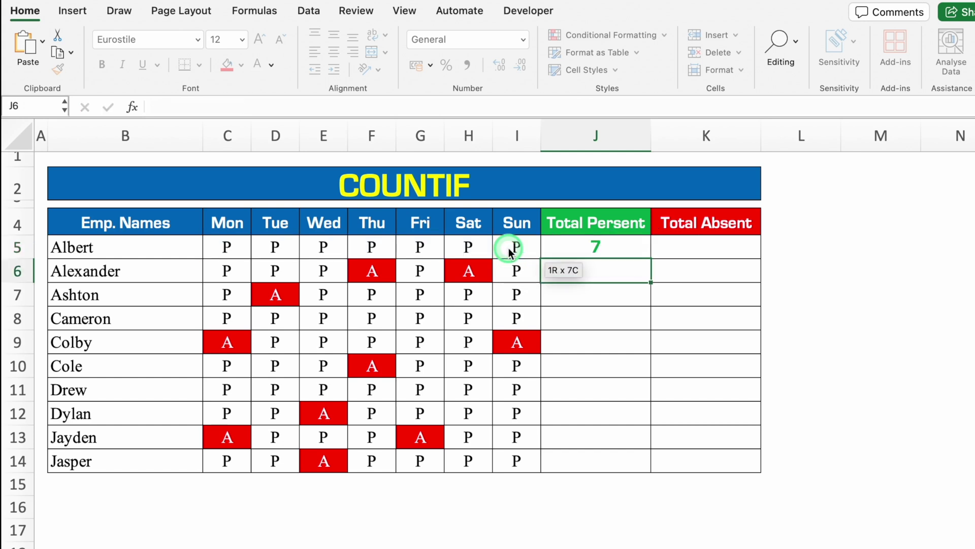
click(612, 245)
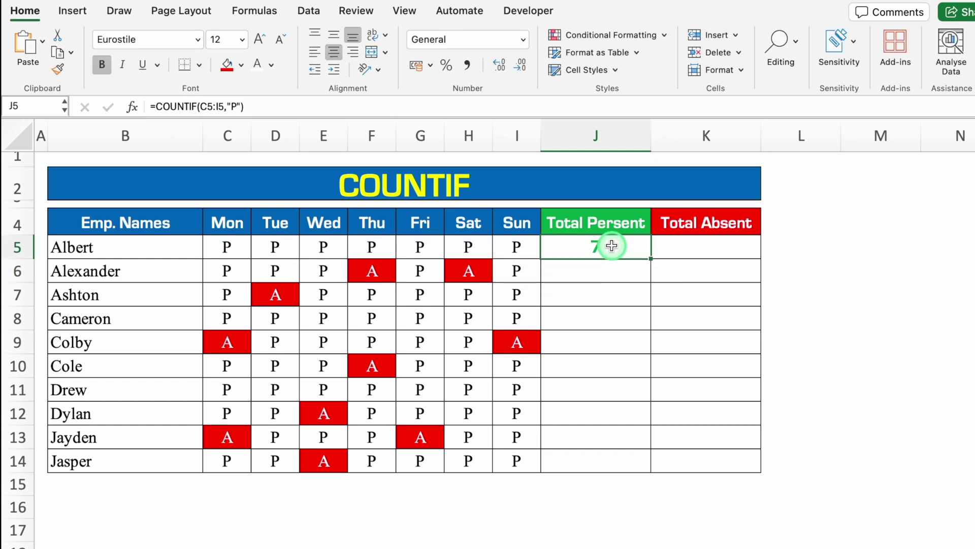
drag(650, 258, 650, 466)
Step: Count each employee's absent days by entering =COUNTIF(C5:I5,"A") in K5 and filling it down to K14
click(682, 248)
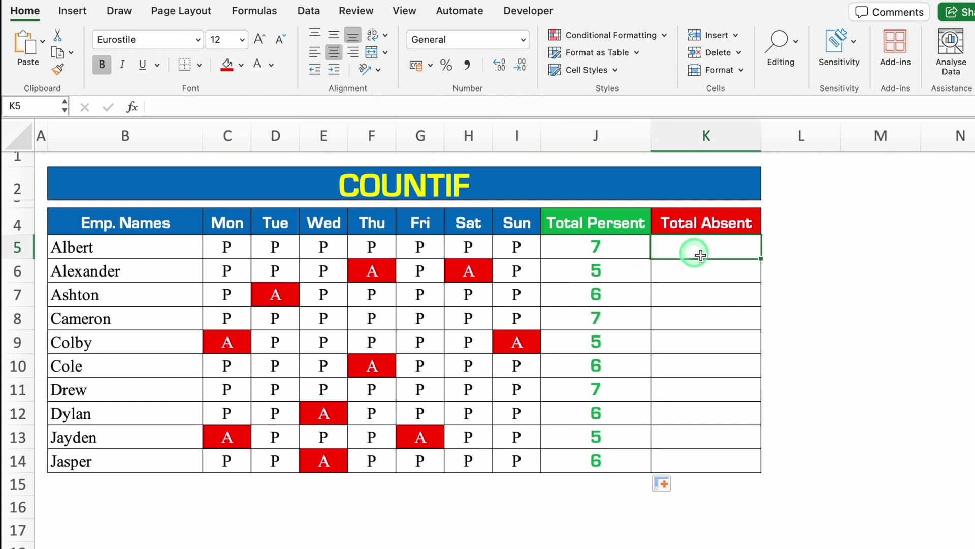
text(=)
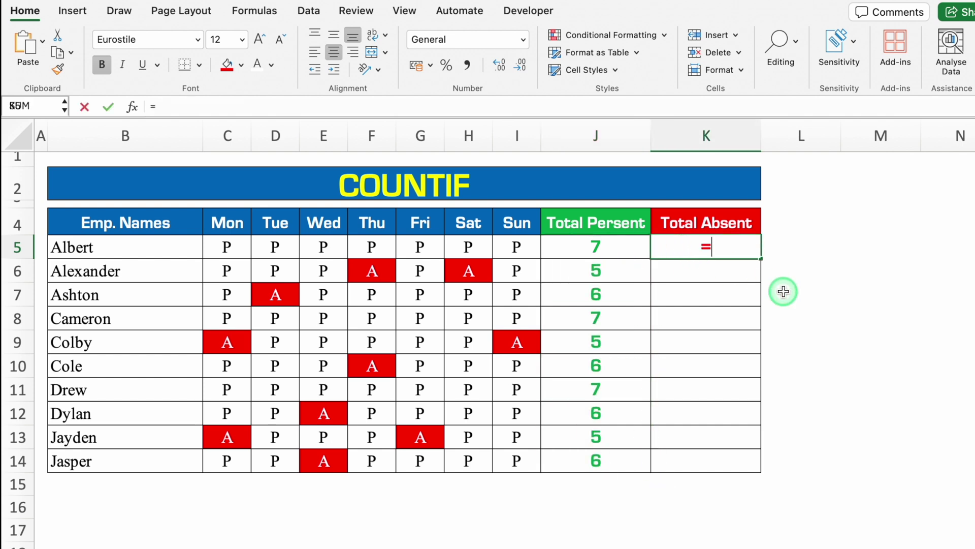
text(countif)
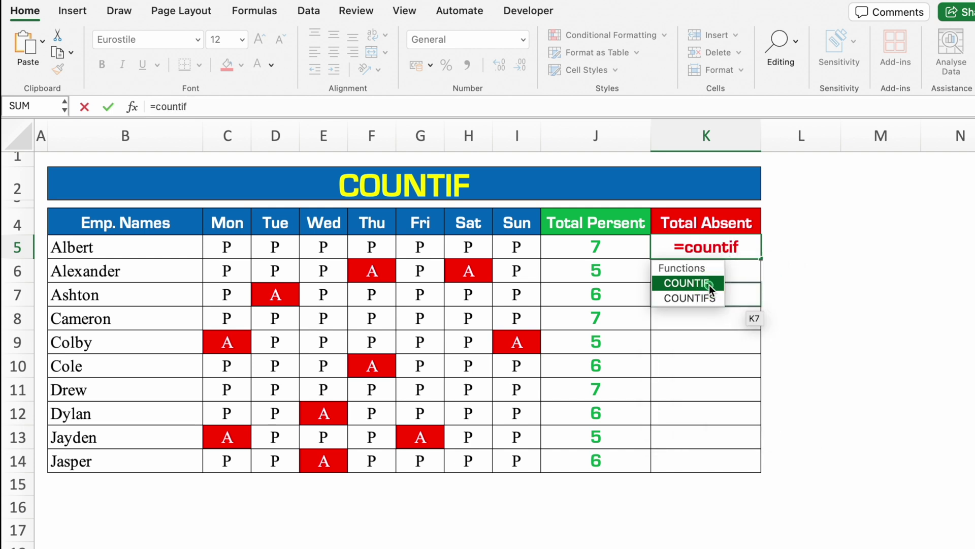
key(Tab)
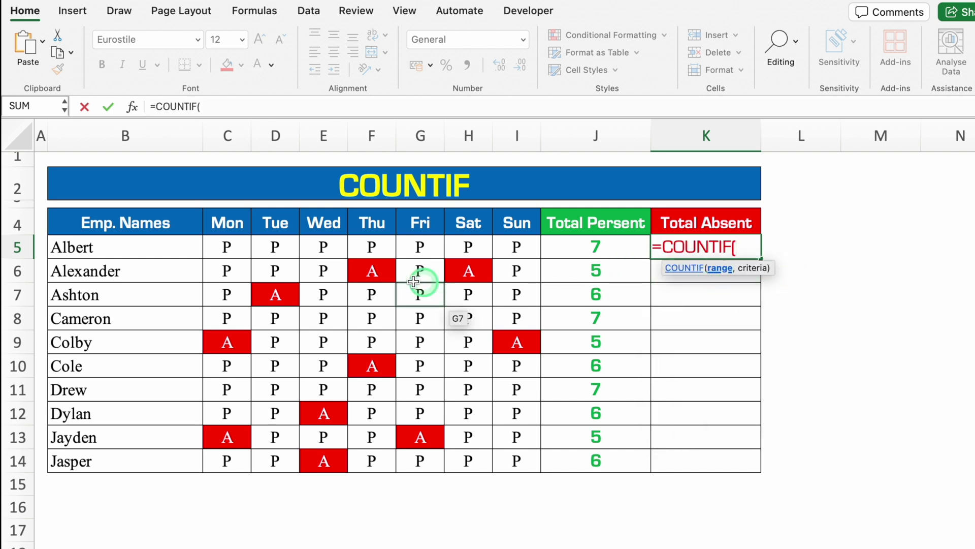
drag(228, 247, 518, 258)
text(,"A)
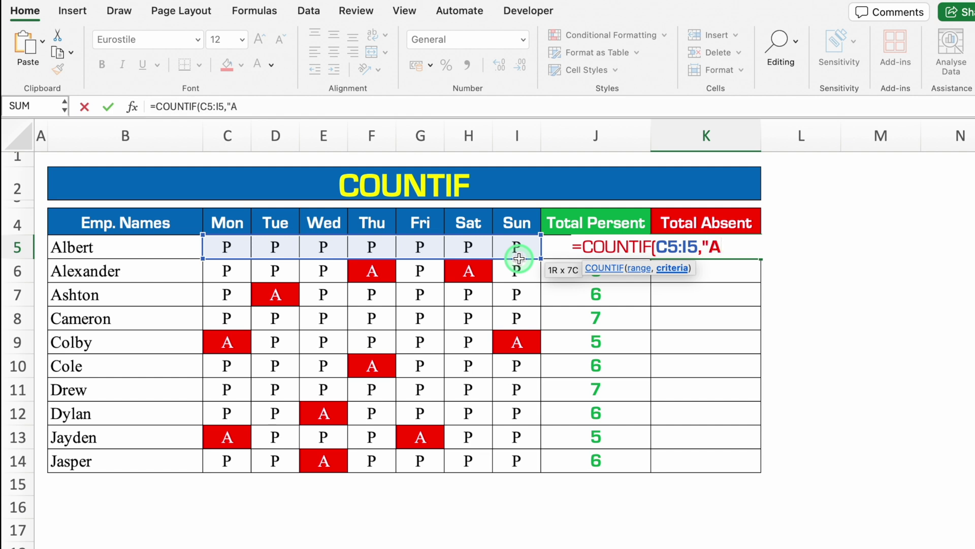
text("))
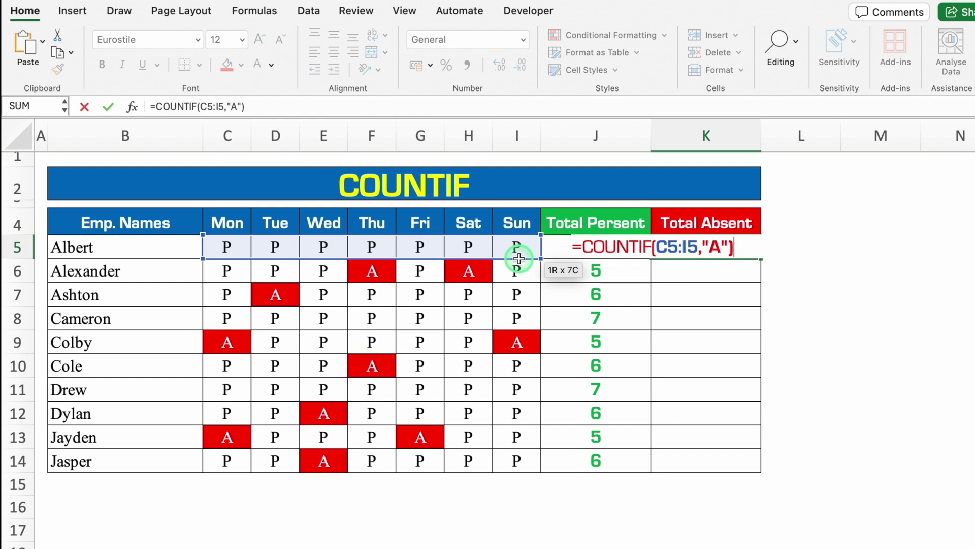
key(Return)
click(742, 246)
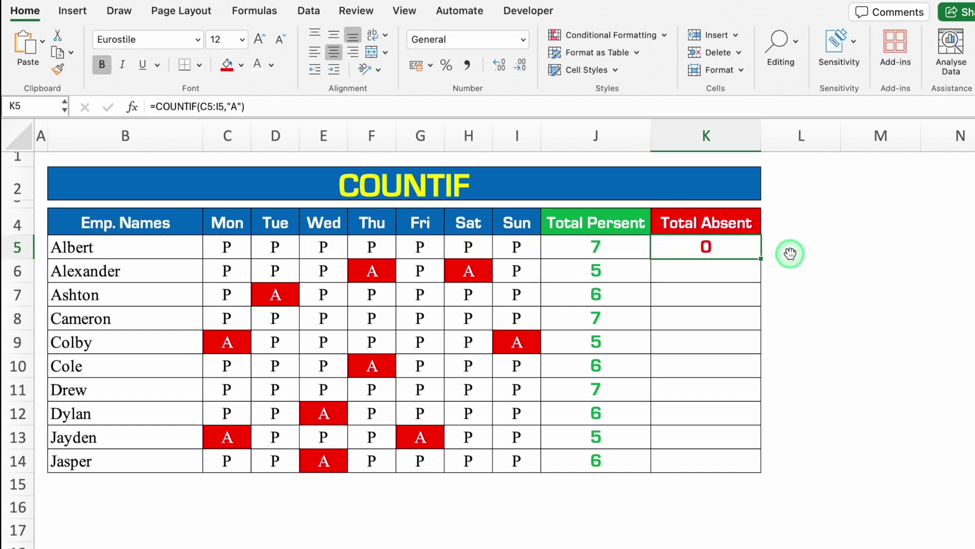
drag(761, 259, 765, 471)
click(846, 352)
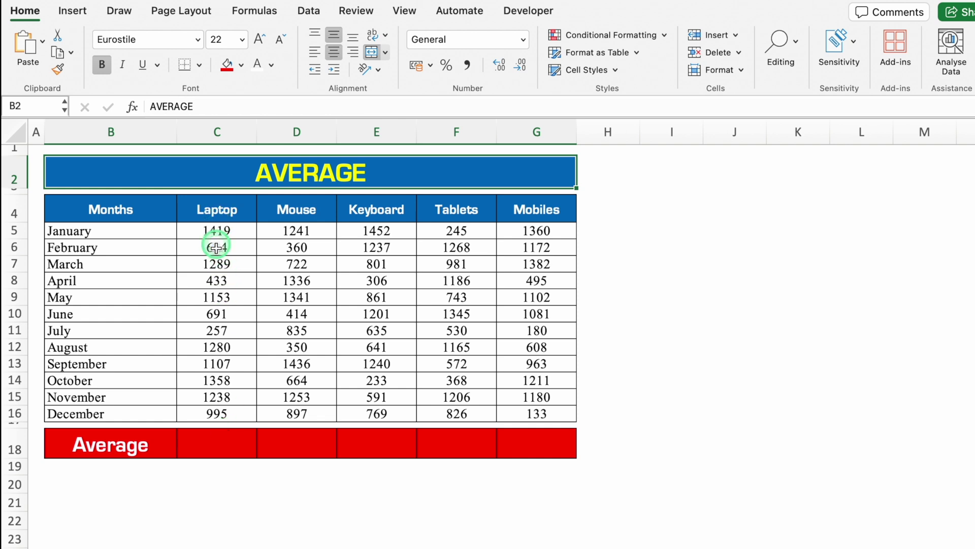
Step: On the AVERAGE sheet, average the monthly Laptop figures by entering =AVERAGE(C5:C16) in C18
click(218, 442)
text(=Aver)
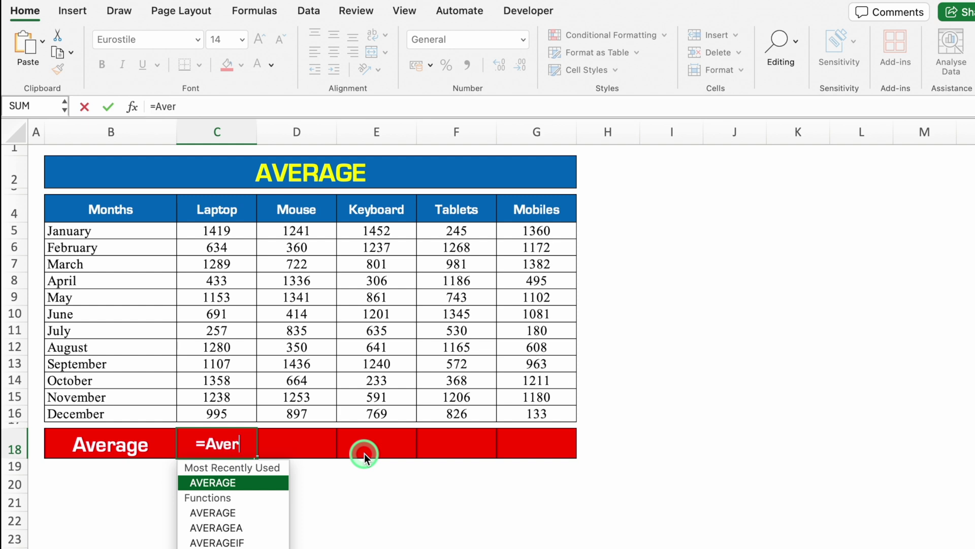
key(Tab)
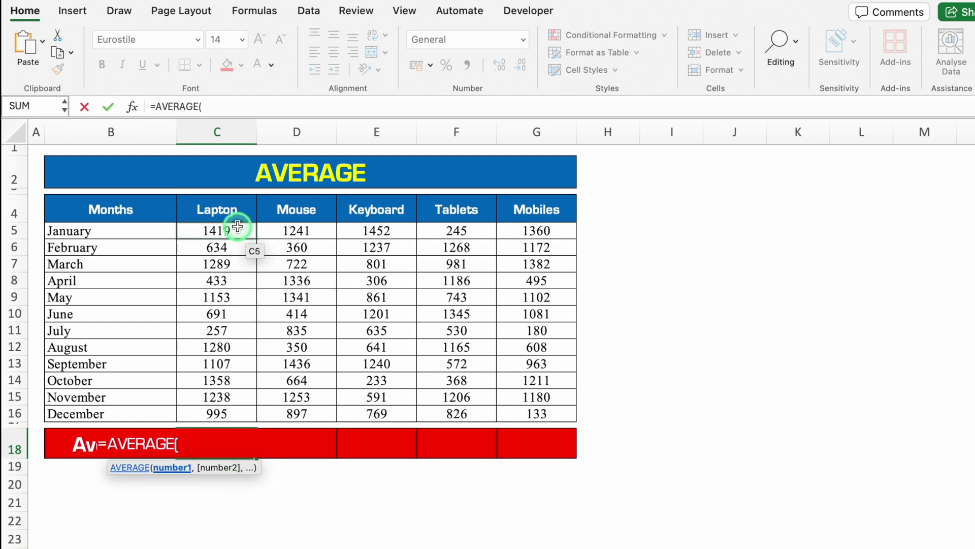
drag(239, 231, 230, 410)
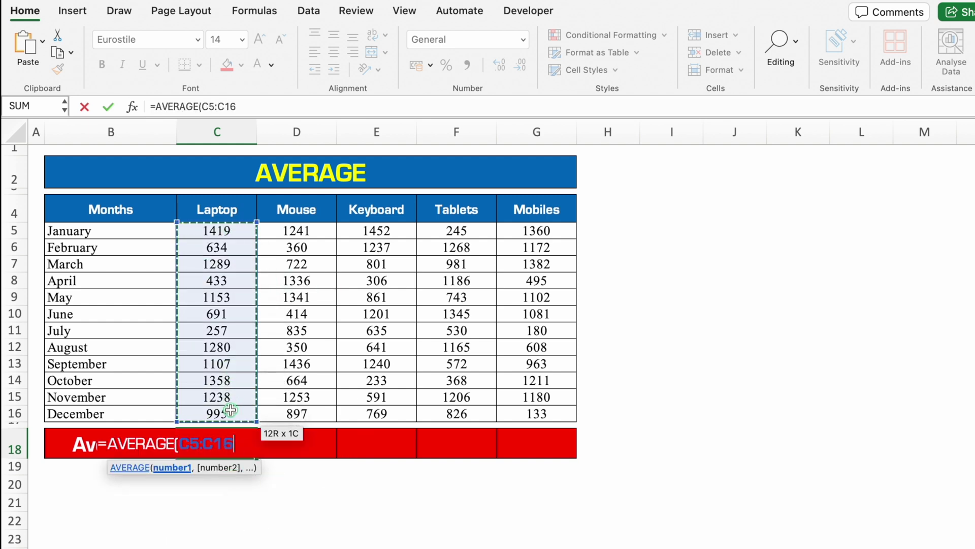
text())
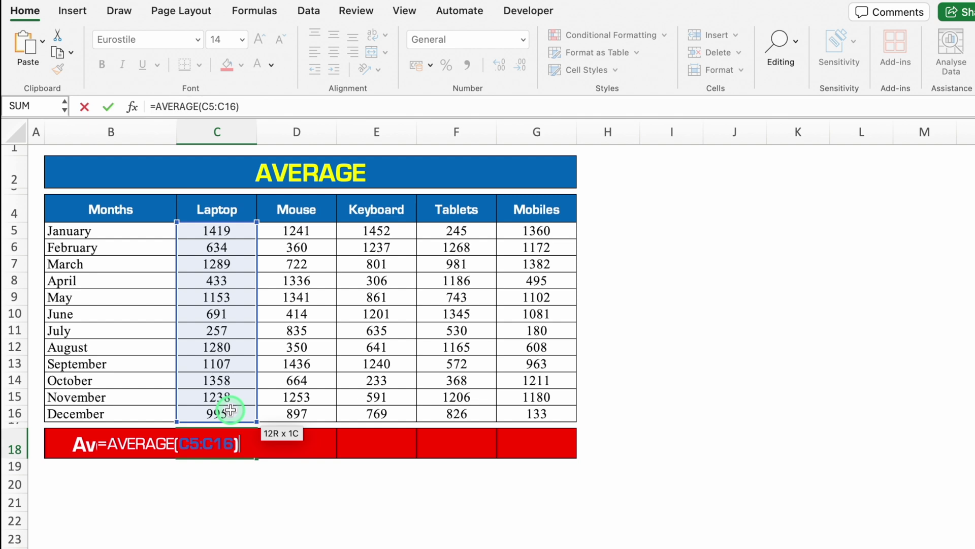
key(ctrl+Return)
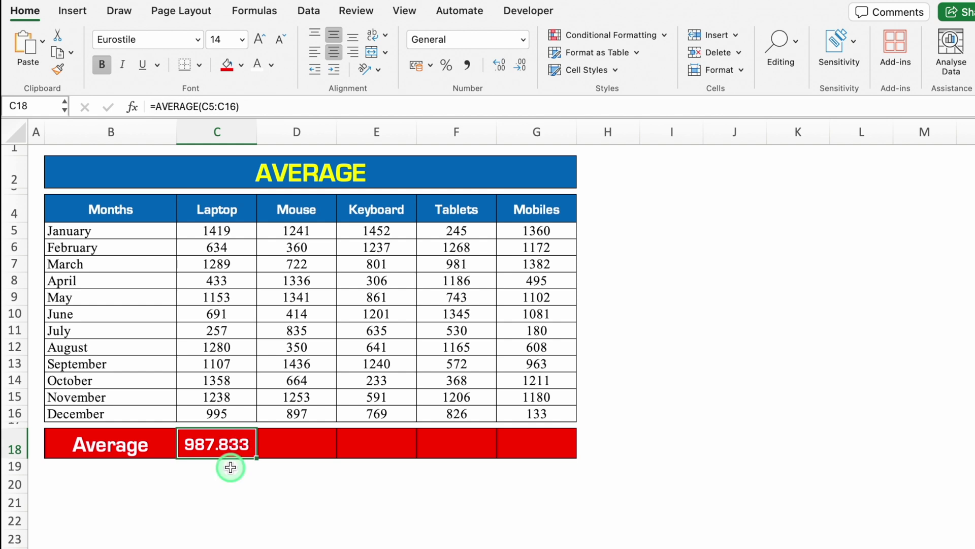
Step: Reduce the Laptop average in C18 to zero decimal places and fill the formula across to G18
click(521, 71)
click(521, 70)
click(520, 70)
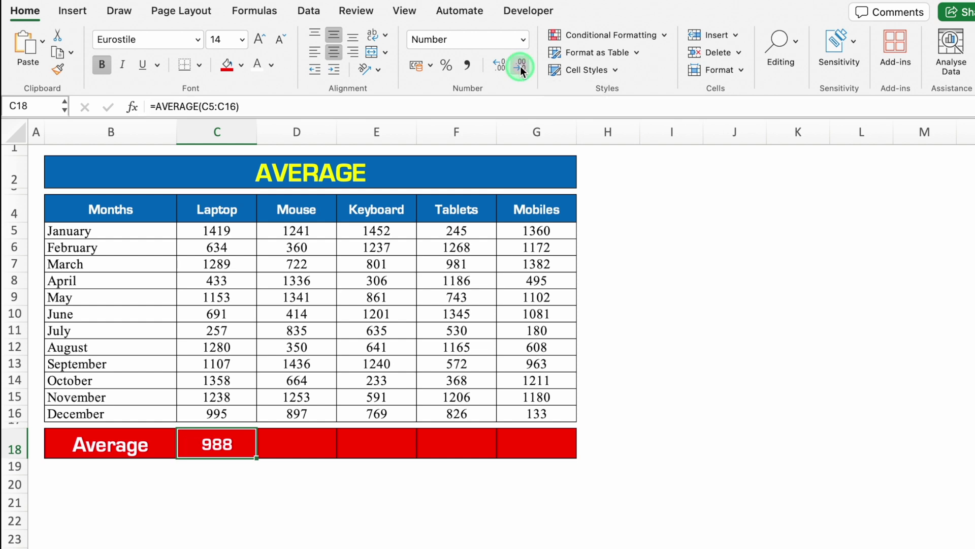
drag(256, 457, 542, 457)
click(650, 385)
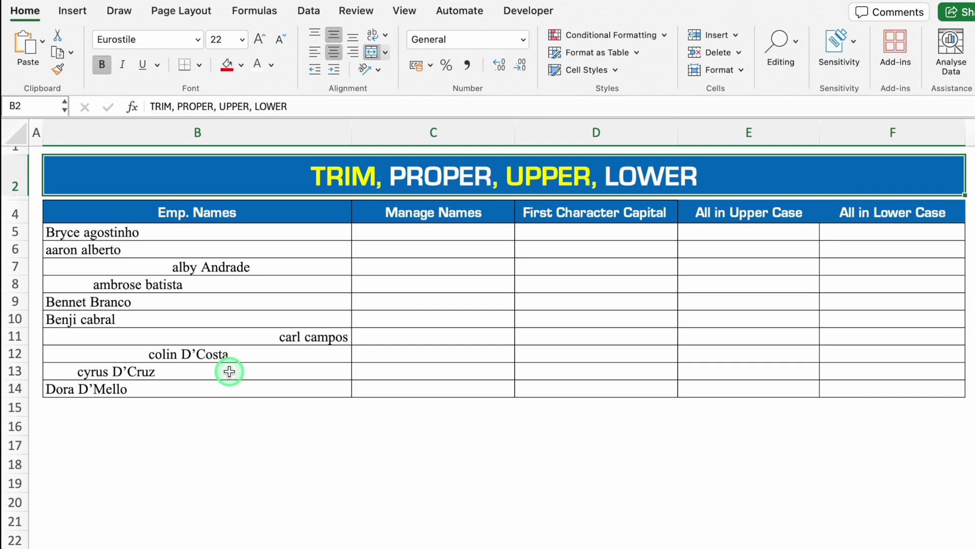
Step: On the TRIM, PROPER, UPPER, LOWER sheet, remove extra spaces from the names by entering =TRIM(B5) in C5 and filling it down to C14
click(374, 233)
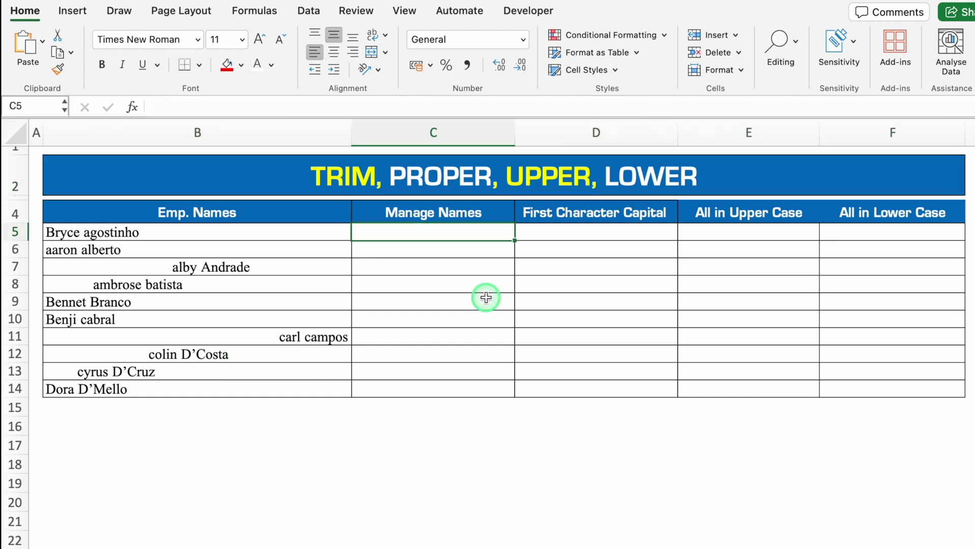
text(=tri)
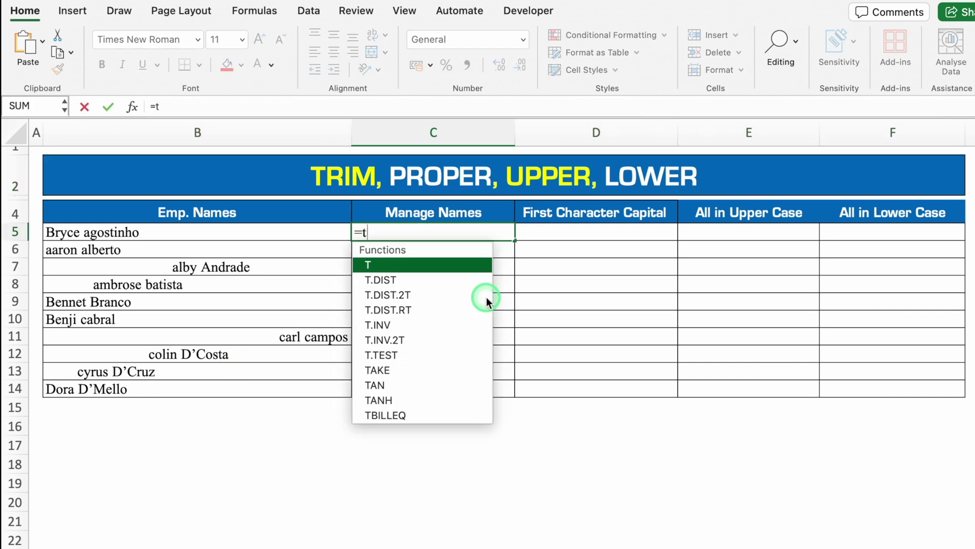
double_click(404, 264)
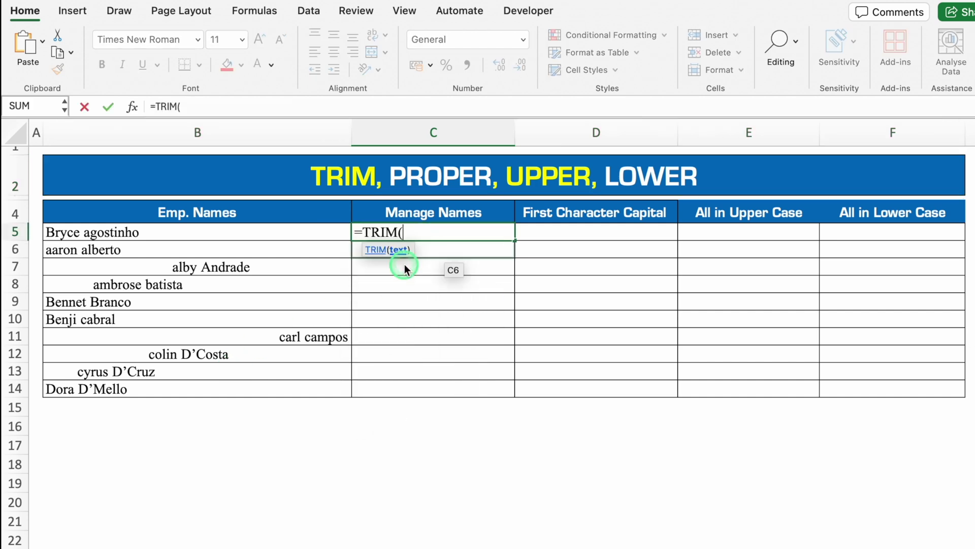
click(310, 234)
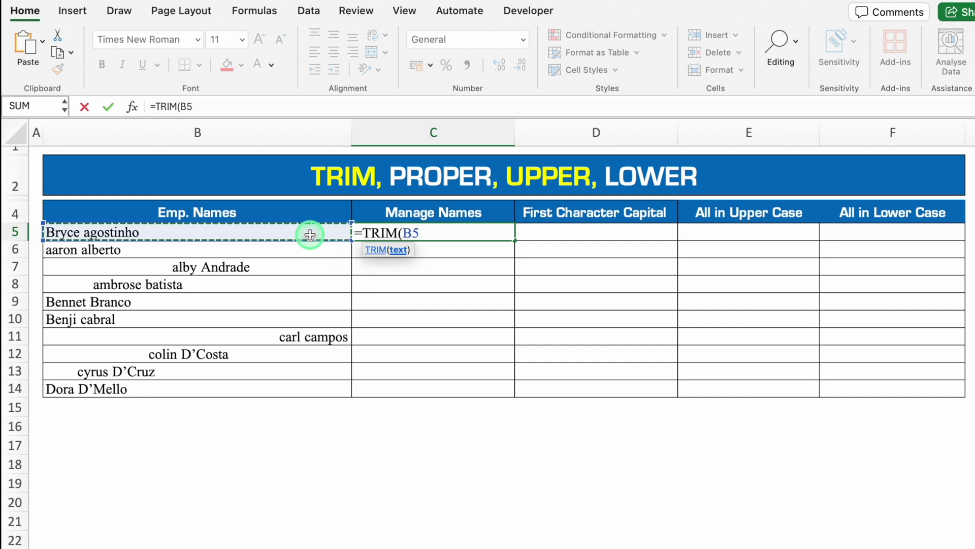
text())
key(Return)
click(508, 235)
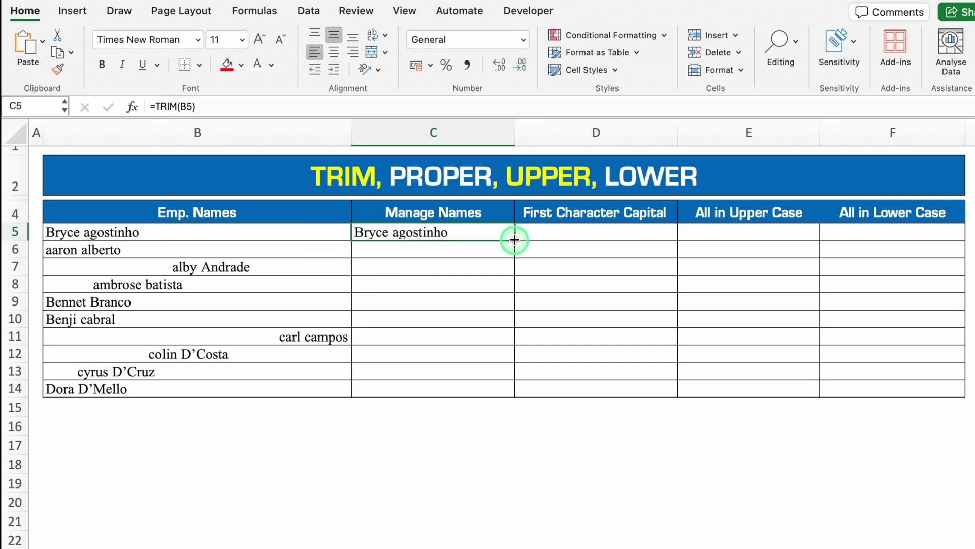
drag(514, 240, 514, 394)
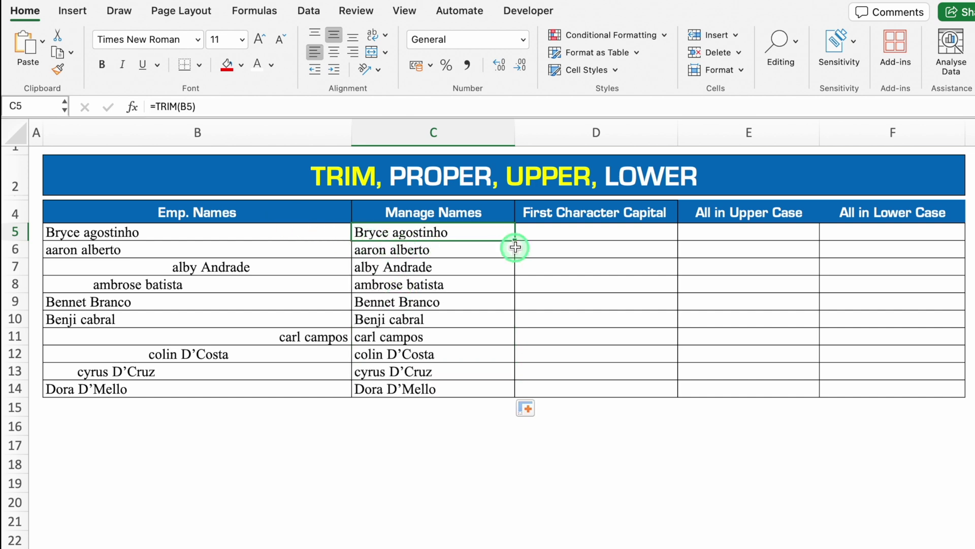
Step: Capitalize the first letters of the first trimmed name by entering =PROPER(C5) in D5
click(542, 233)
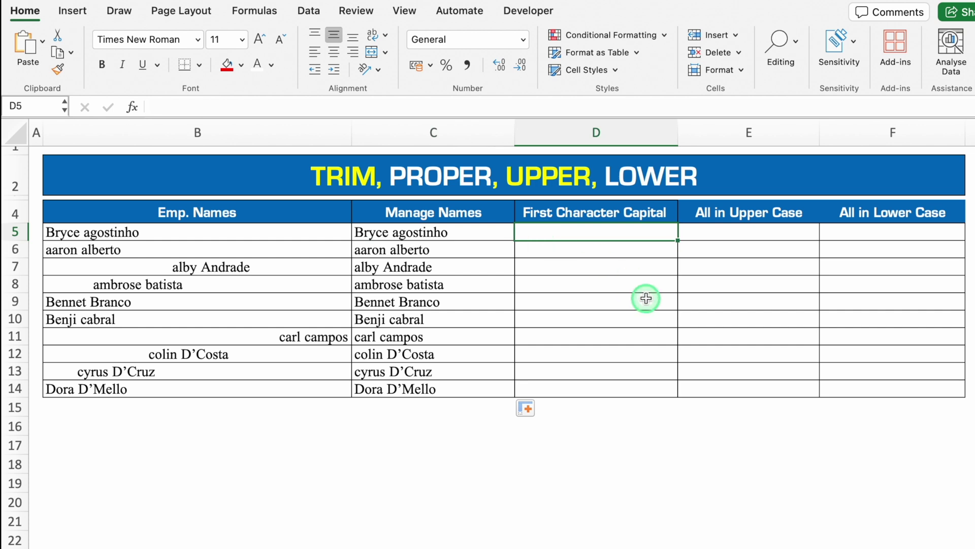
text(=prop)
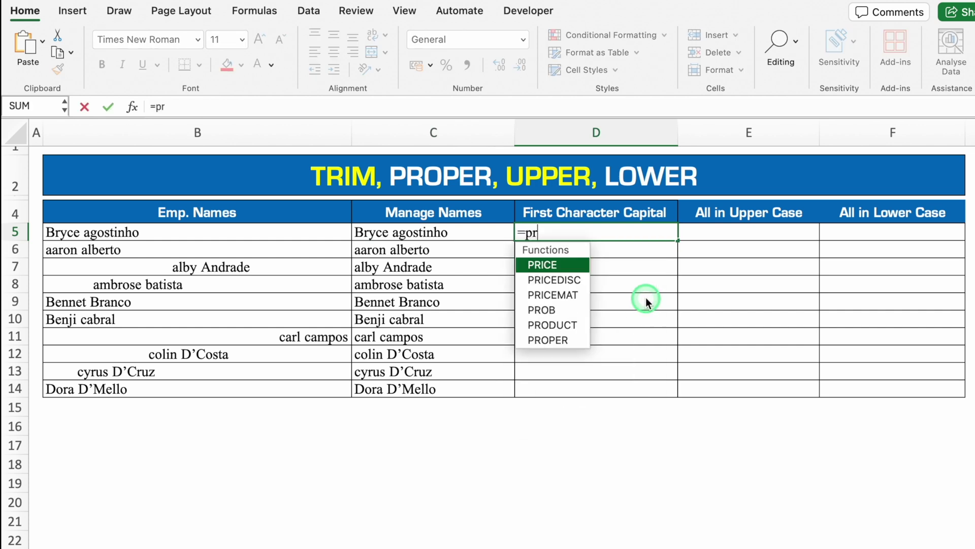
double_click(613, 264)
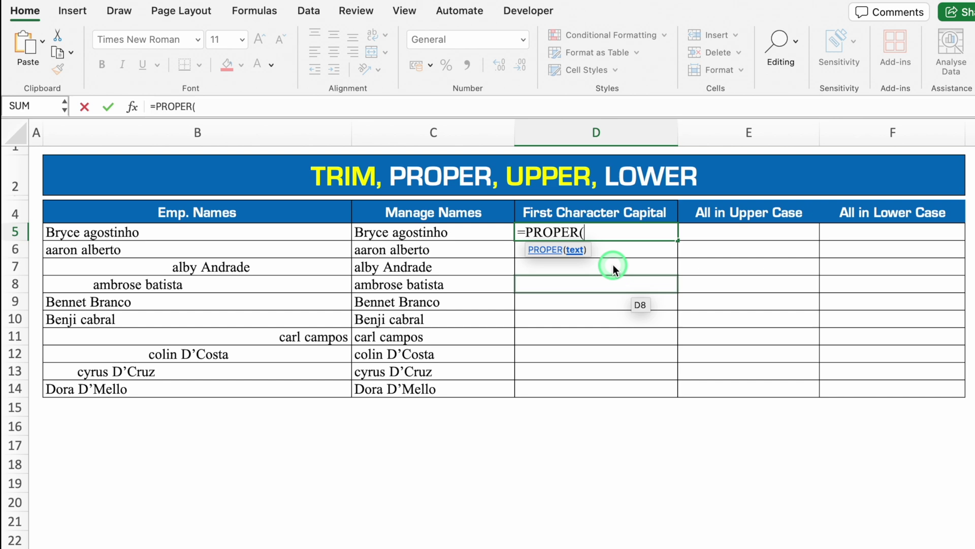
click(450, 226)
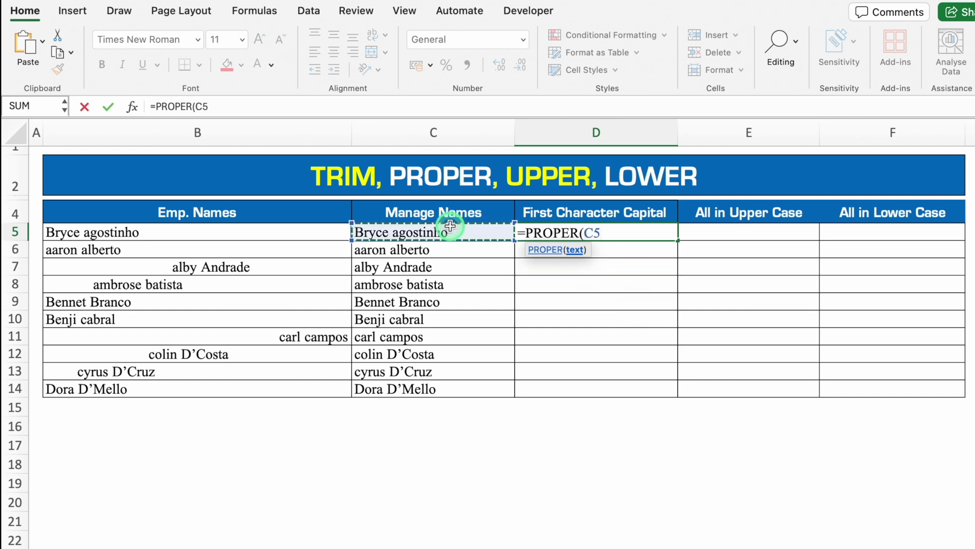
text())
key(Return)
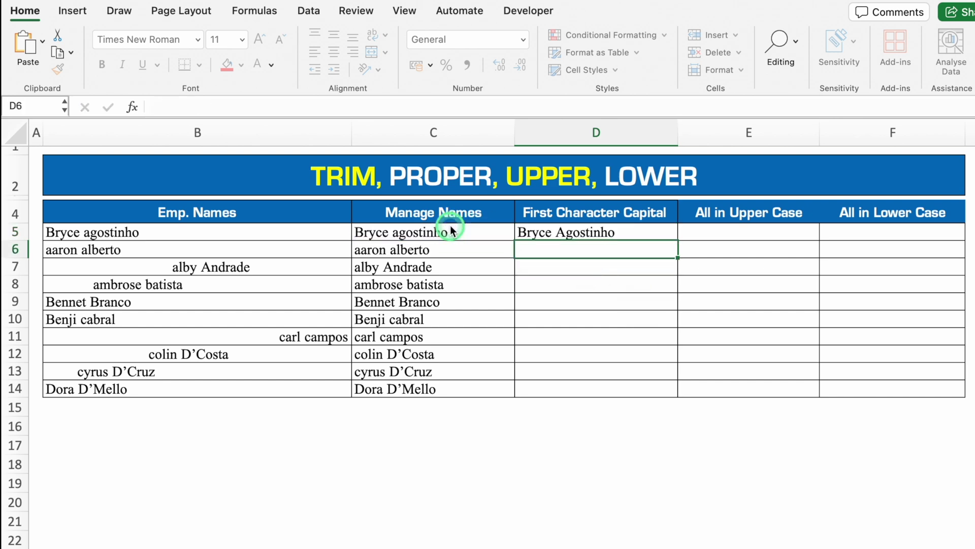
Step: Fill the PROPER formula from D5 down to D14
click(673, 235)
drag(678, 240, 680, 397)
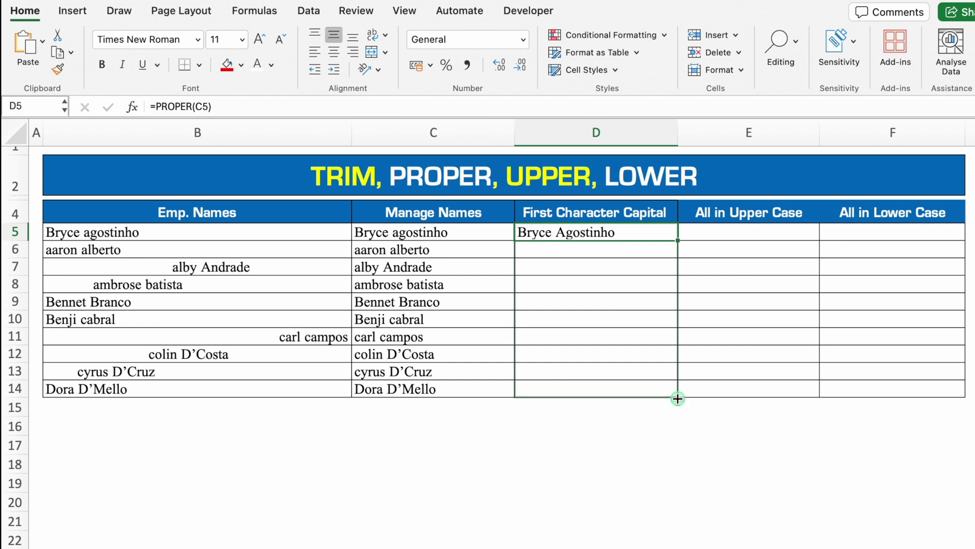
click(630, 426)
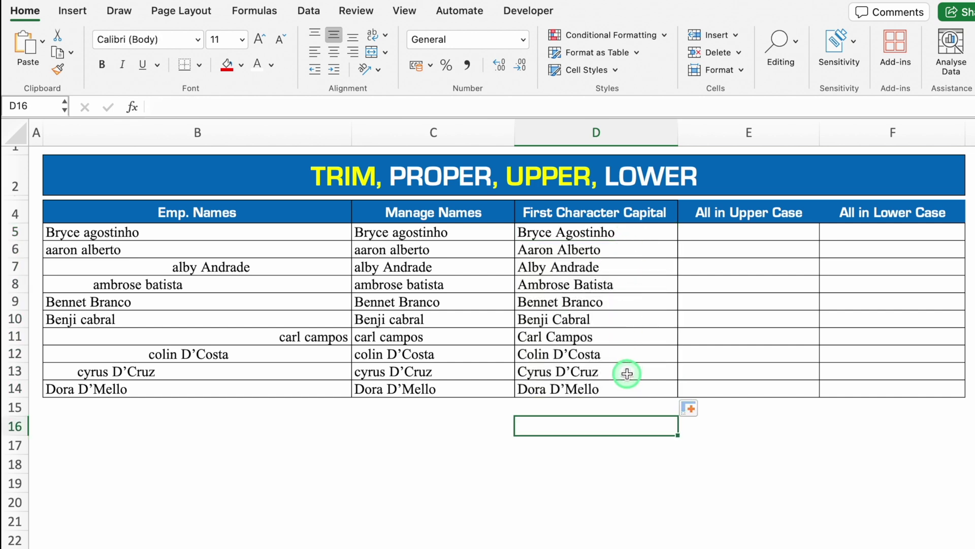
Step: Convert the names to upper case by entering =UPPER(D5) in E5 and filling it down to E14
click(715, 230)
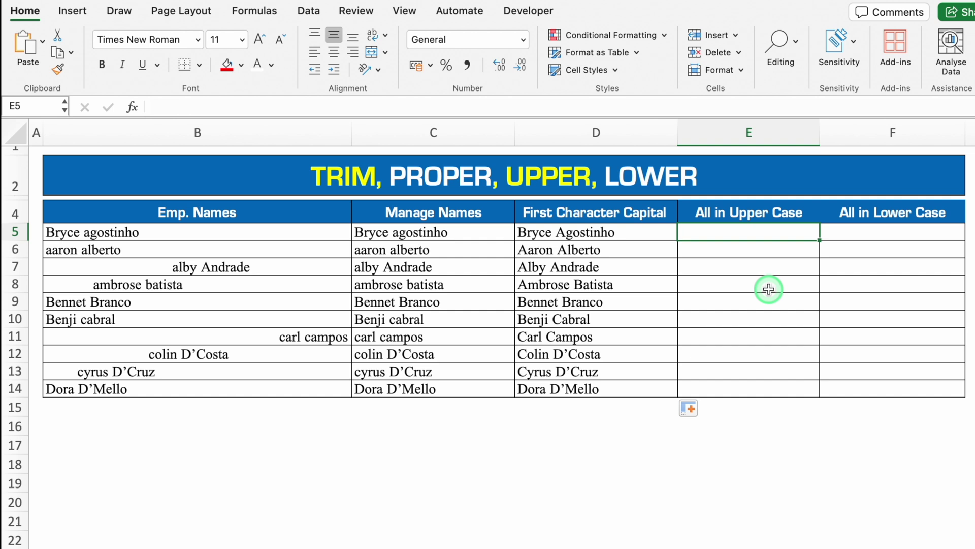
text(=up)
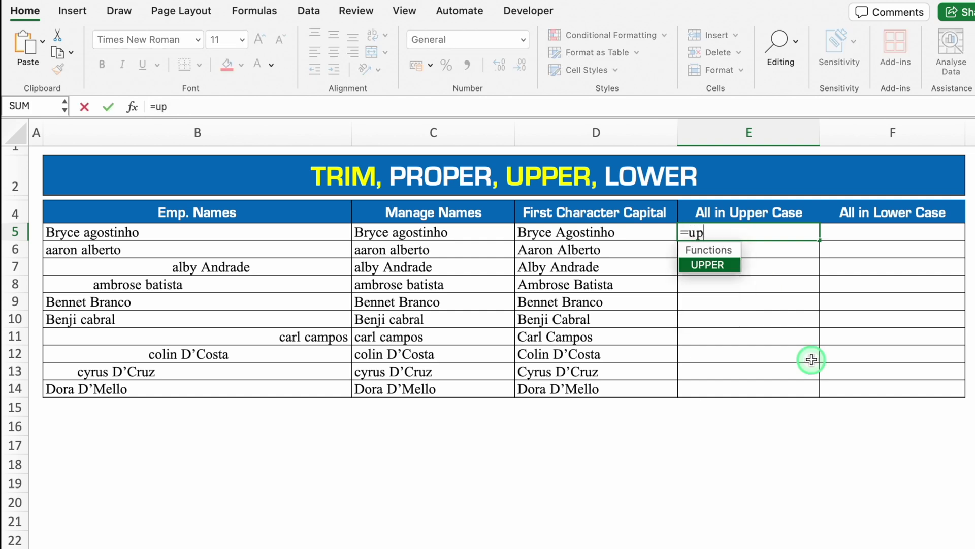
text(per)
double_click(710, 265)
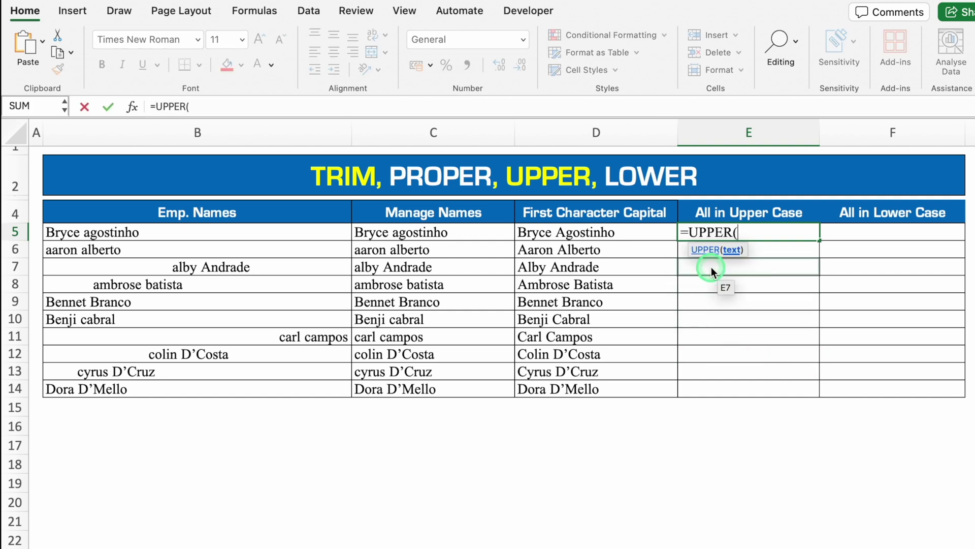
click(638, 237)
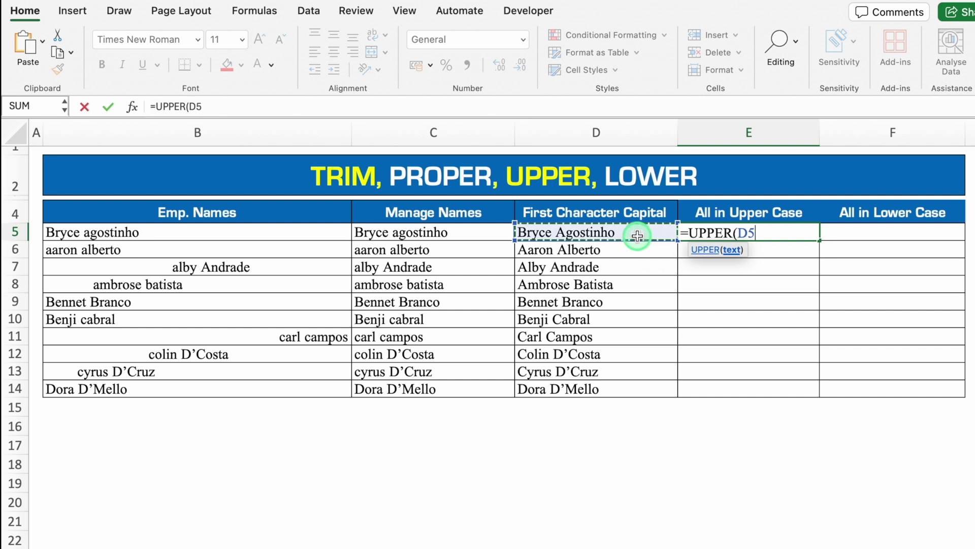
text())
key(Return)
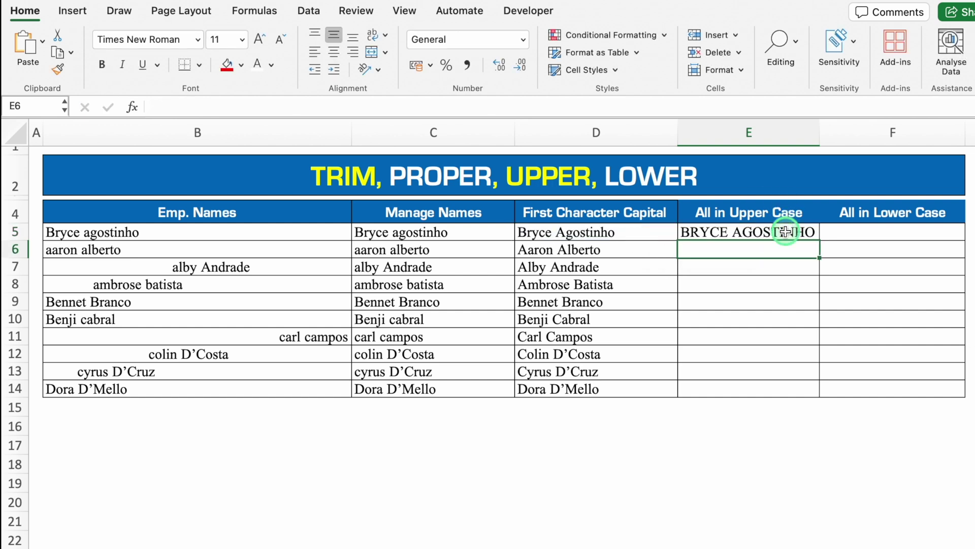
click(777, 232)
drag(821, 247, 824, 391)
Step: Convert the names to lower case by entering =LOWER(E5) in F5 and filling it down to F14
key(Right)
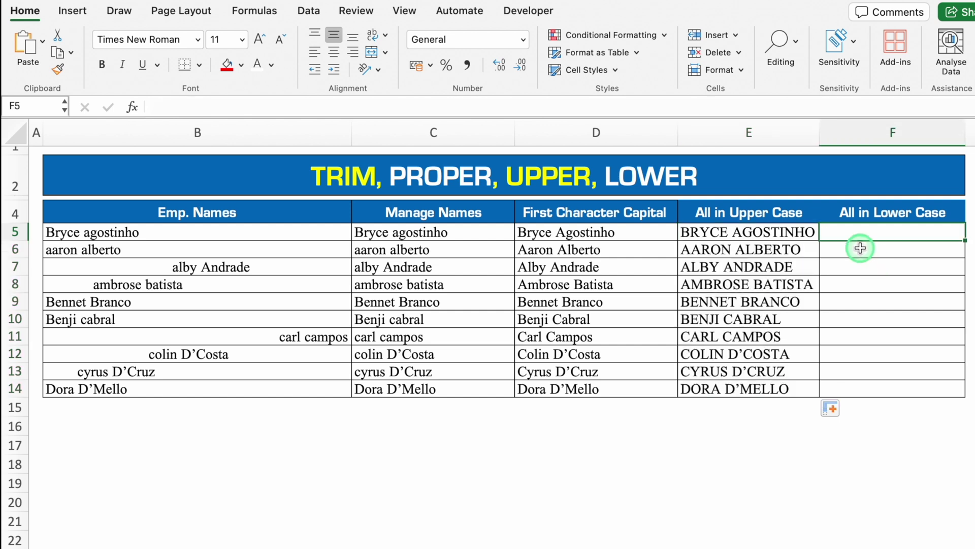
text(=)
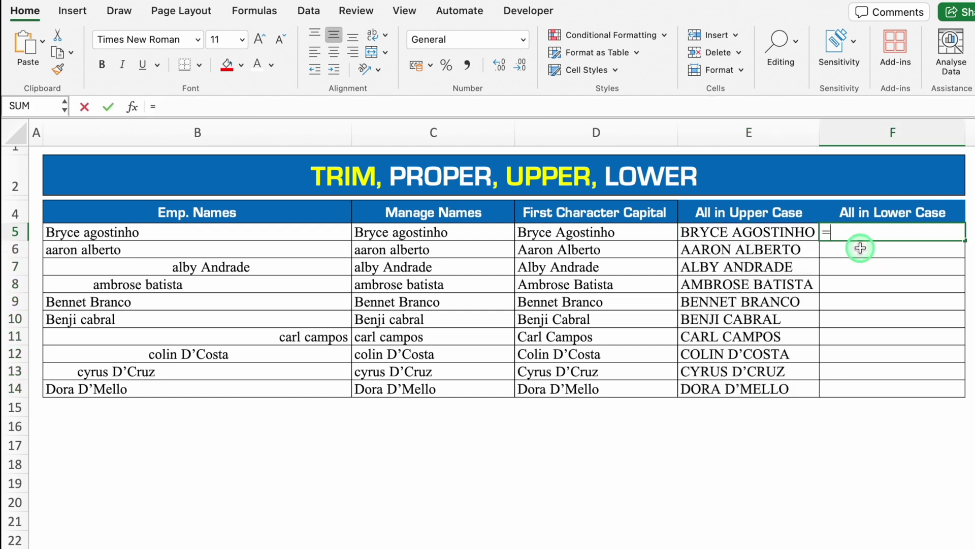
text(lower)
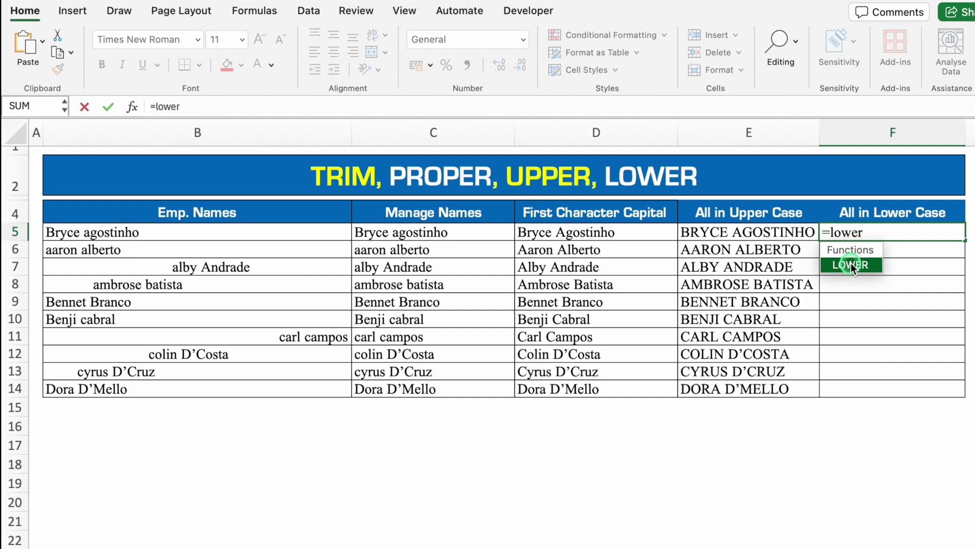
double_click(851, 263)
click(801, 233)
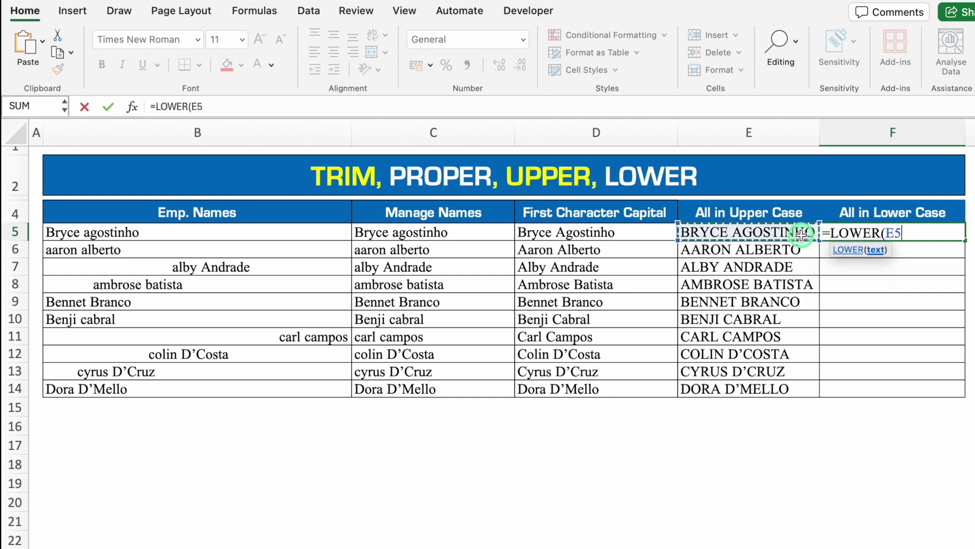
text())
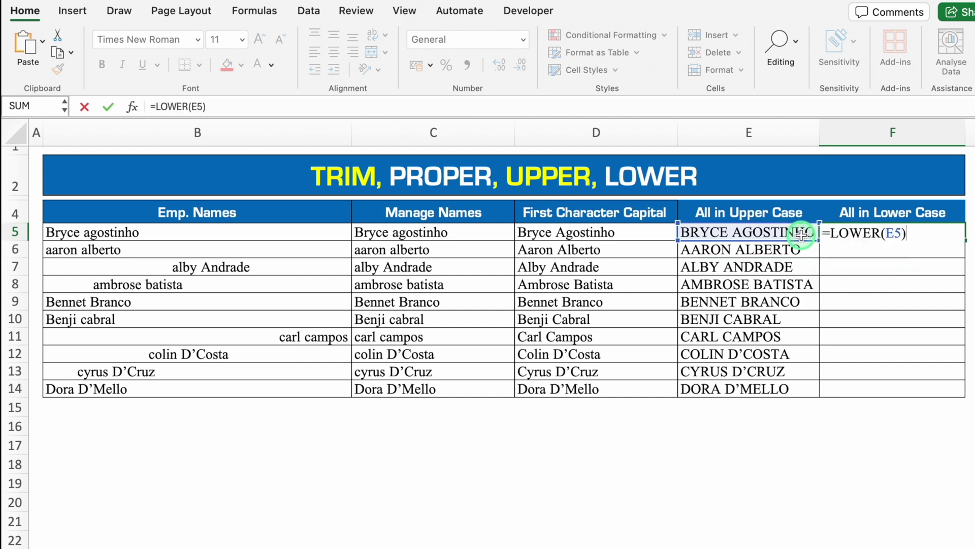
key(Return)
click(954, 234)
drag(965, 240, 963, 389)
click(919, 440)
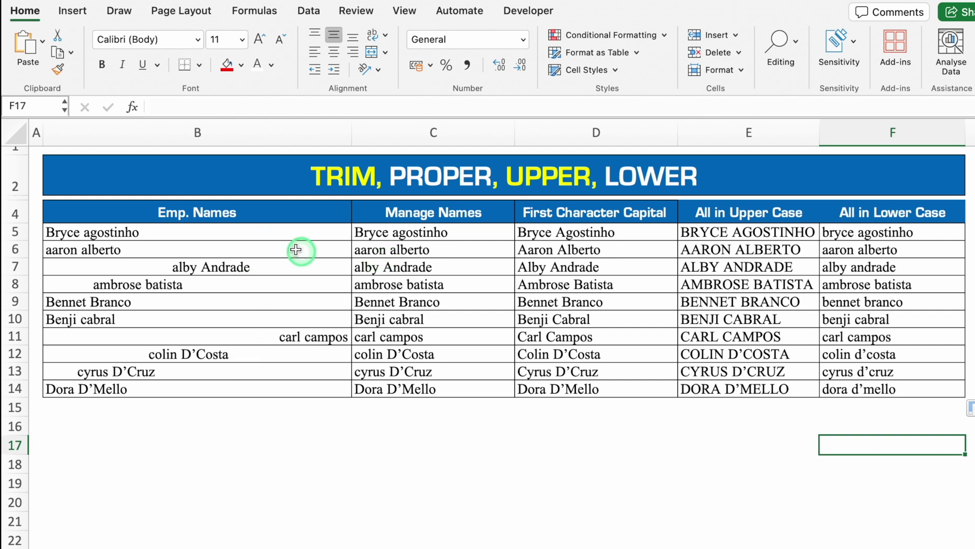
Step: Clear the original employee names in B5:B14 and undo the deletion
drag(279, 230, 286, 385)
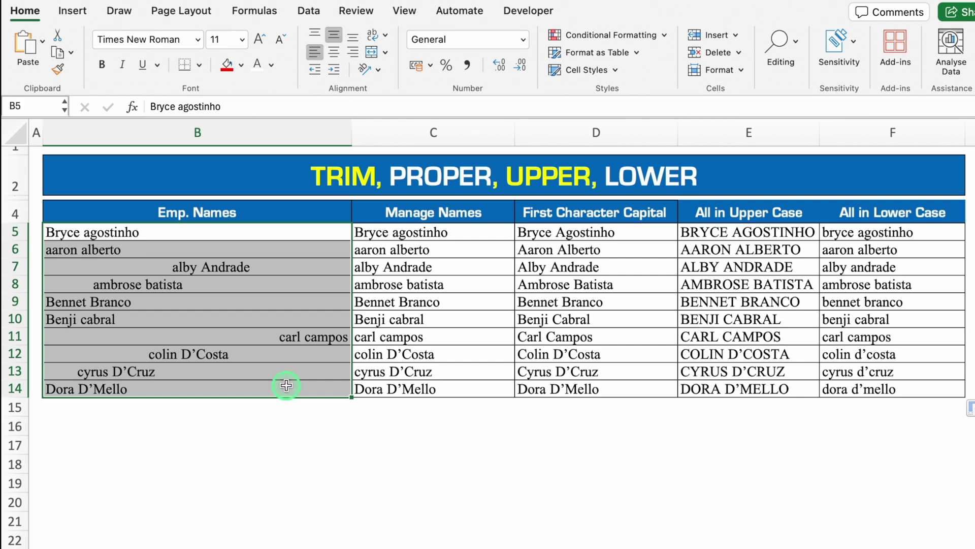
key(Delete)
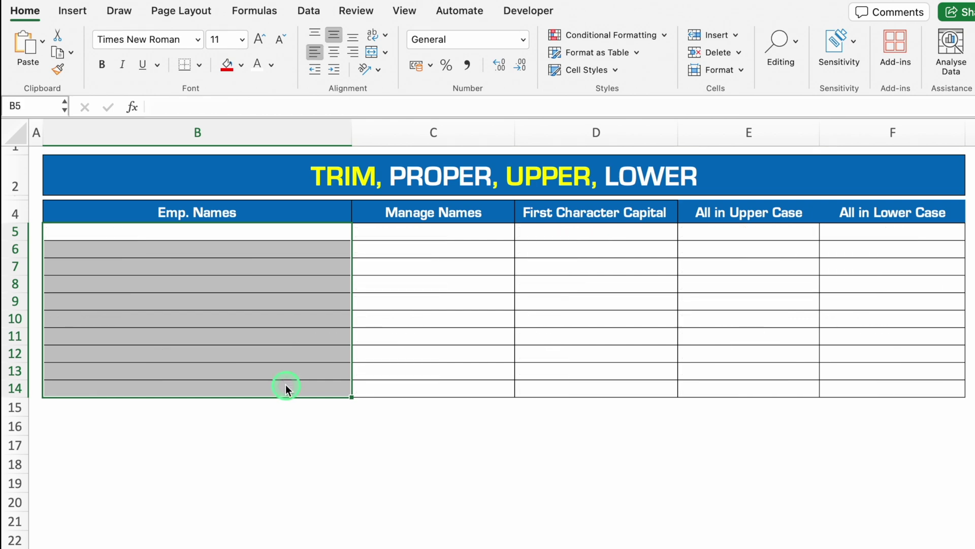
key(super+z)
Step: Copy the formula results in C5:F14 and paste them back in place from C5 with Paste Special
drag(386, 233, 928, 392)
key(super+c)
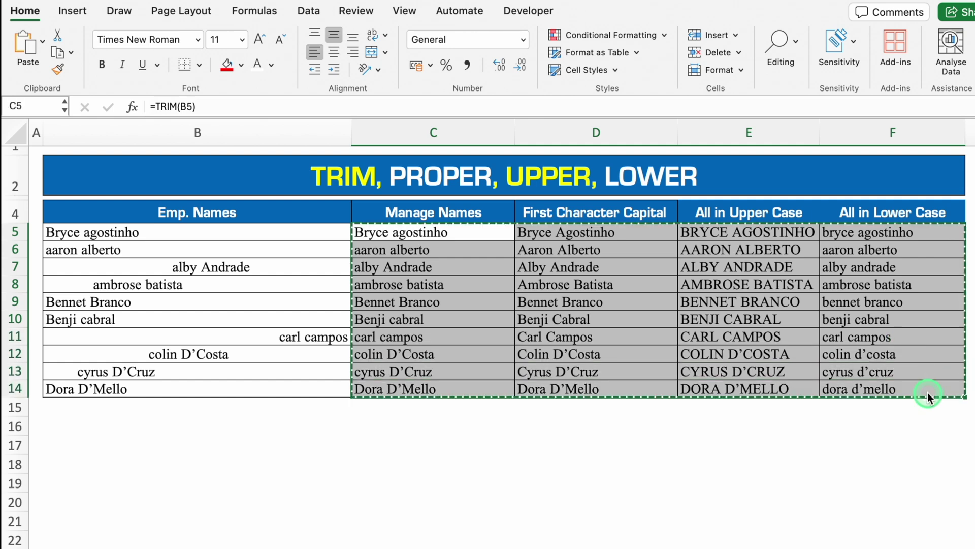
click(450, 232)
right_click(450, 232)
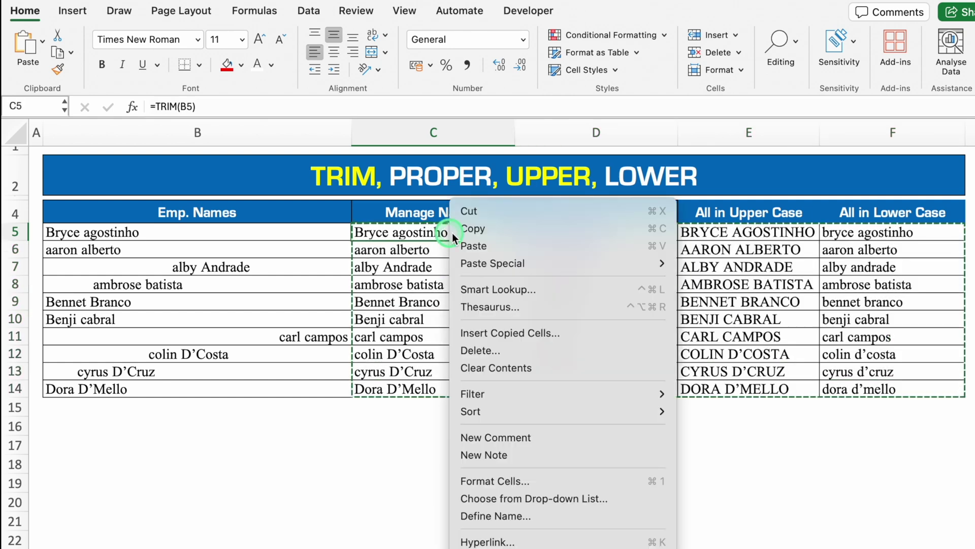
mouse_move(523, 264)
click(735, 403)
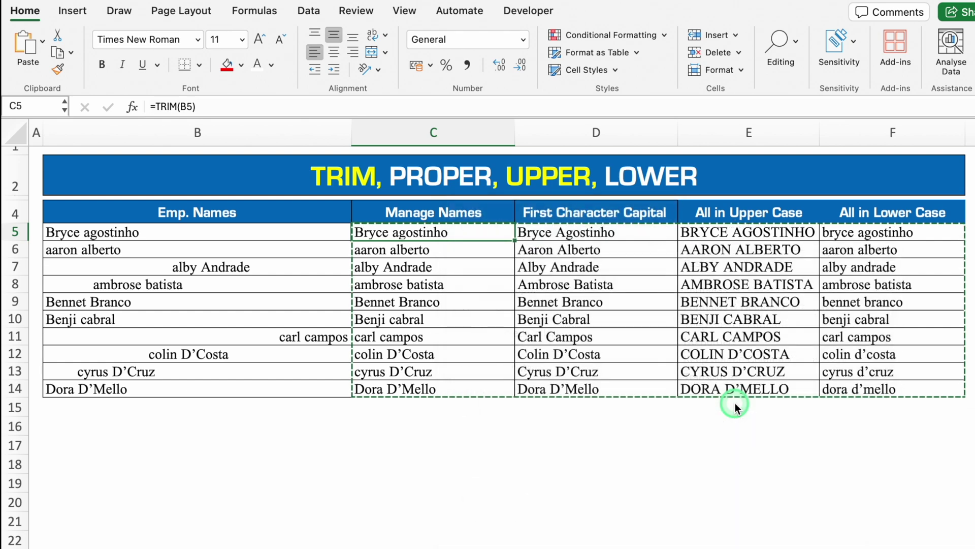
click(604, 462)
drag(242, 233, 251, 385)
click(345, 431)
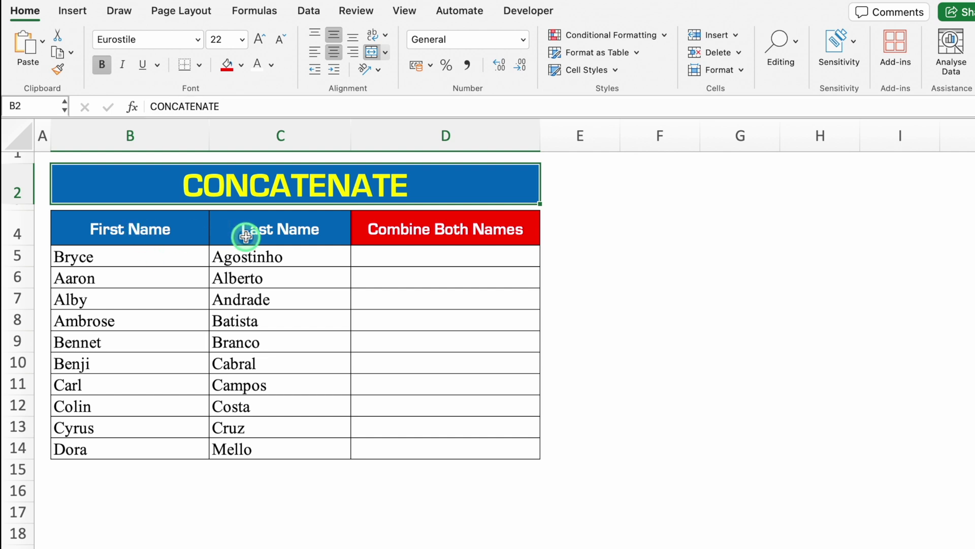
Step: On the CONCATENATE sheet, join the first and last name without a space by entering =CONCATENATE(B5,C5) in D5
click(429, 257)
text(=)
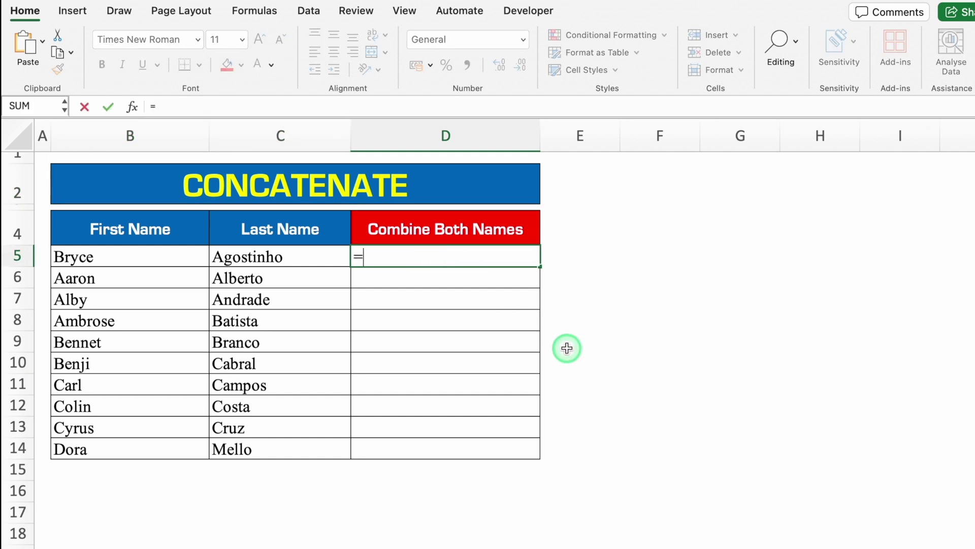
text(conca)
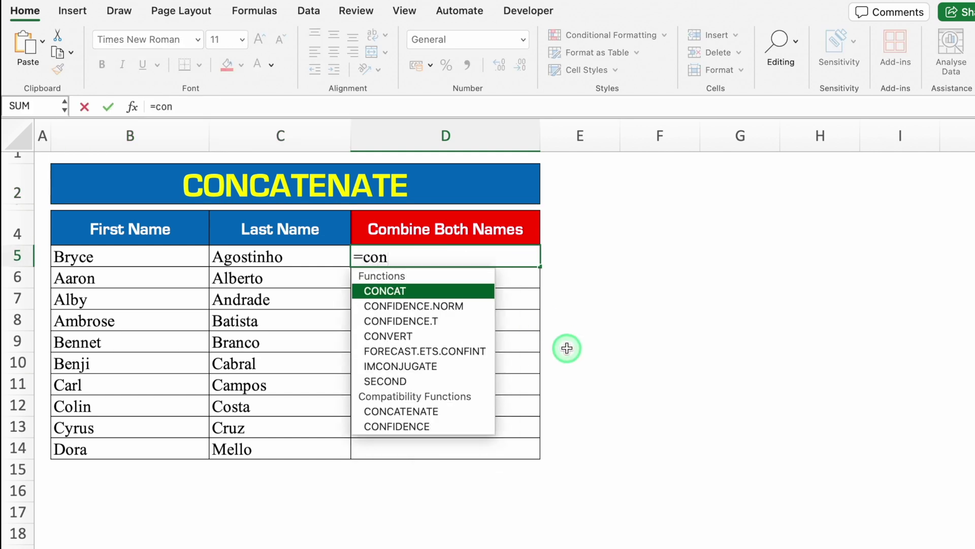
key(Down)
key(Tab)
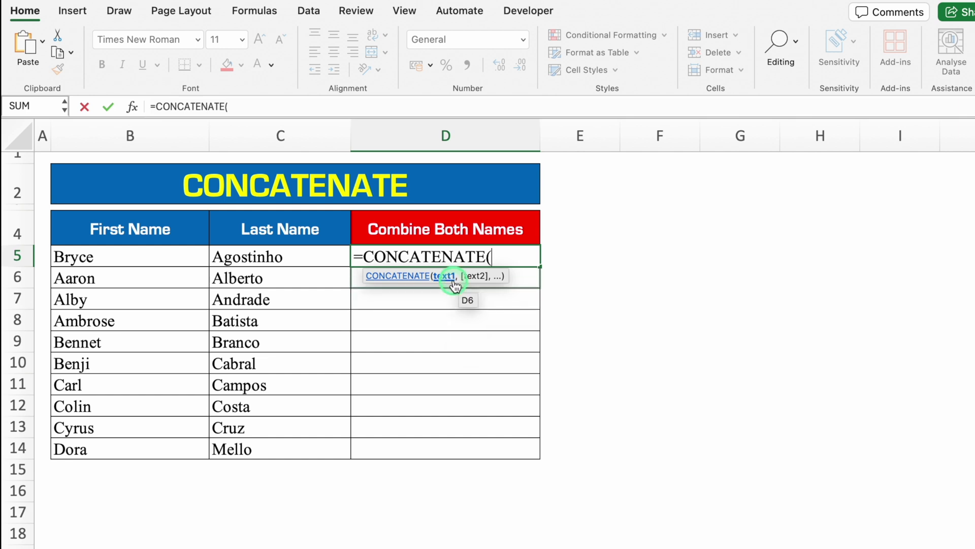
click(173, 258)
text(,)
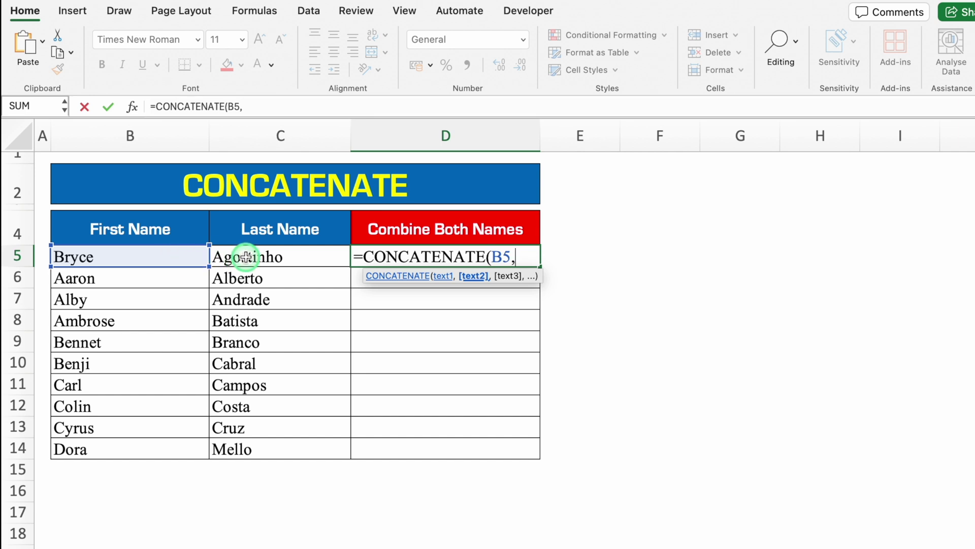
click(246, 257)
text())
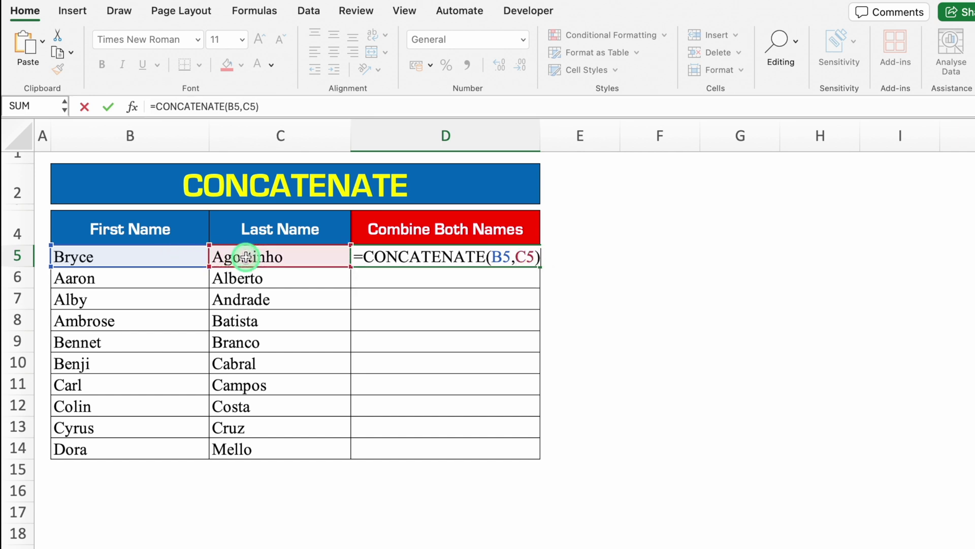
key(Return)
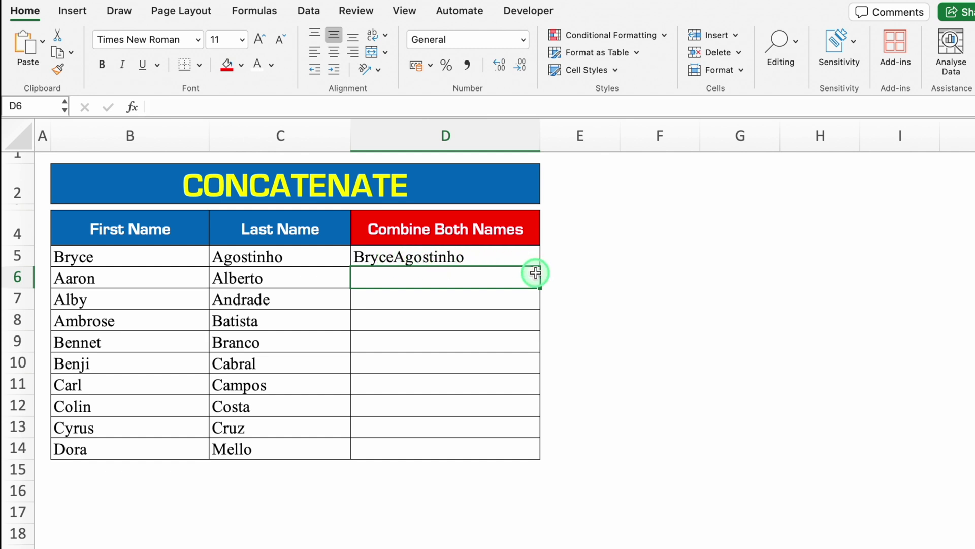
Step: Replace the formula in D5 with =CONCATENATE(B5," ",C5) to put a space between the first and last name
click(502, 256)
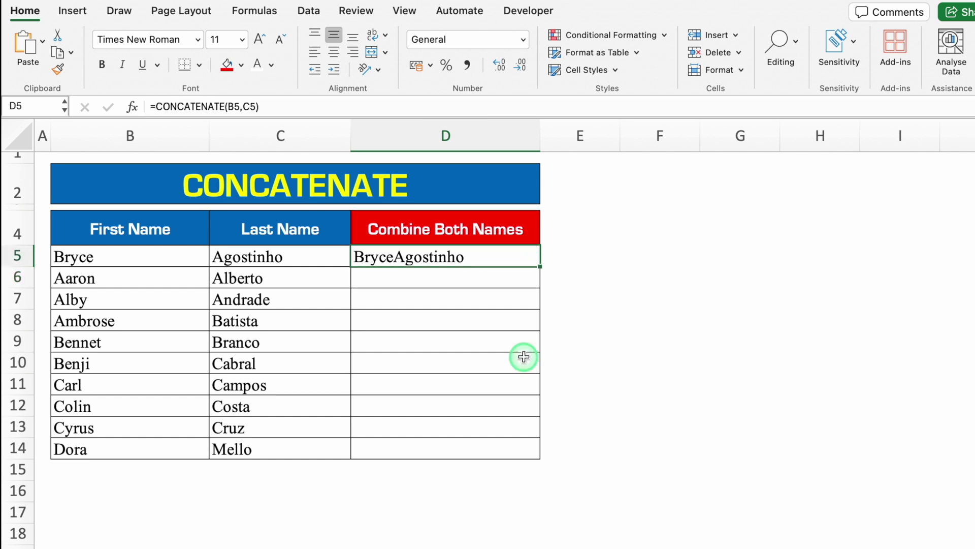
key(Delete)
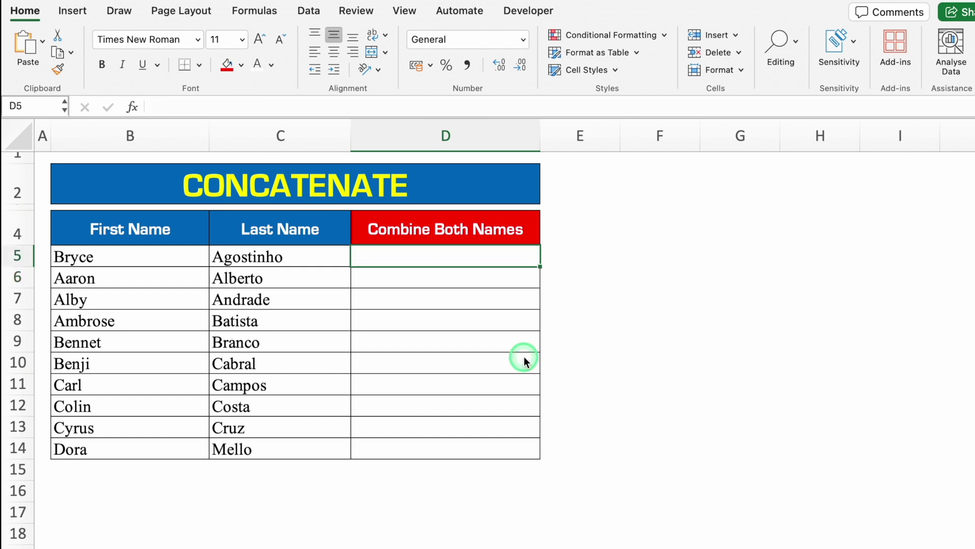
text(=)
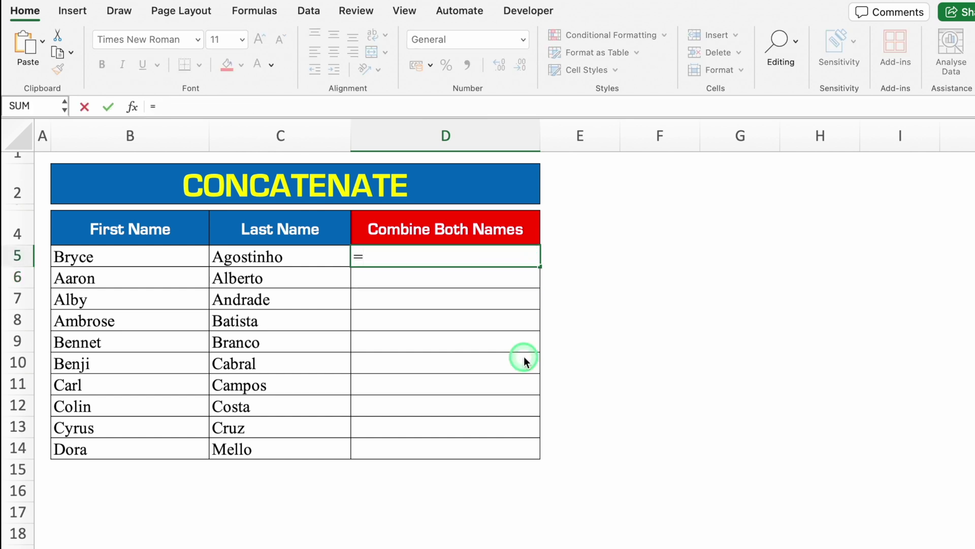
text(conca)
double_click(444, 317)
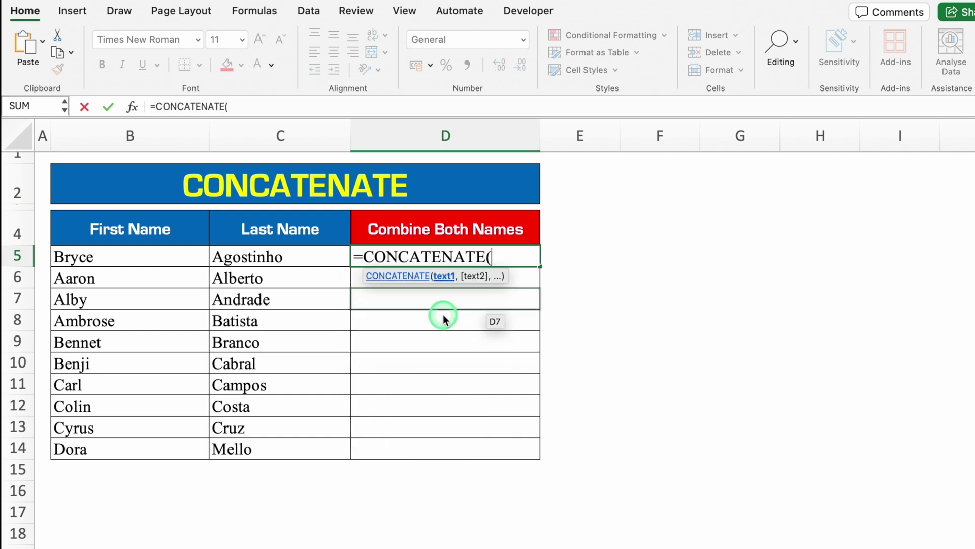
click(166, 257)
text(,)
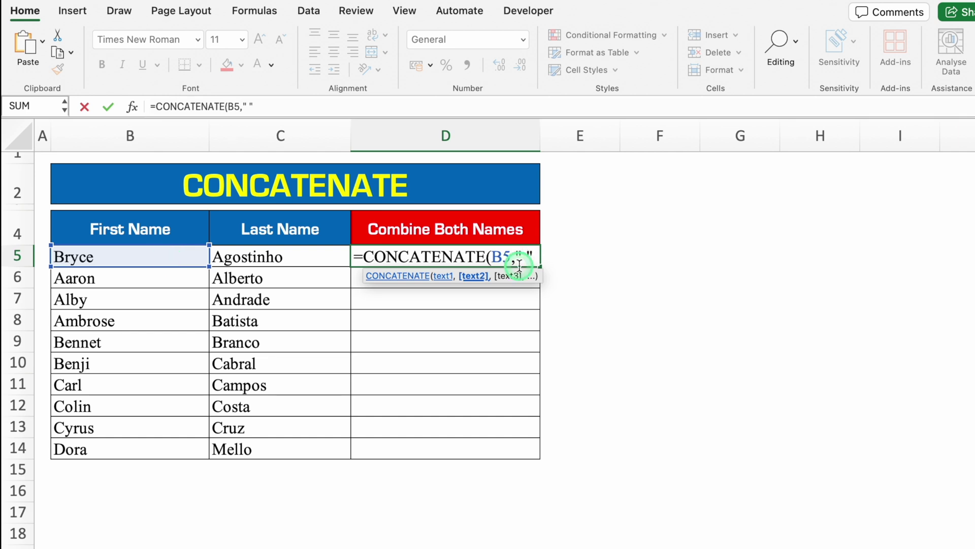
text(" ")
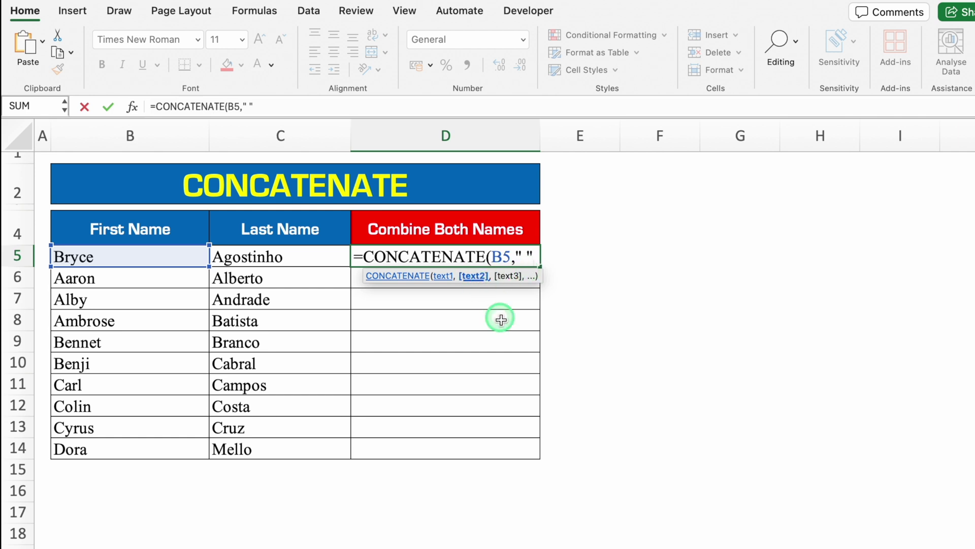
text(,)
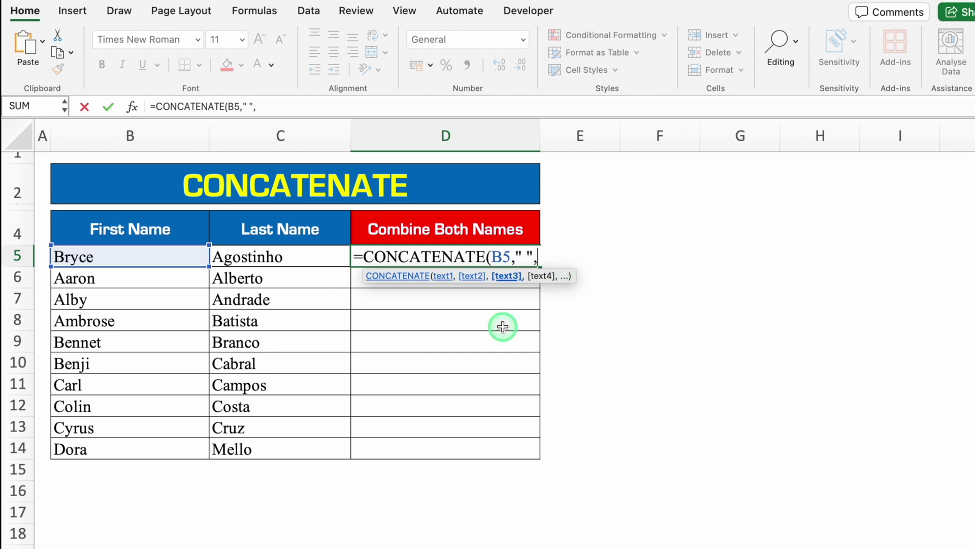
click(296, 255)
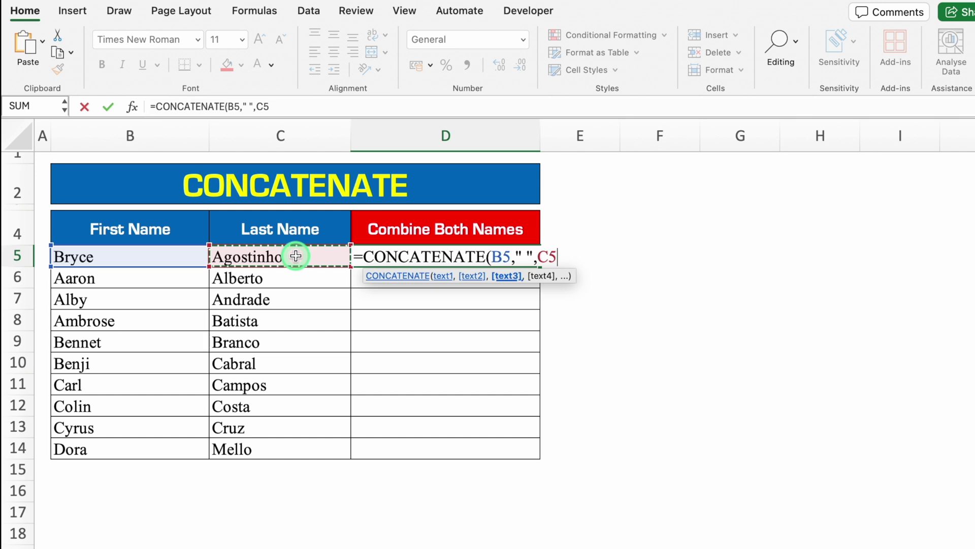
text())
key(Return)
Step: Fill the CONCATENATE formula from D5 down to D14
click(450, 257)
mouse_move(501, 260)
mouse_down()
mouse_move(487, 254)
mouse_move(493, 444)
mouse_up()
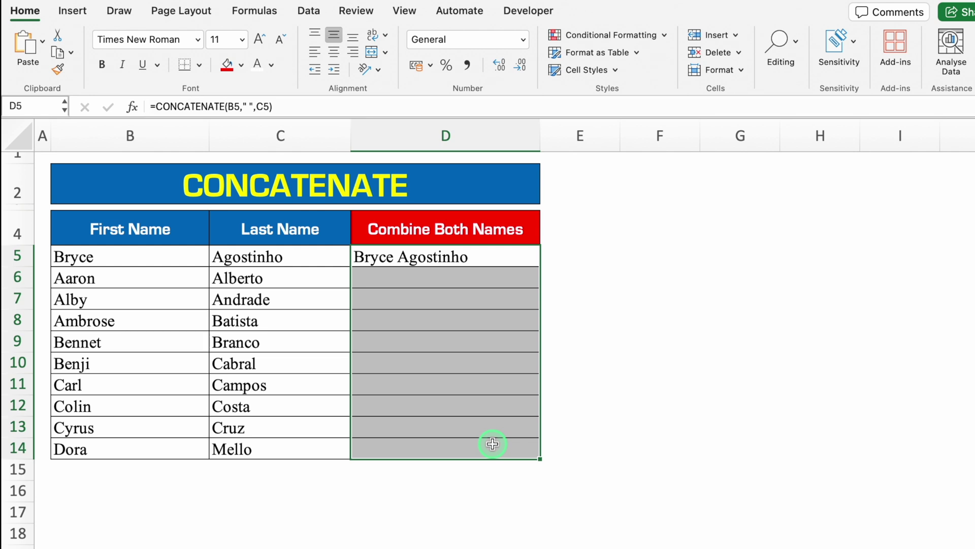
key(ctrl+d)
click(593, 257)
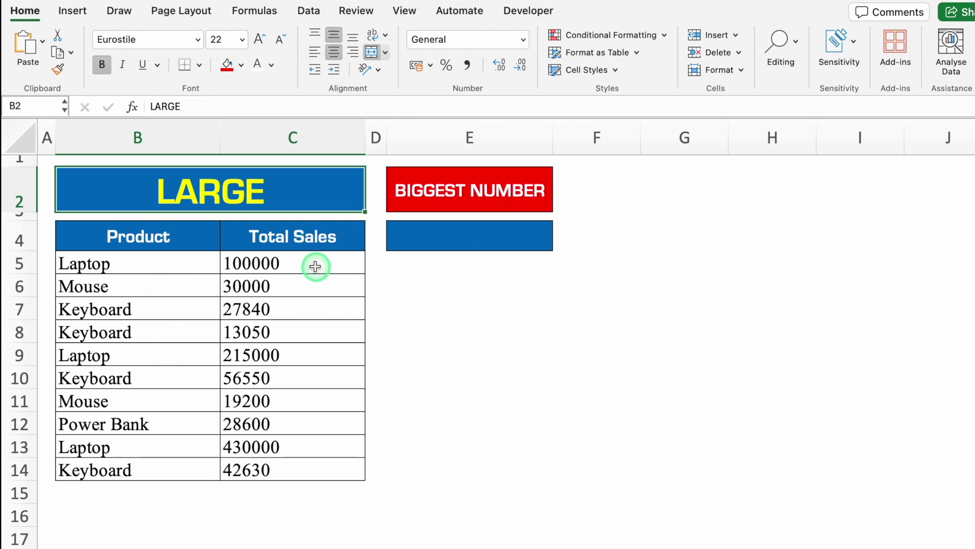
Step: On the LARGE sheet, find the biggest total sales value by entering =LARGE(C5:C14,1) in E4
click(460, 236)
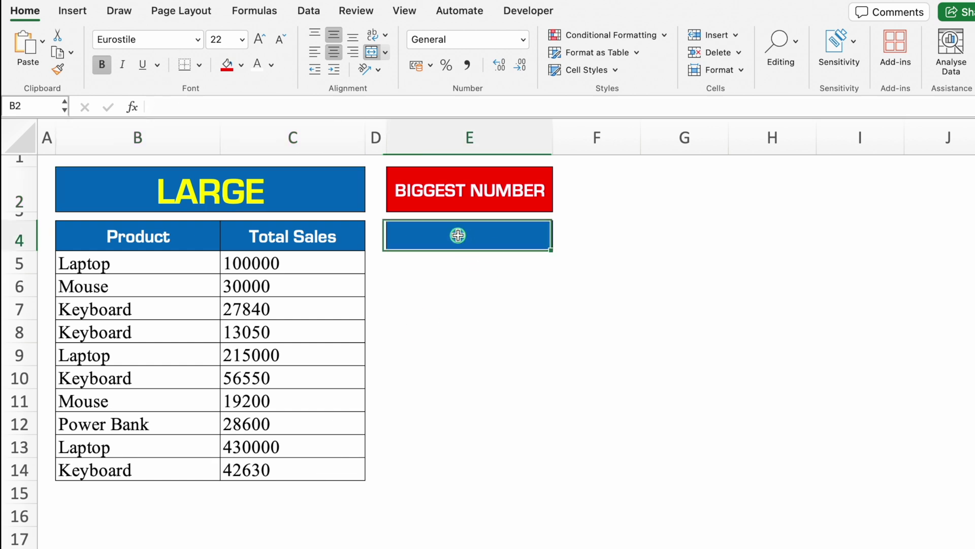
text(=)
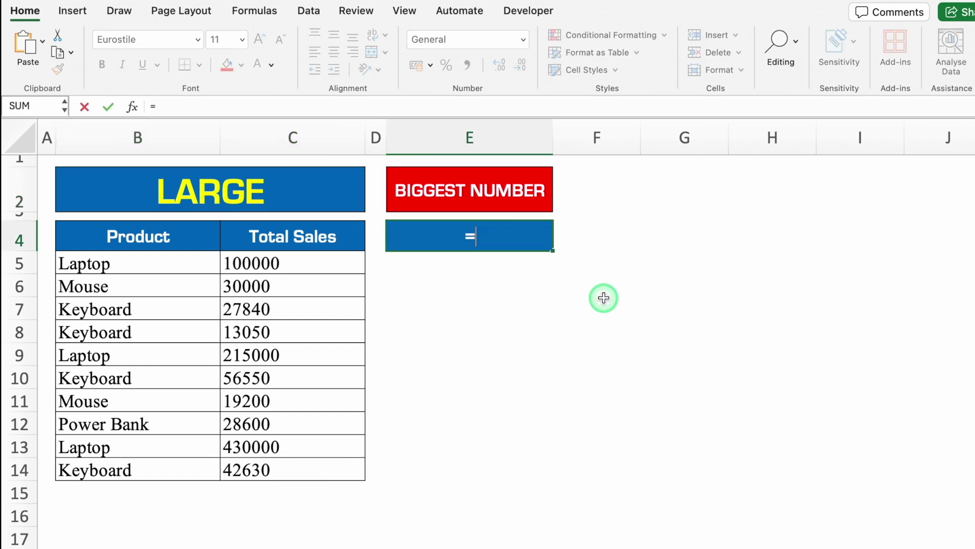
text(large)
double_click(426, 273)
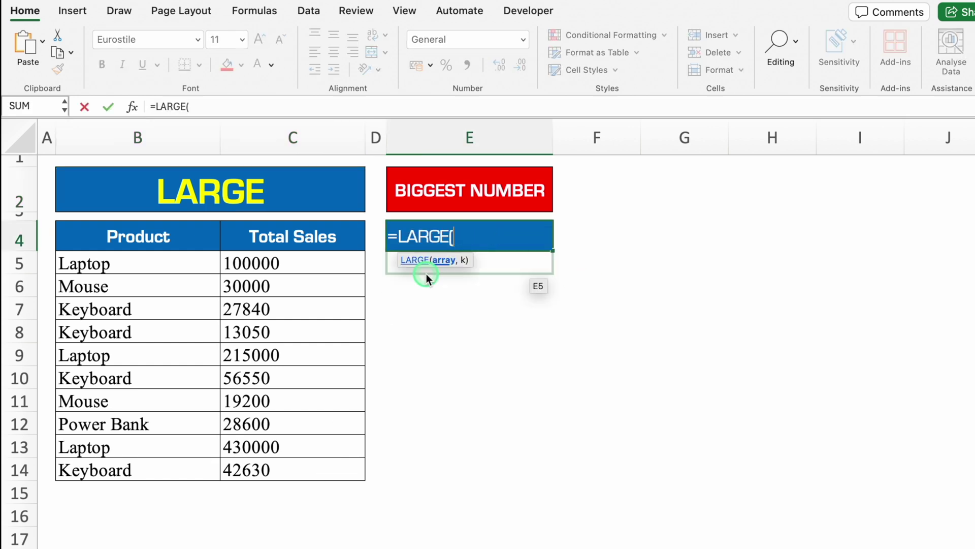
drag(325, 261, 318, 463)
text(,)
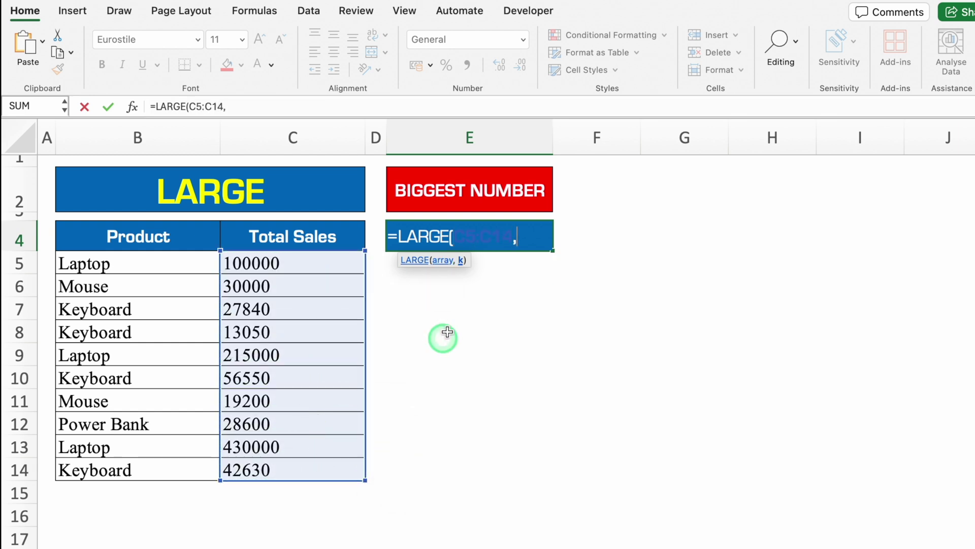
text(1)
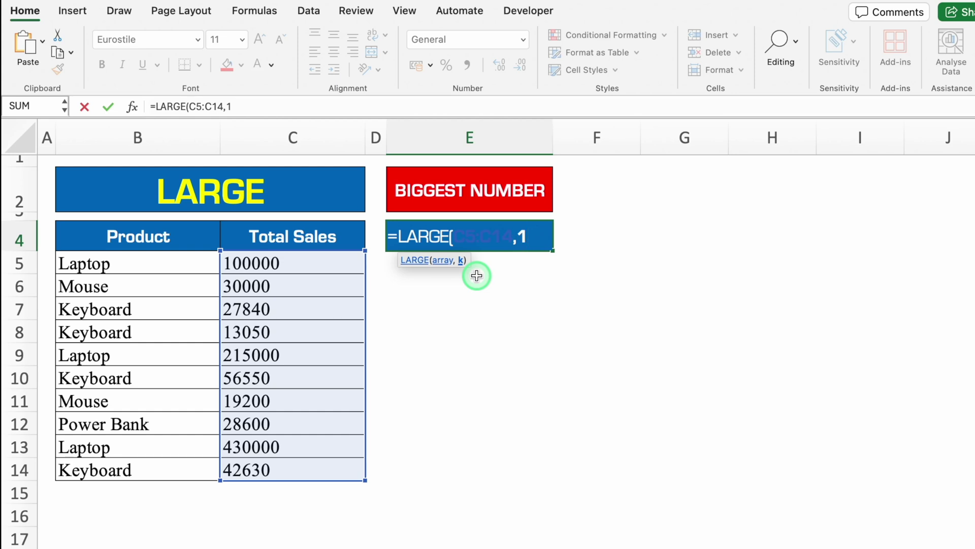
text())
key(Return)
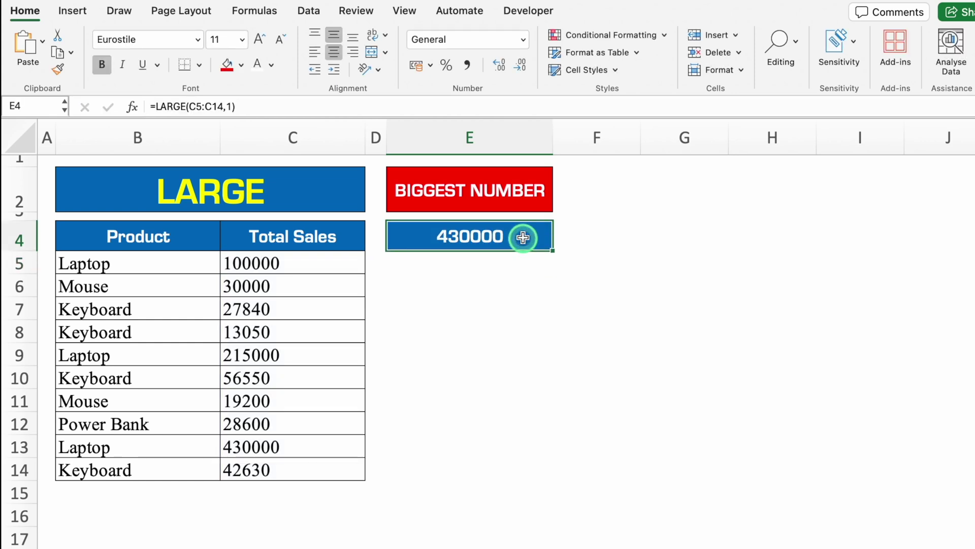
Step: Change the k argument of the LARGE formula in E4 to 2 to get the second-largest value
click(232, 106)
click(250, 150)
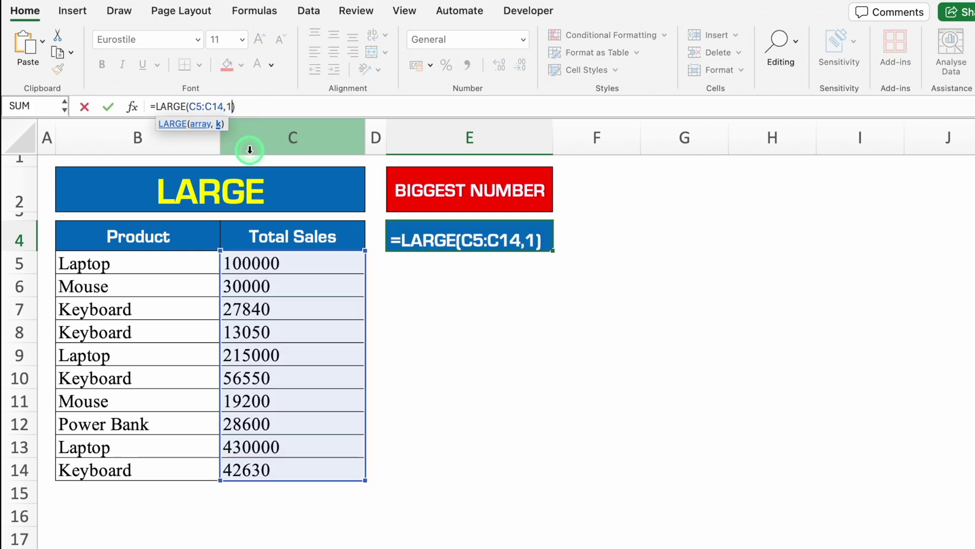
key(BackSpace)
text(2)
key(Return)
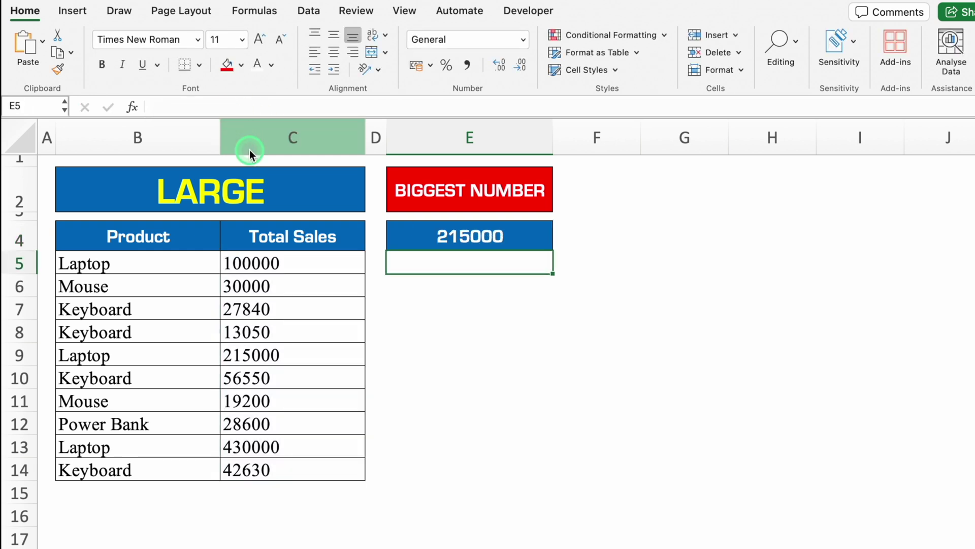
Step: Change the k argument of the LARGE formula in E4 to 3 to get the third-largest value
click(499, 235)
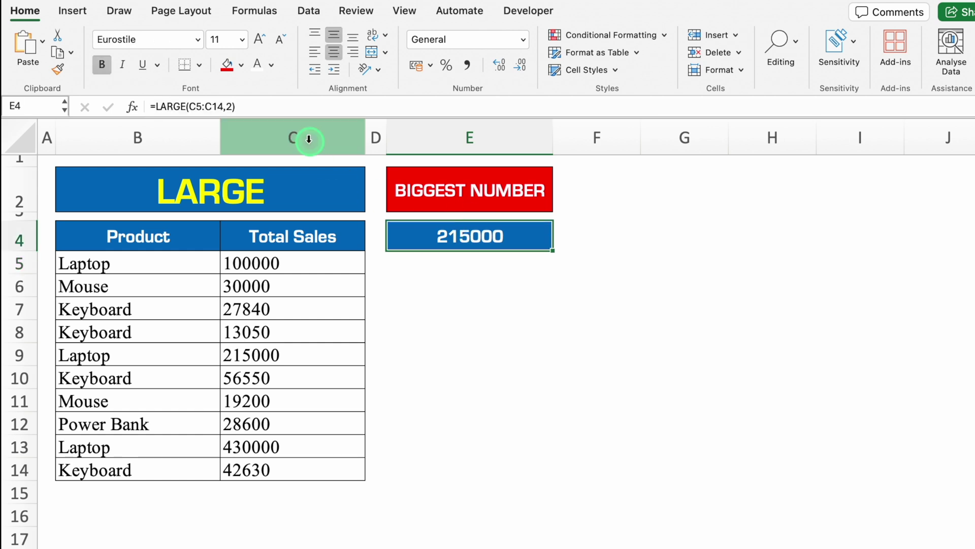
click(231, 107)
key(BackSpace)
text(3)
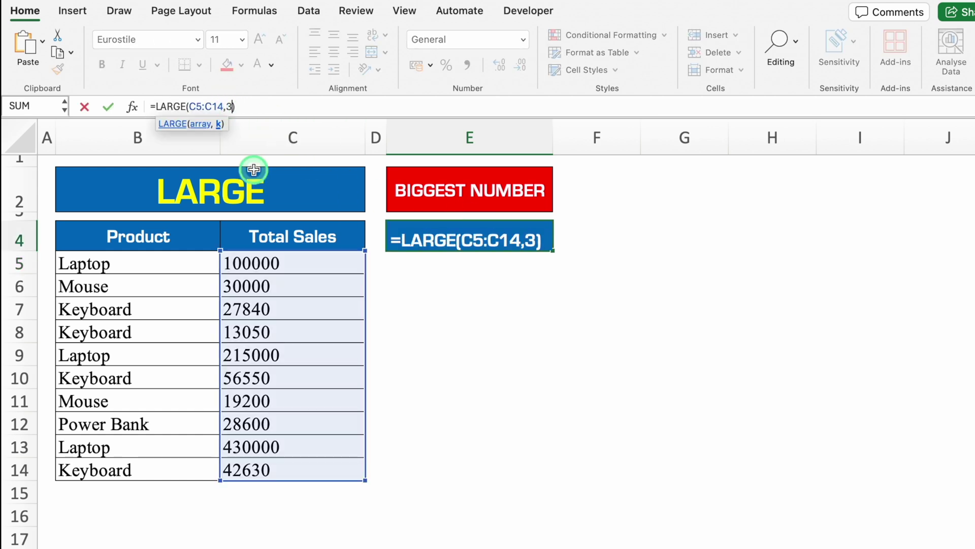
key(Return)
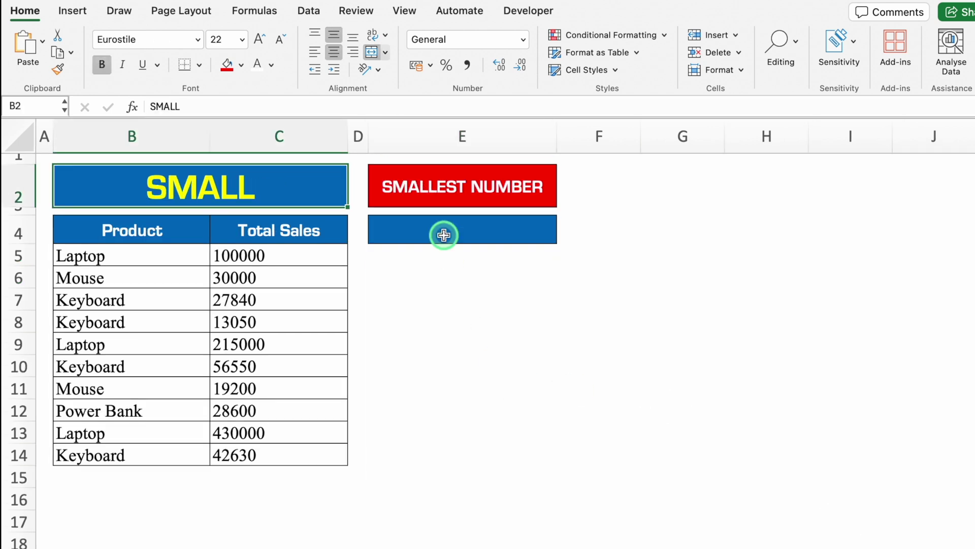
Step: On the SMALL sheet, find the smallest total sales value by entering =SMALL(C5:C14,1) in E4
click(437, 227)
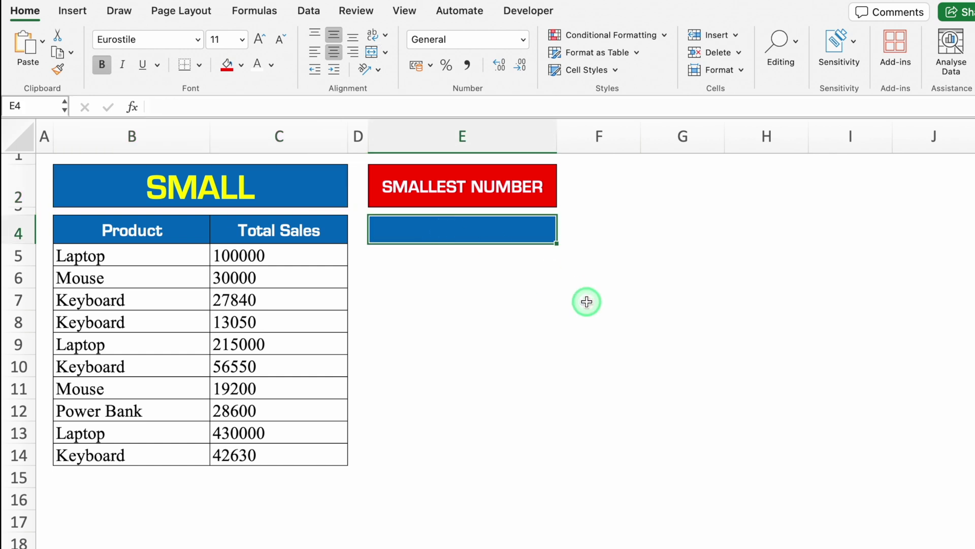
text(=small)
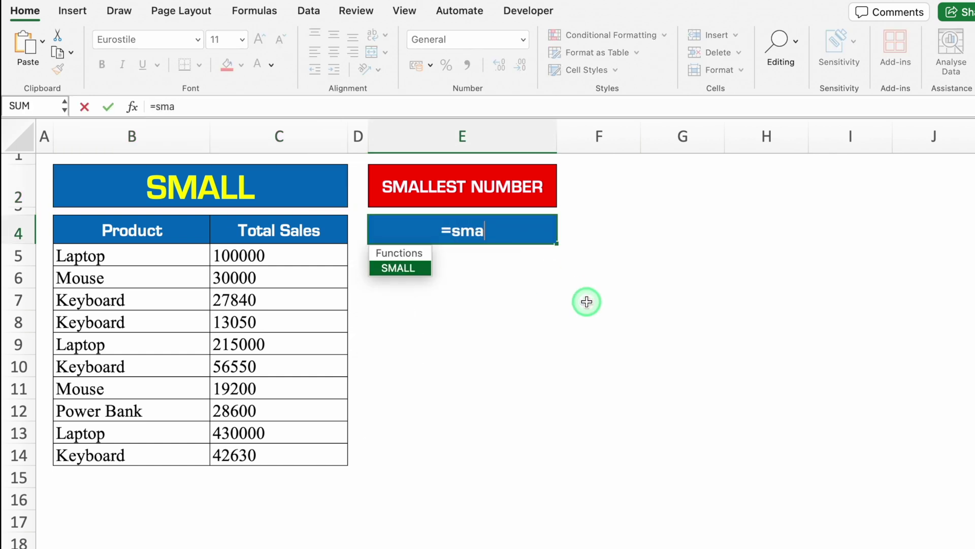
double_click(414, 272)
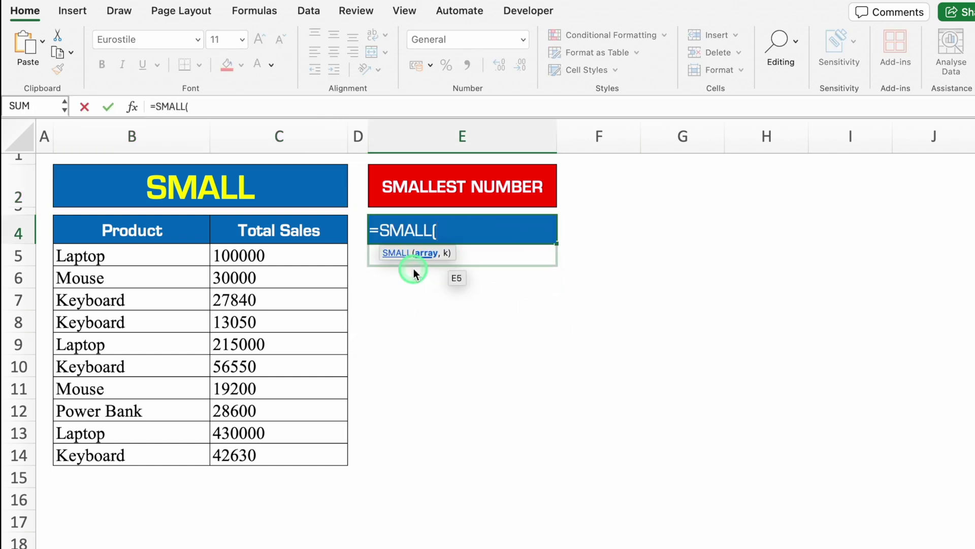
click(306, 256)
drag(306, 256, 306, 448)
text(,)
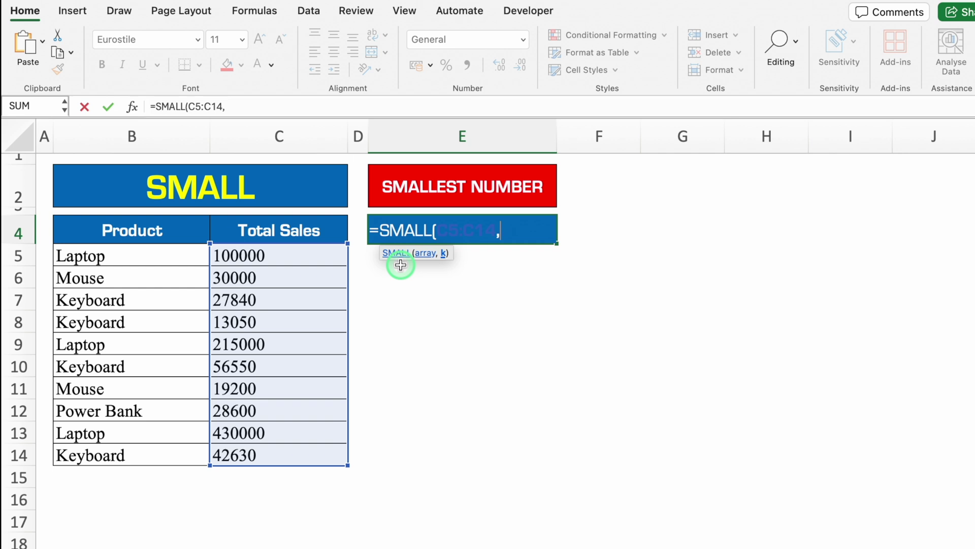
text(1))
key(Return)
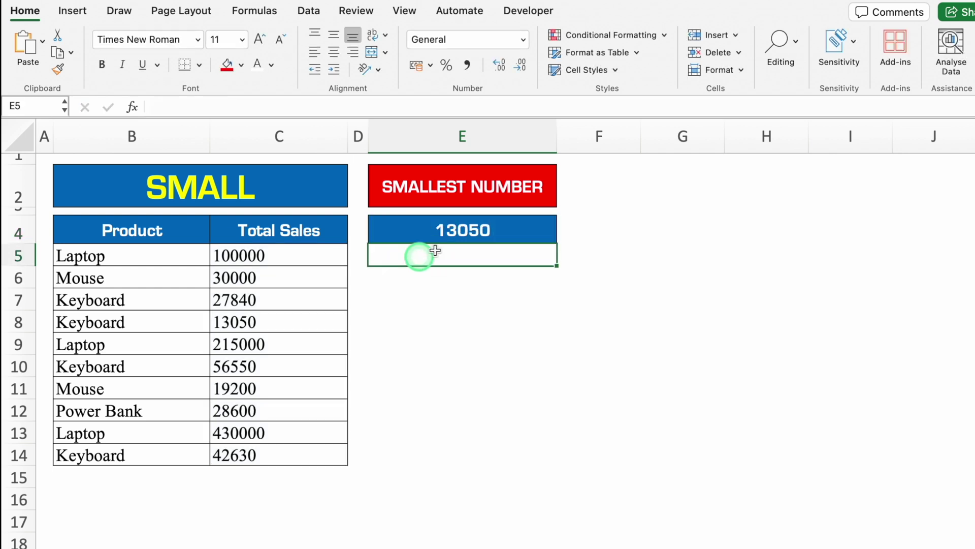
Step: Change the k argument of the SMALL formula in E4 to 2 to get the second-smallest value
click(514, 230)
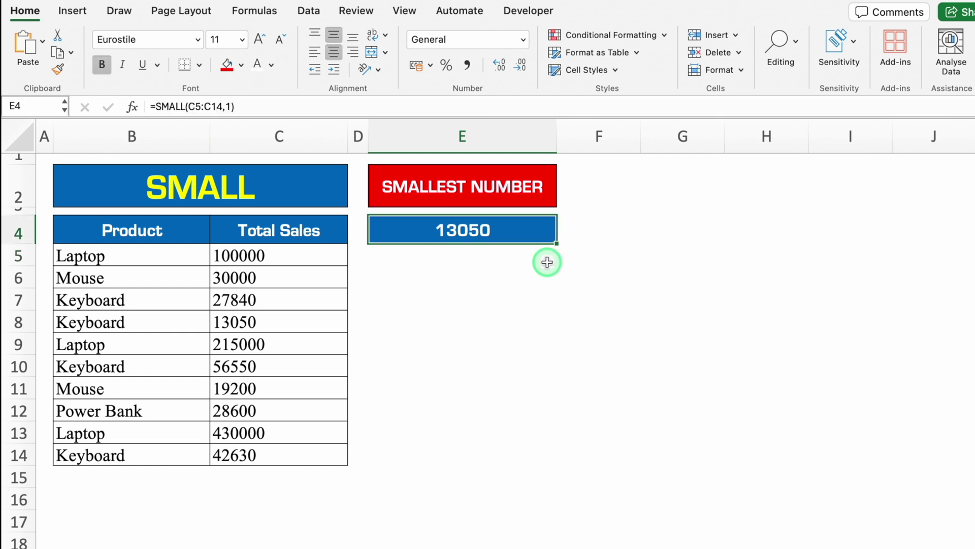
click(231, 107)
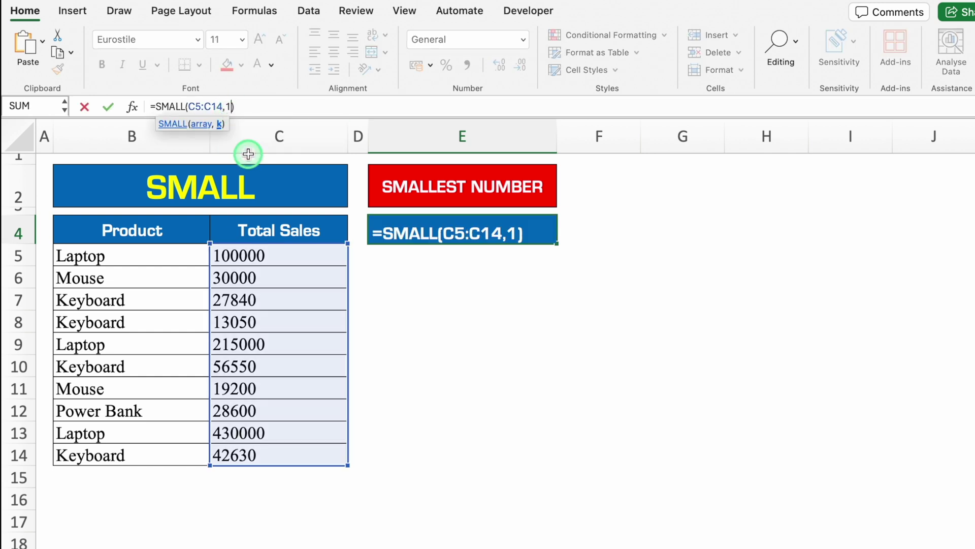
key(BackSpace)
text(2)
key(Return)
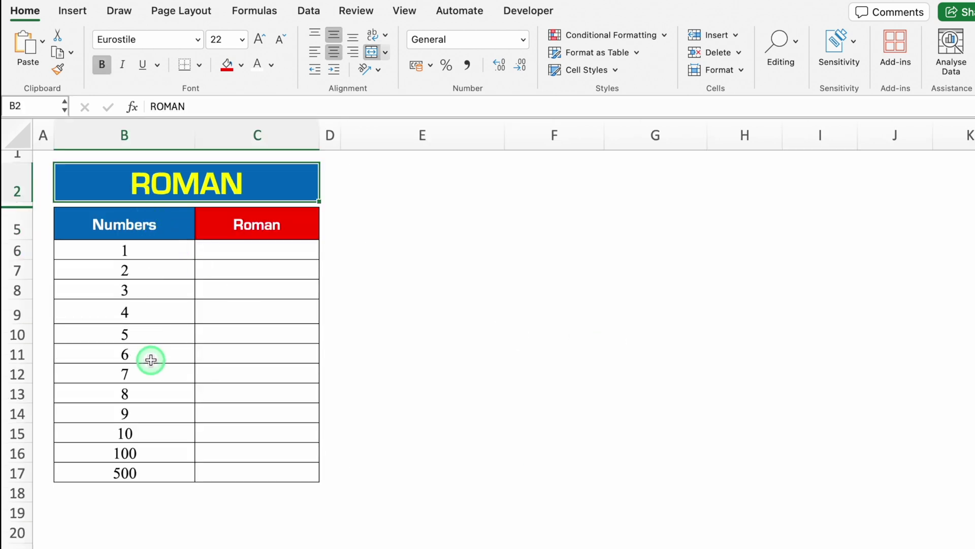
Step: On the ROMAN sheet, convert the first number to a Roman numeral by entering =ROMAN(B6) in C6
click(251, 246)
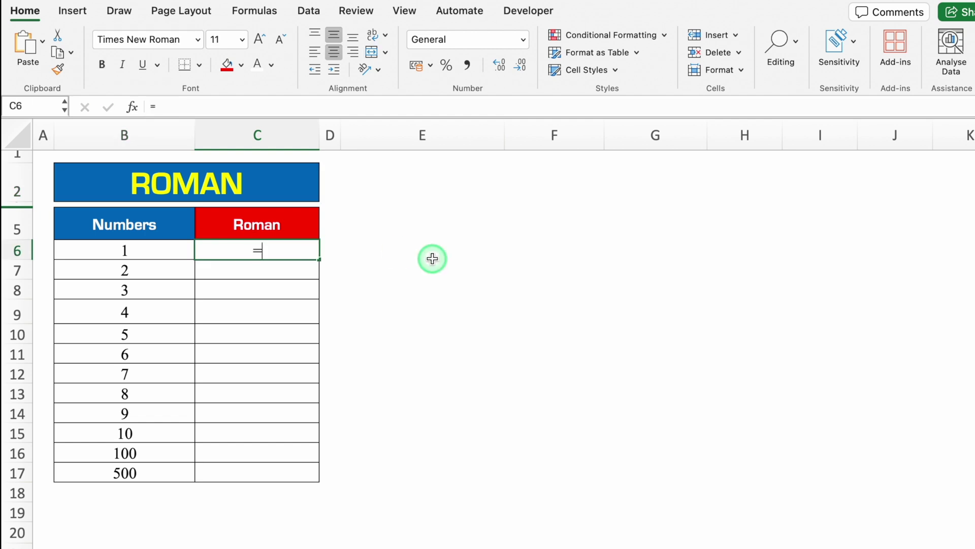
text(=roman)
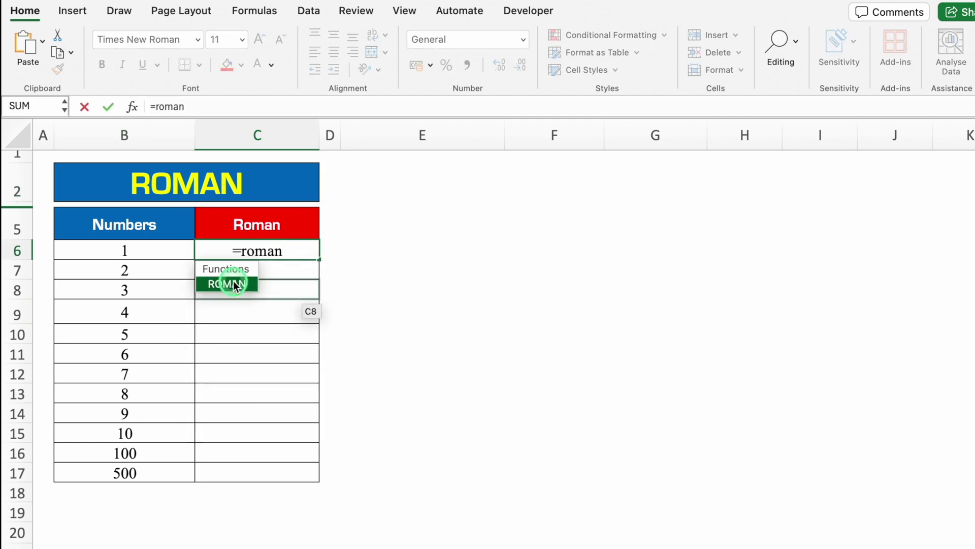
double_click(234, 284)
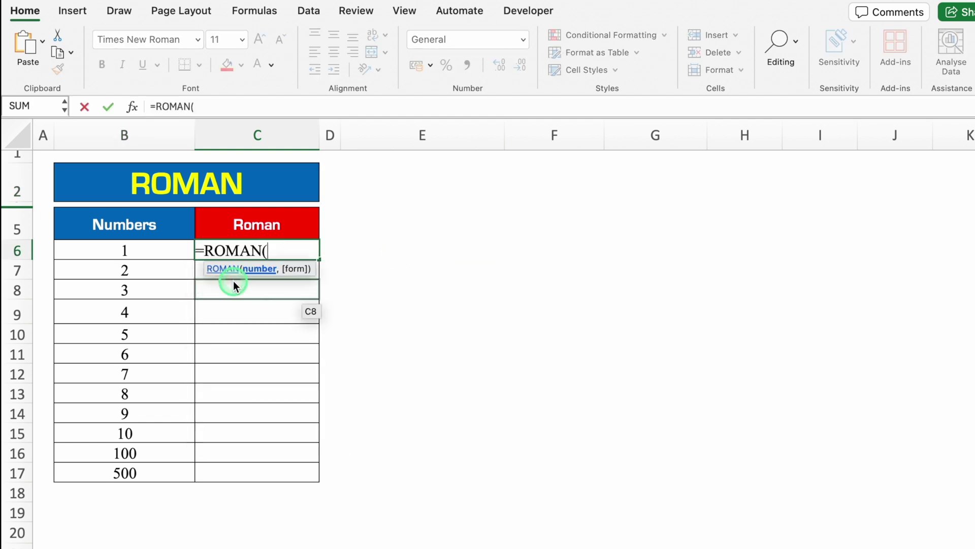
click(151, 251)
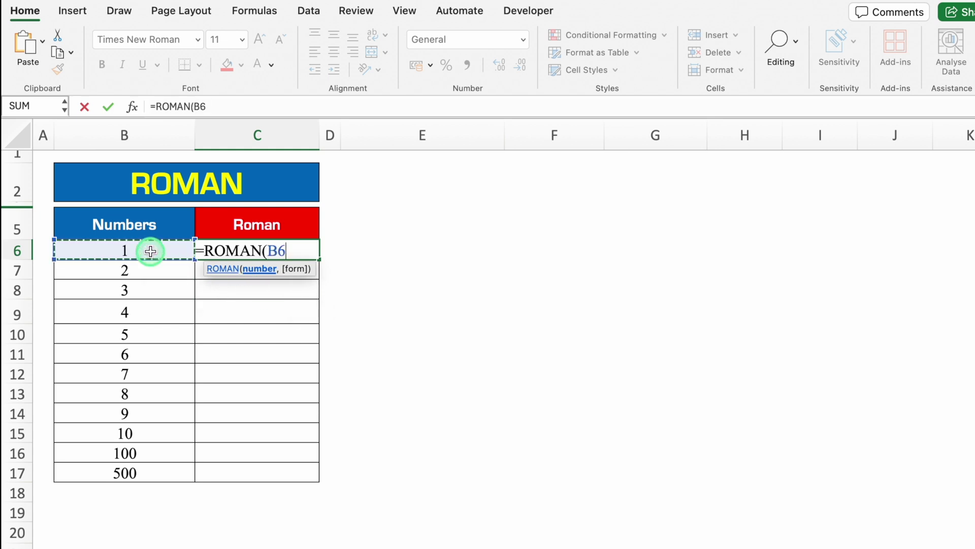
text())
key(Return)
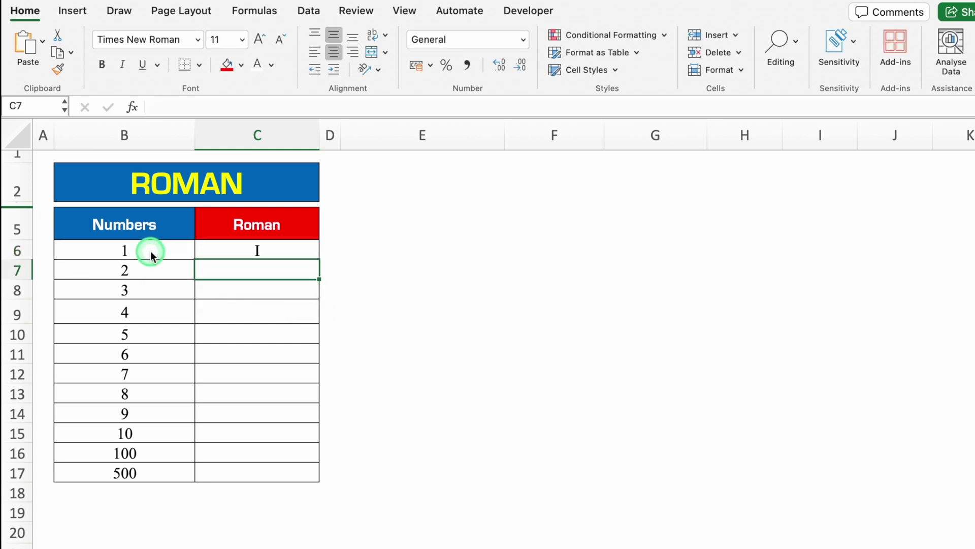
Step: Fill the ROMAN formula from C6 down to C17
click(305, 254)
drag(318, 261, 322, 475)
click(473, 318)
Step: On the IF sheet, assign the first employee's reward by entering =IF(D5>50000,"Mobile","Mouse") in E5
click(523, 541)
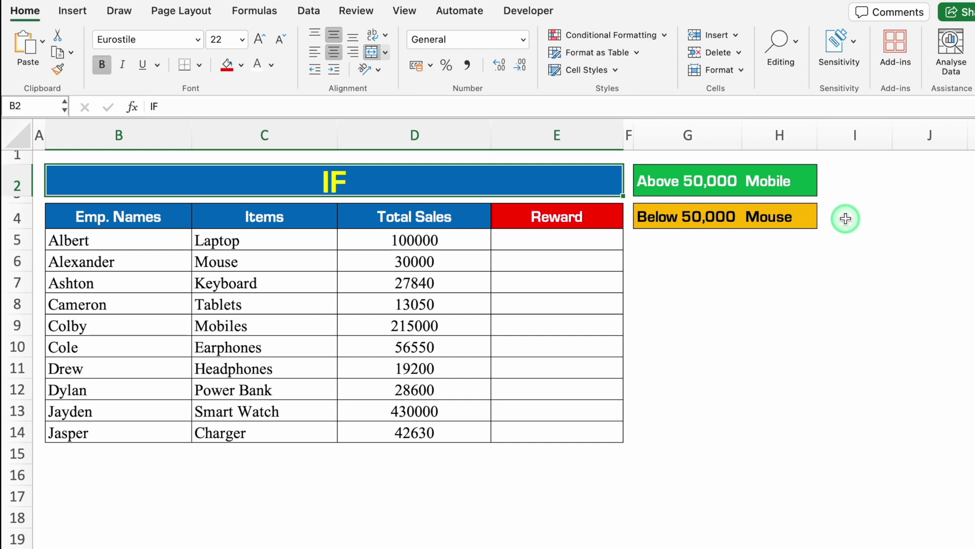
click(557, 242)
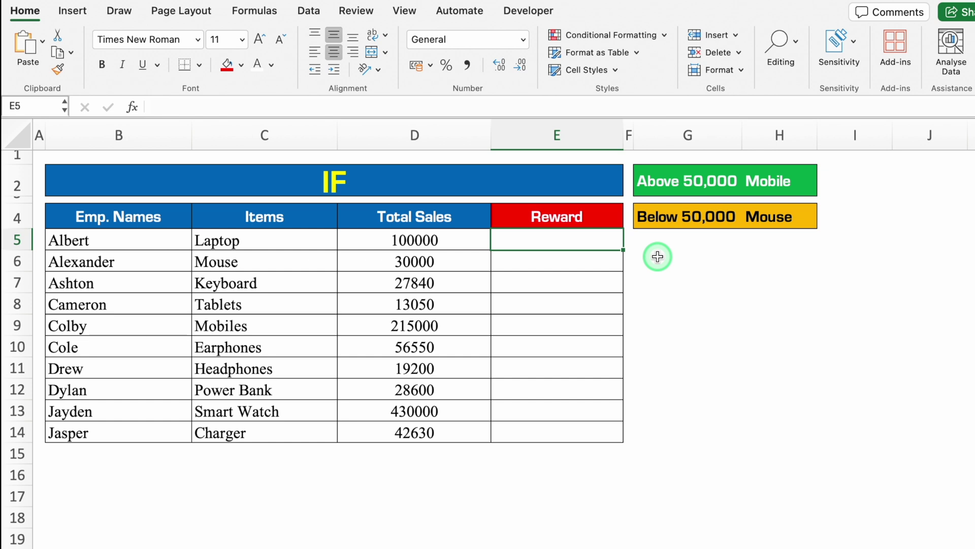
text(=)
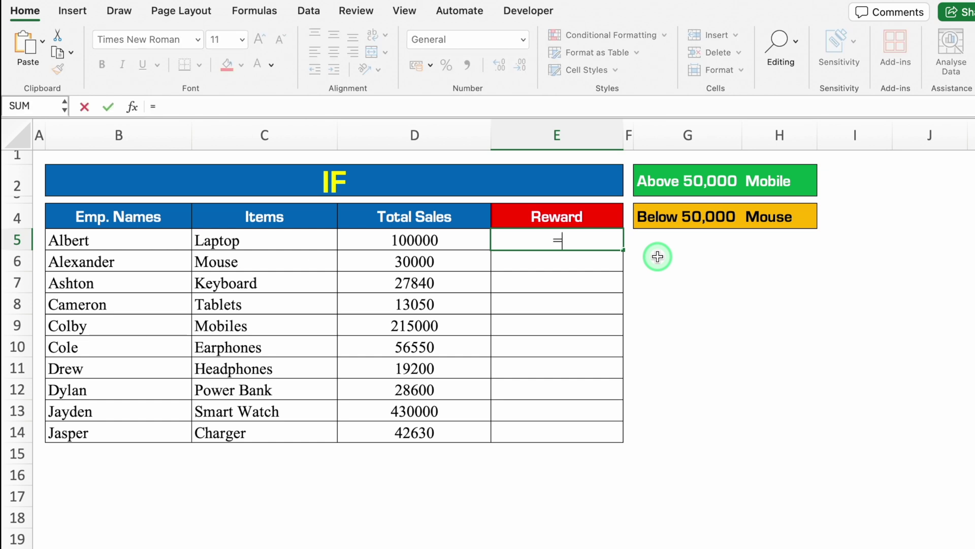
text(if)
double_click(558, 272)
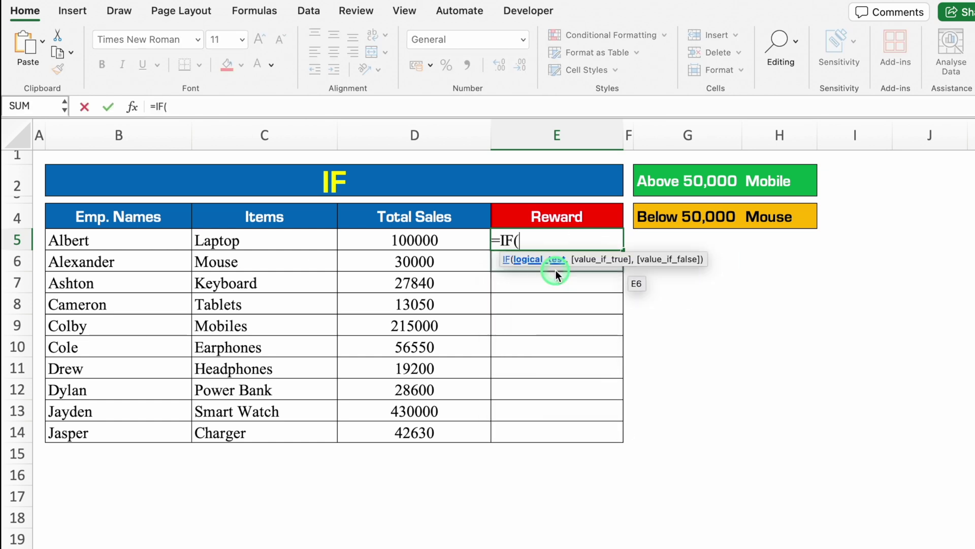
click(440, 240)
text(>)
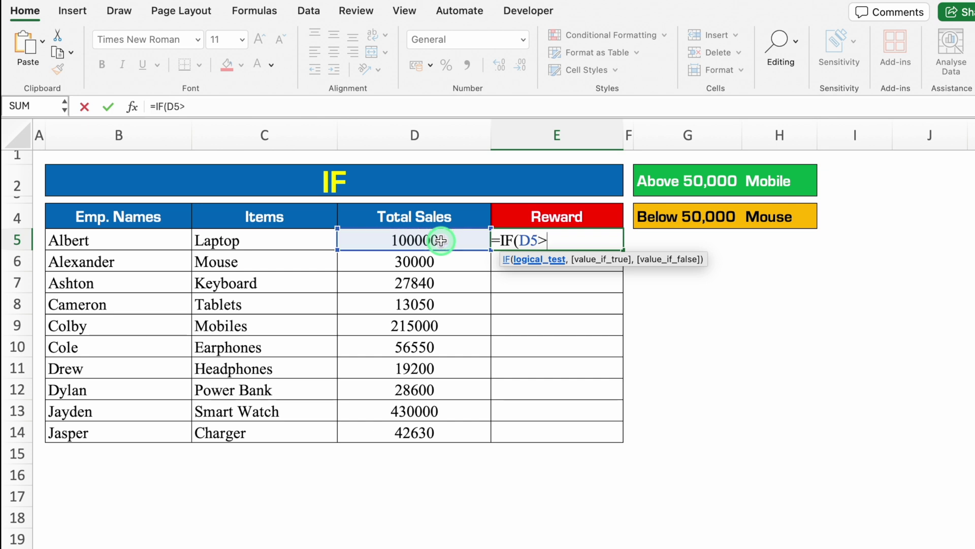
text(50000,)
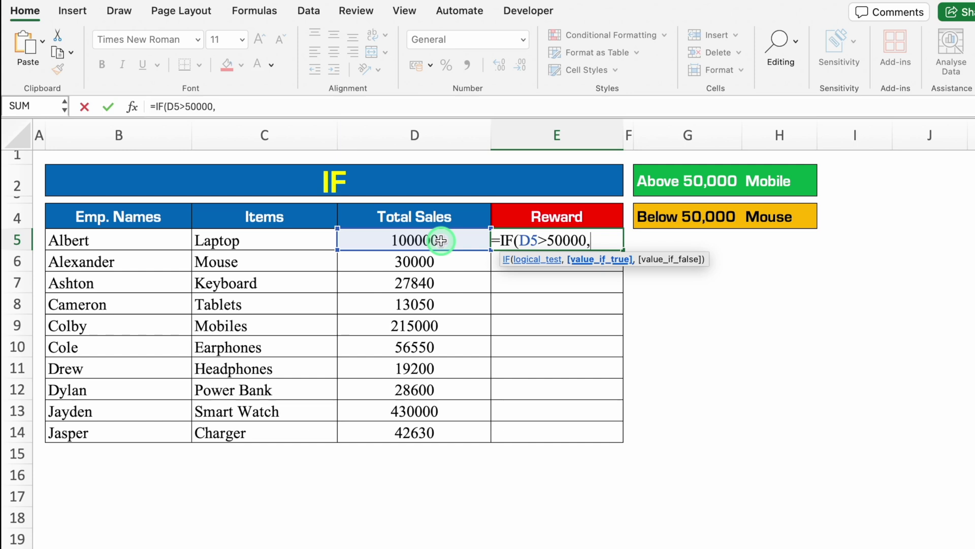
text("M)
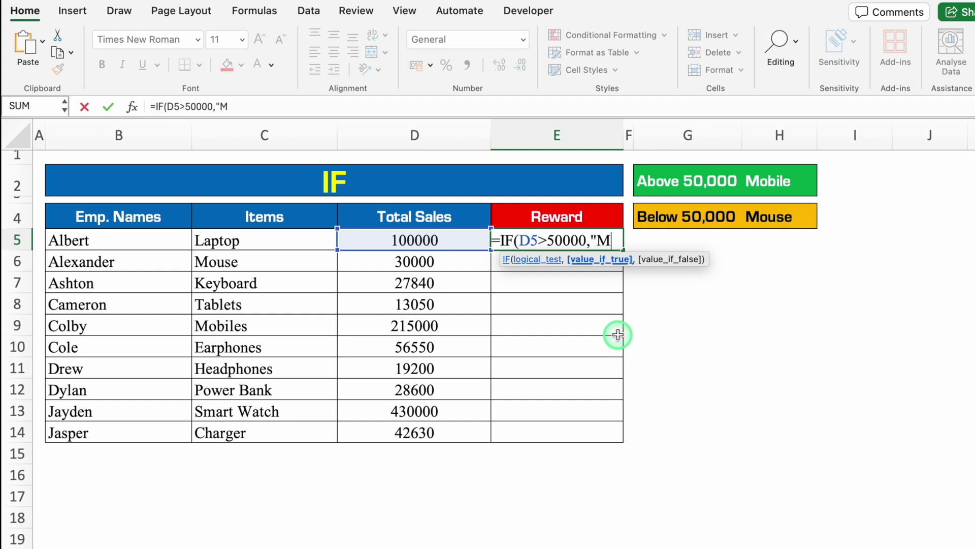
text(obile")
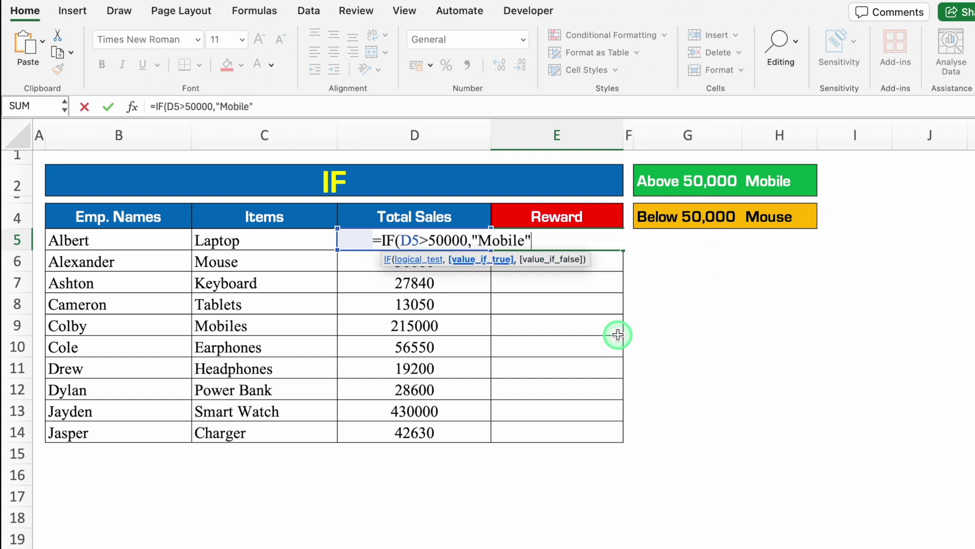
text(,)
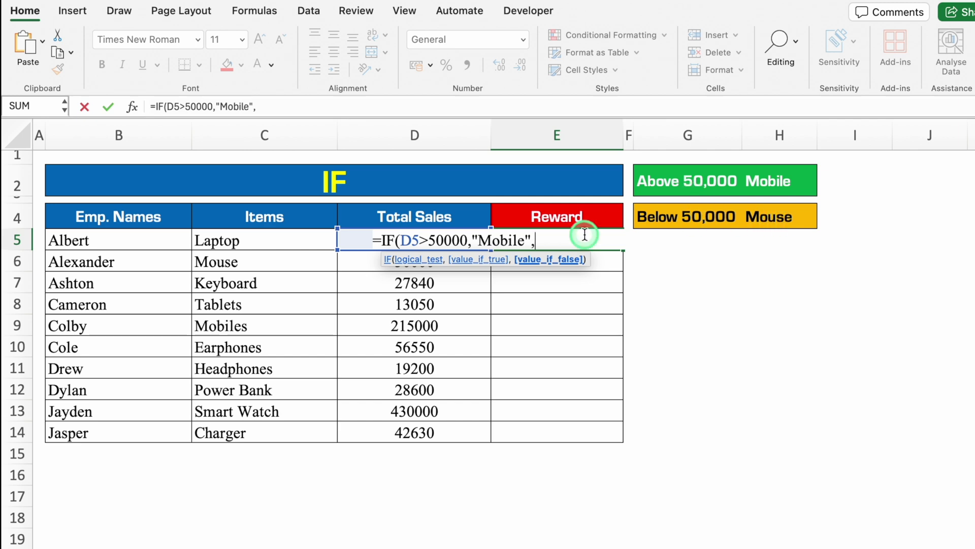
text("Mouse)
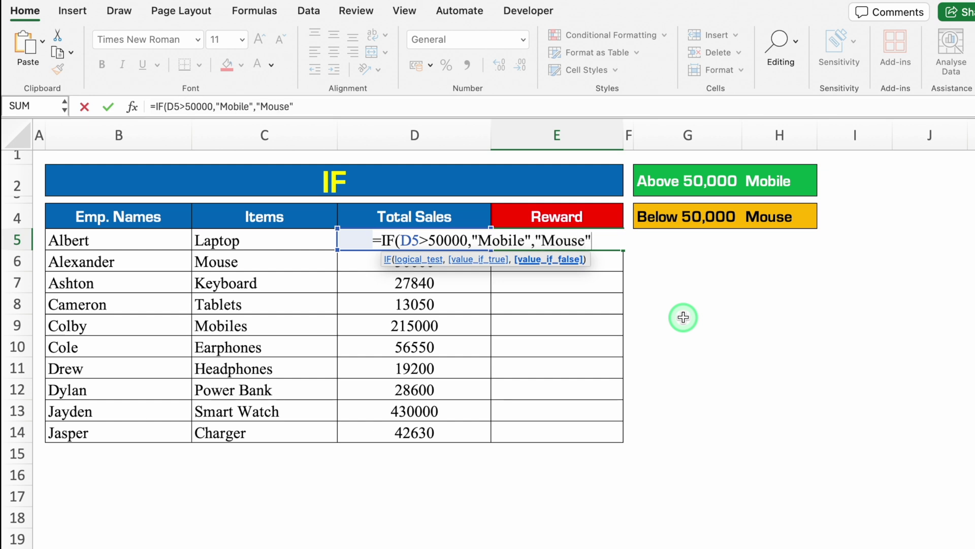
text("))
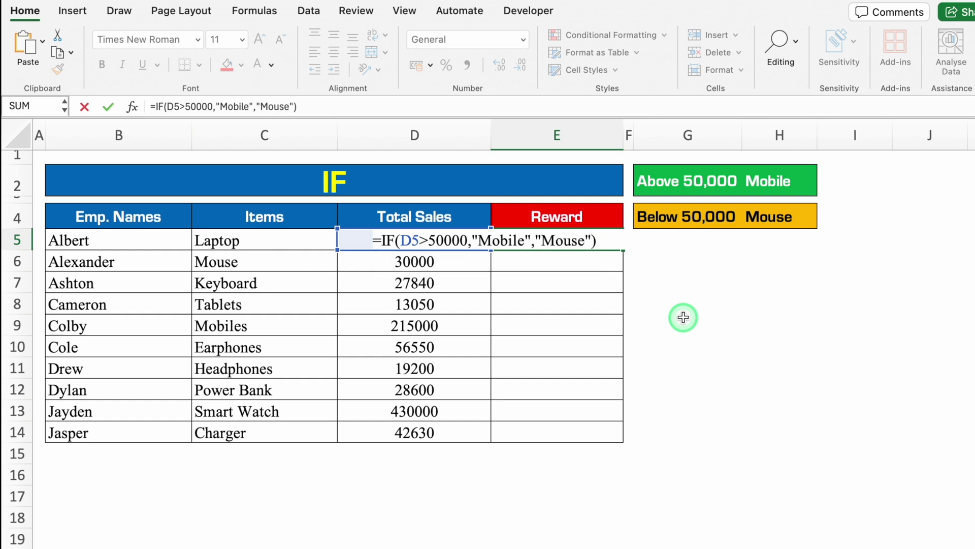
key(Return)
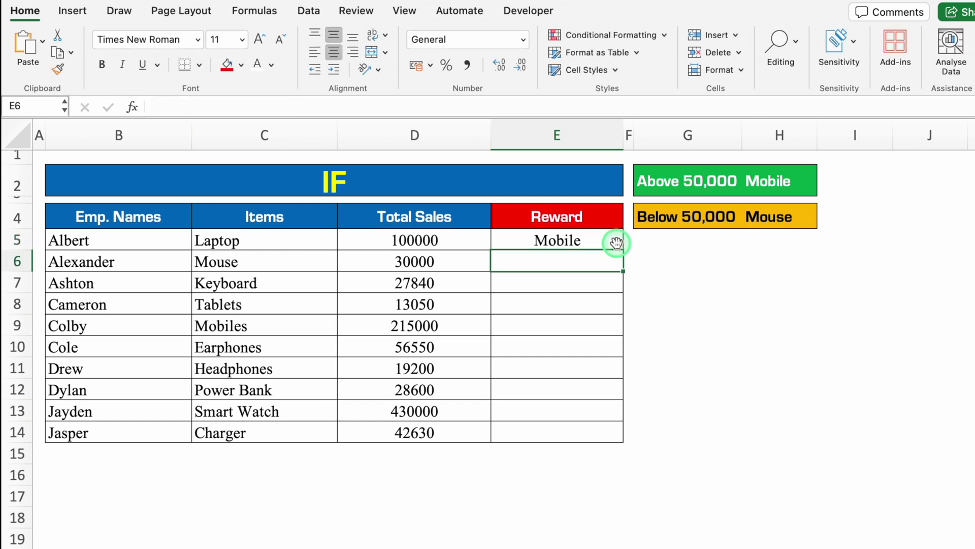
Step: Fill the IF formula from E5 down to E14 to complete the Reward column
click(616, 243)
drag(625, 253, 624, 439)
click(747, 287)
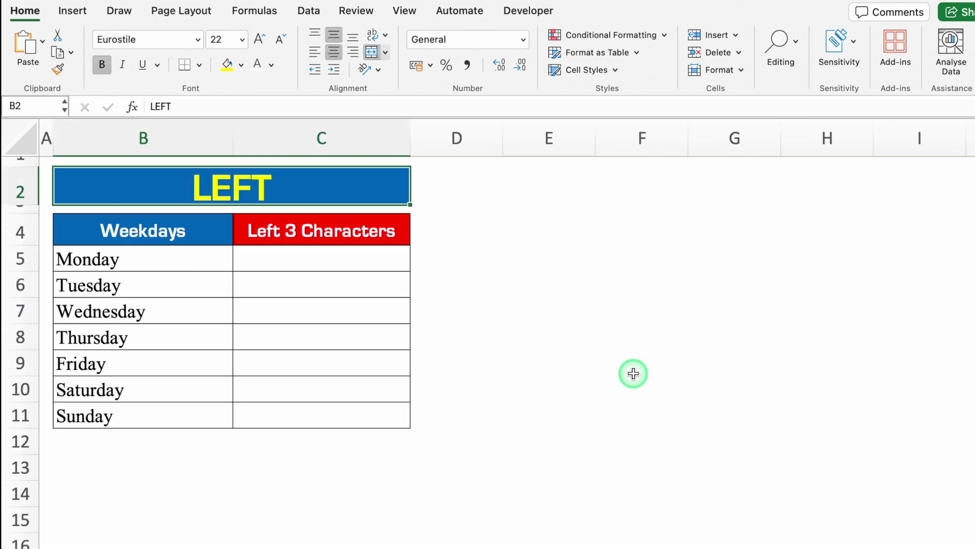
Step: On the LEFT sheet, try =LEFT(B5) without a character count in C5 and clear the cell
click(302, 259)
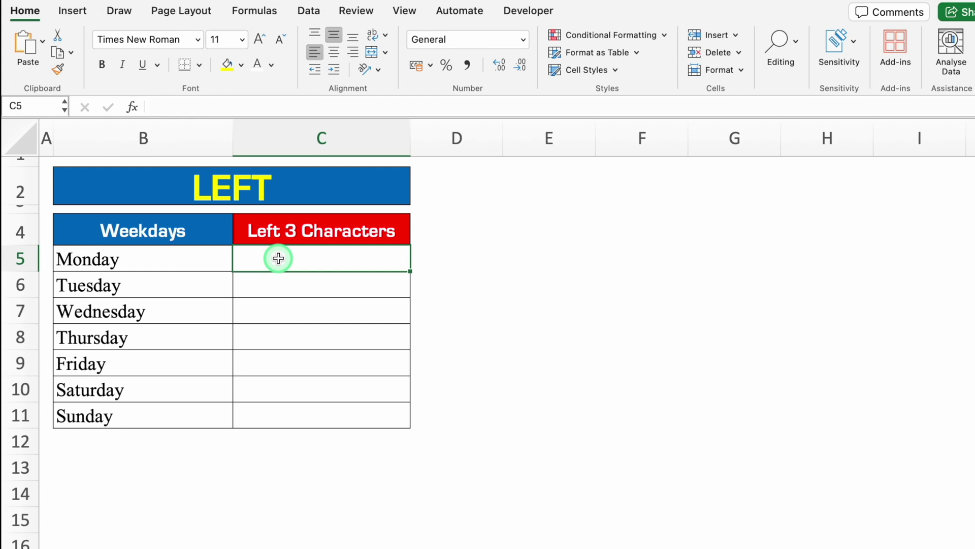
text(=left)
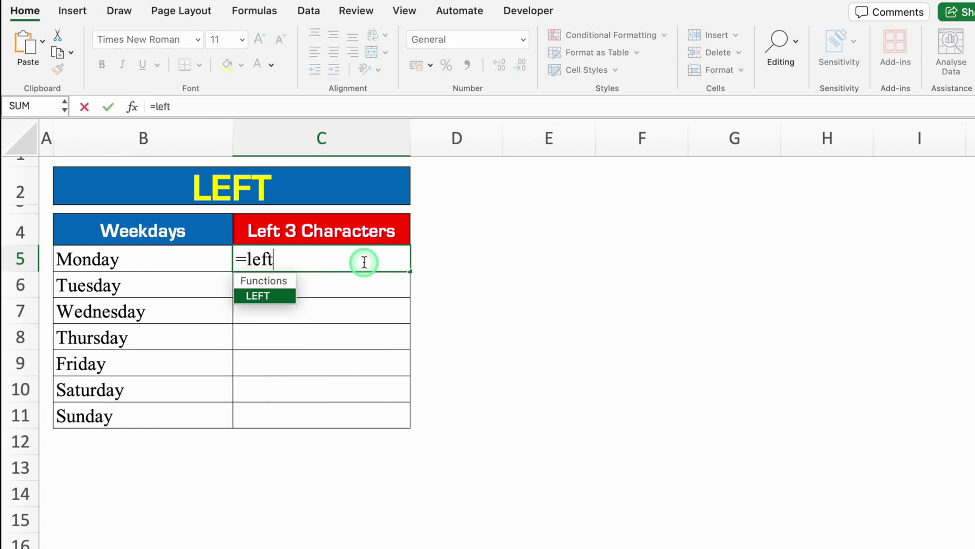
double_click(267, 295)
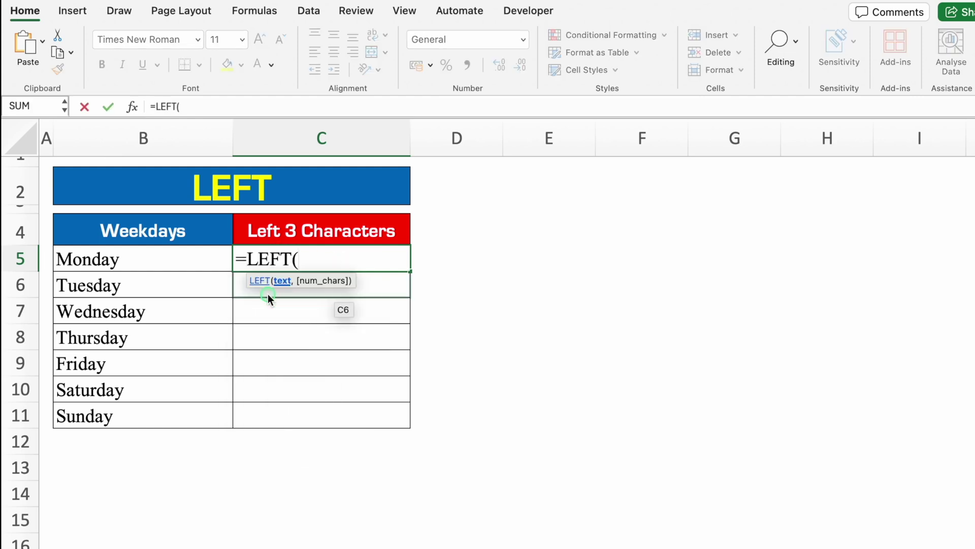
click(182, 258)
text())
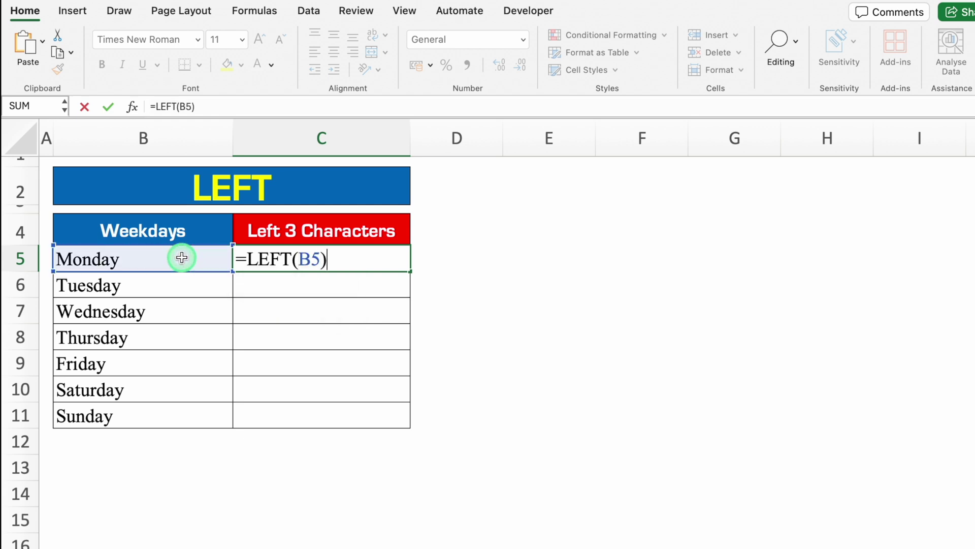
key(Return)
click(305, 253)
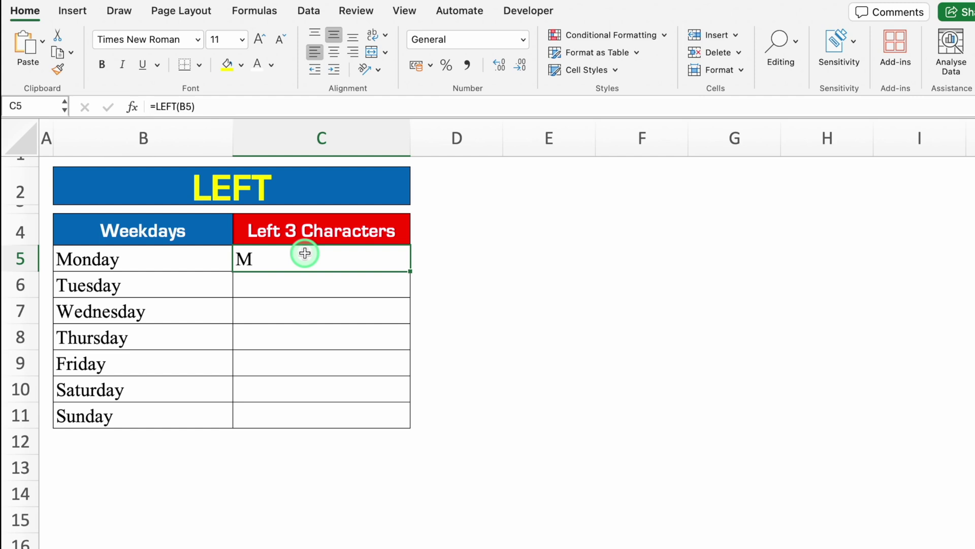
key(Delete)
Step: Extract the first three characters of Monday by entering =LEFT(B5,3) in C5
text(=)
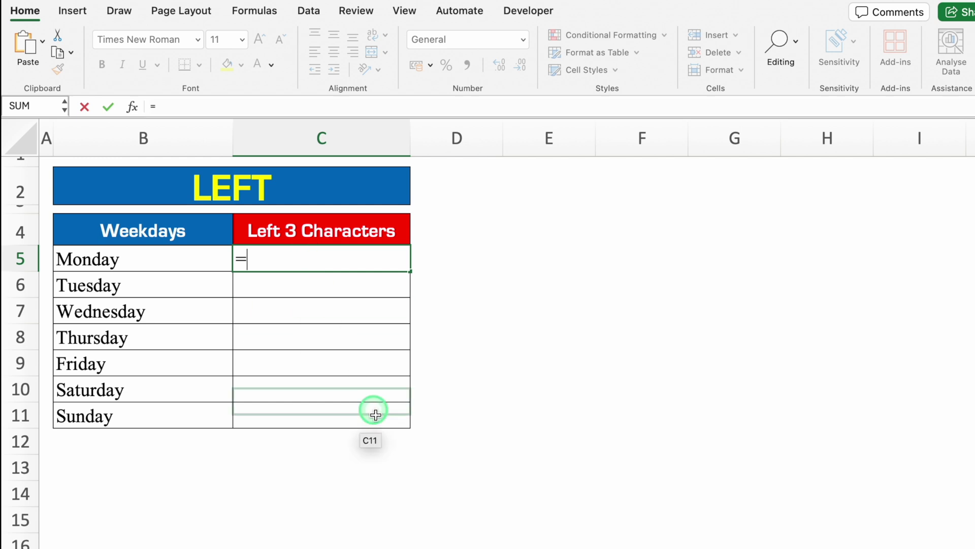
text(left)
double_click(263, 297)
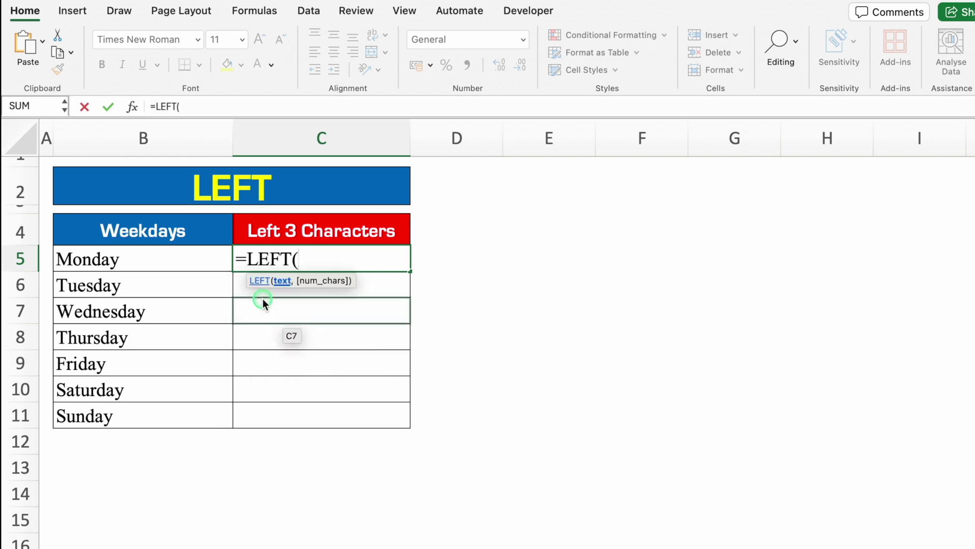
click(195, 259)
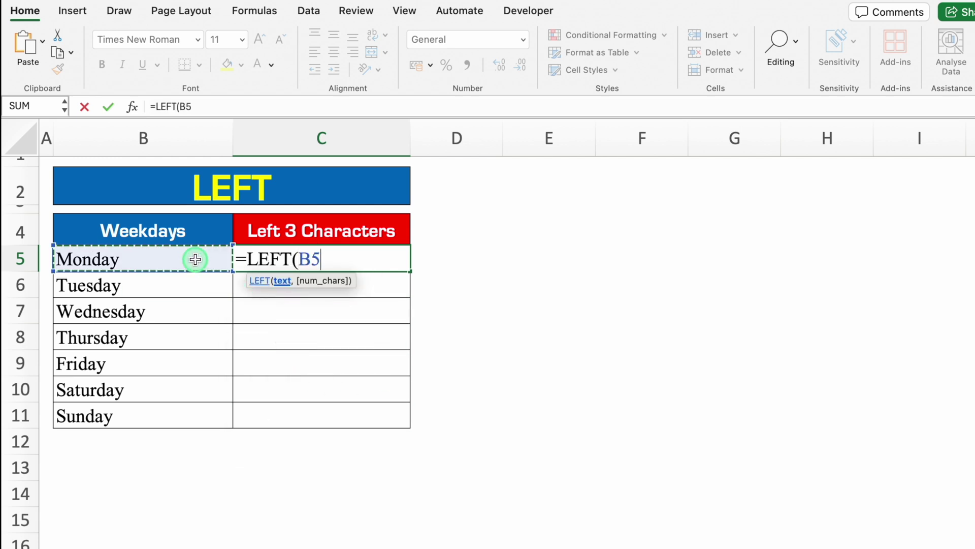
text(,)
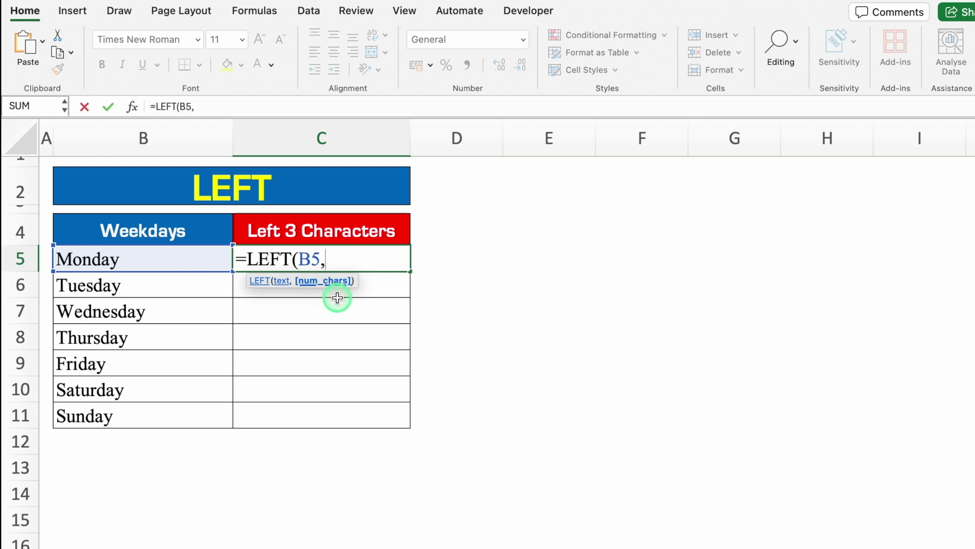
text(3))
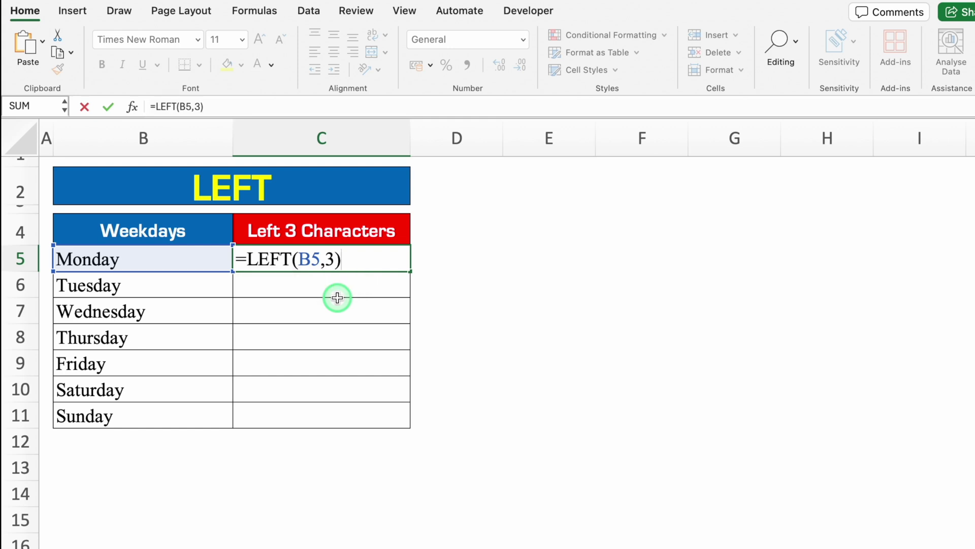
key(Return)
Step: Fill the LEFT formula from C5 down to C11 for the remaining weekdays
click(348, 254)
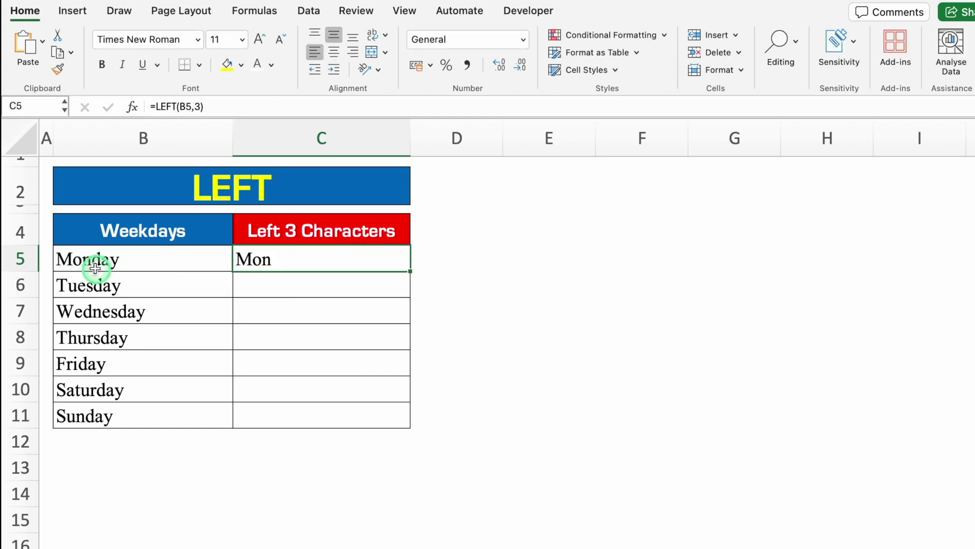
drag(409, 270, 412, 425)
click(494, 313)
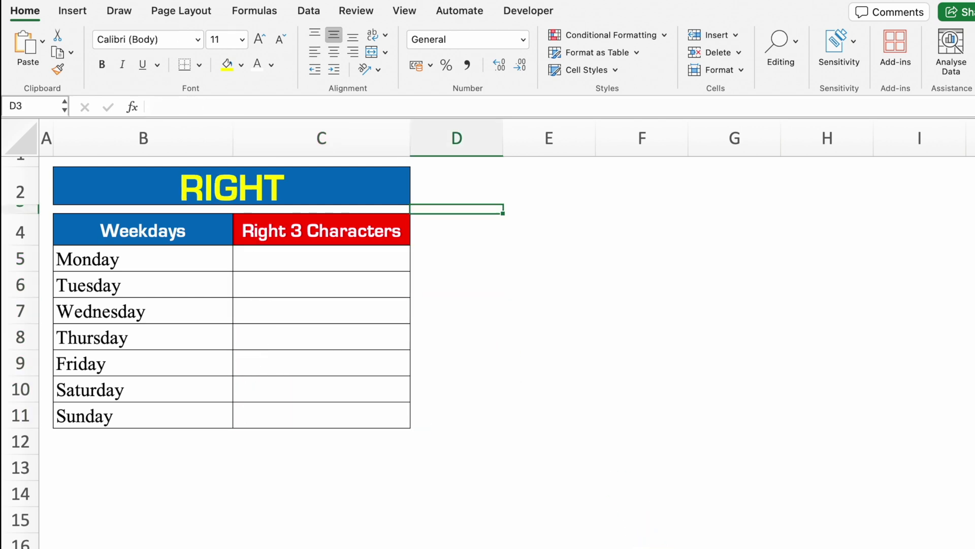
Step: On the RIGHT sheet, extract the last three characters of Monday by entering =RIGHT(B5,3) in C5
click(251, 259)
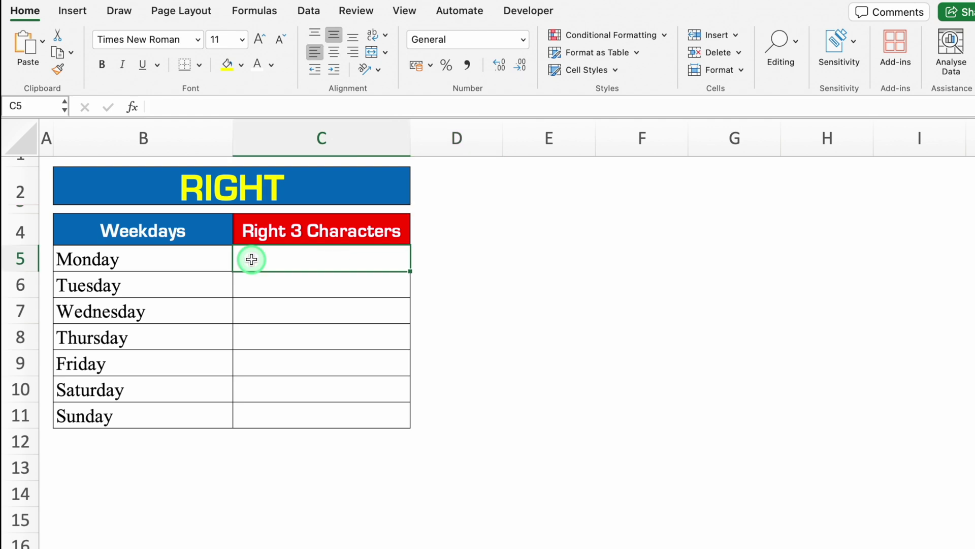
text(=right)
key(Tab)
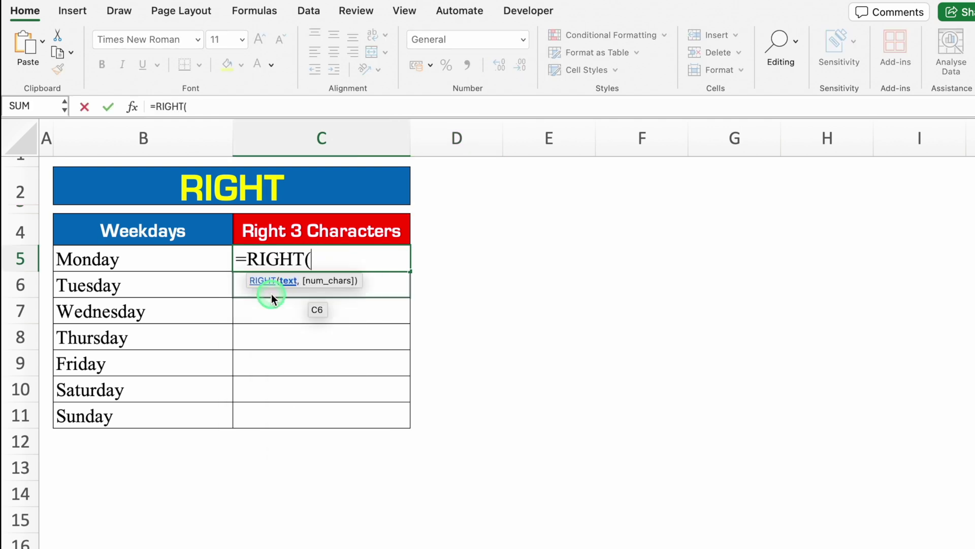
click(201, 259)
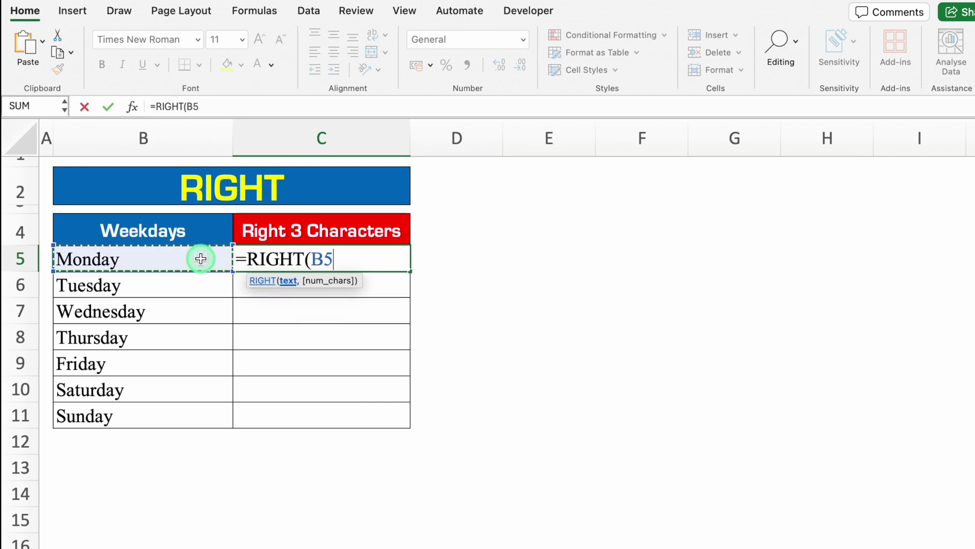
text(,)
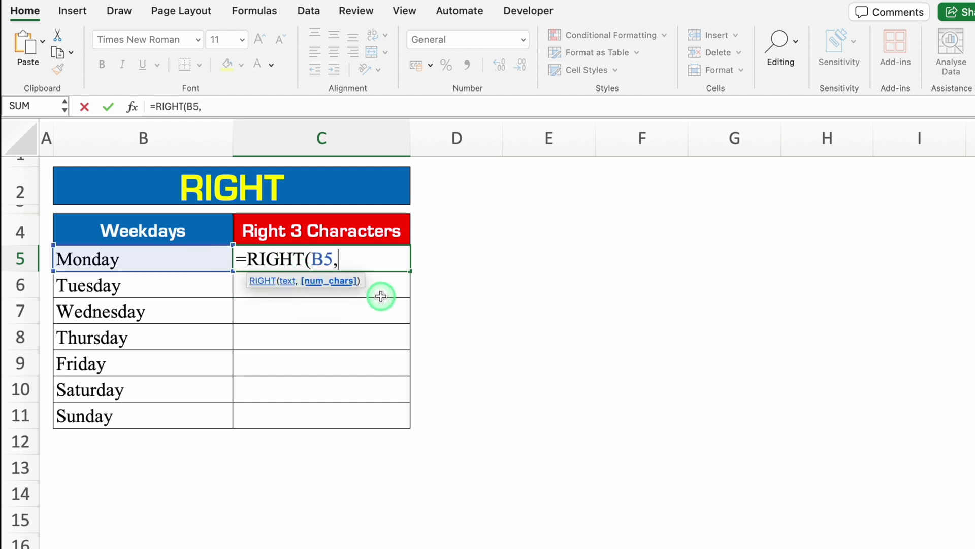
text(3))
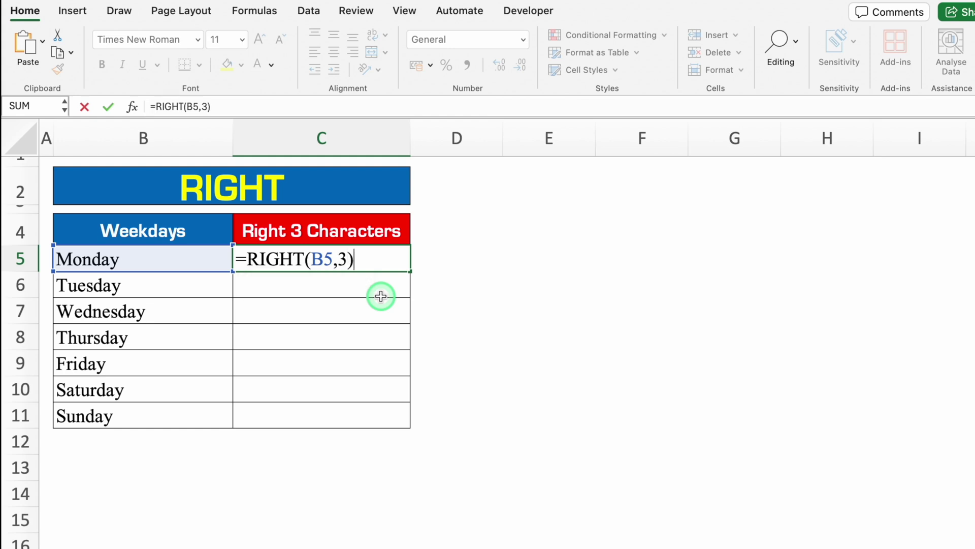
key(Return)
Step: Fill the RIGHT formula from C5 down to C11 for the remaining weekdays
click(392, 264)
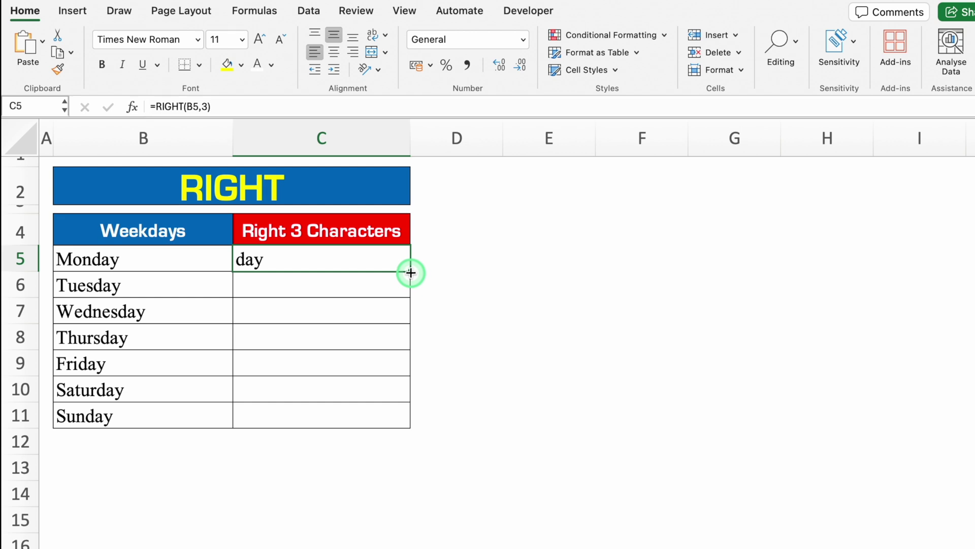
double_click(410, 272)
click(442, 258)
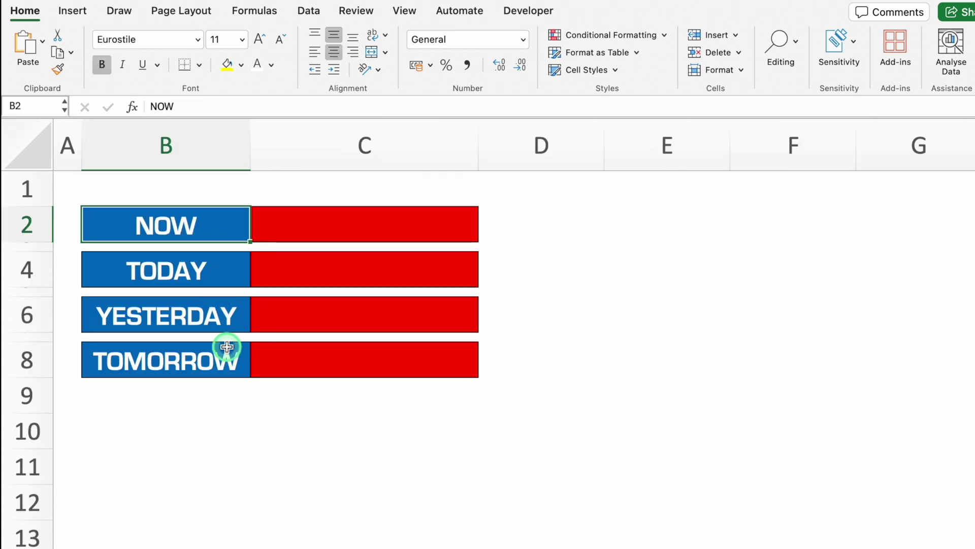
Step: Show the current date and time in C2 beside NOW by entering =NOW()
click(405, 238)
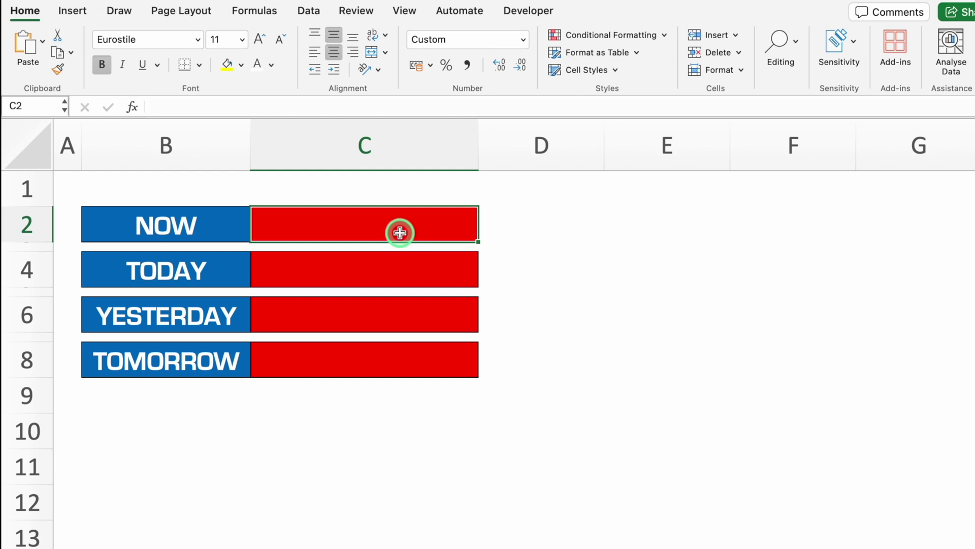
text(=n)
text(ow)
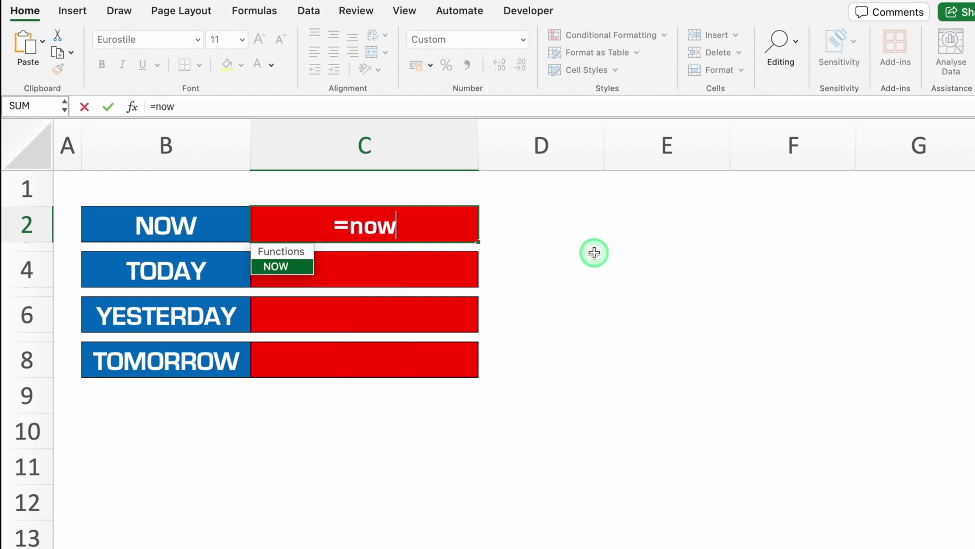
double_click(282, 266)
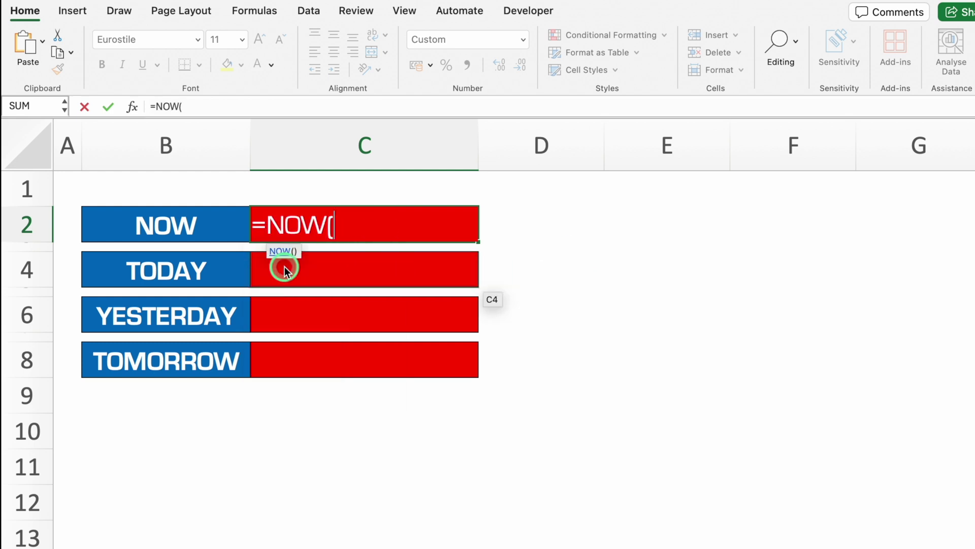
text())
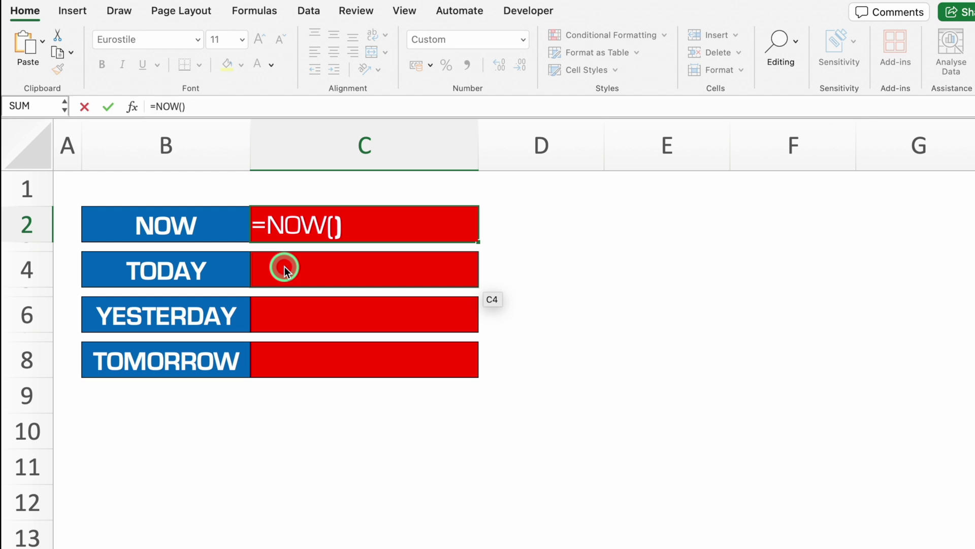
key(Return)
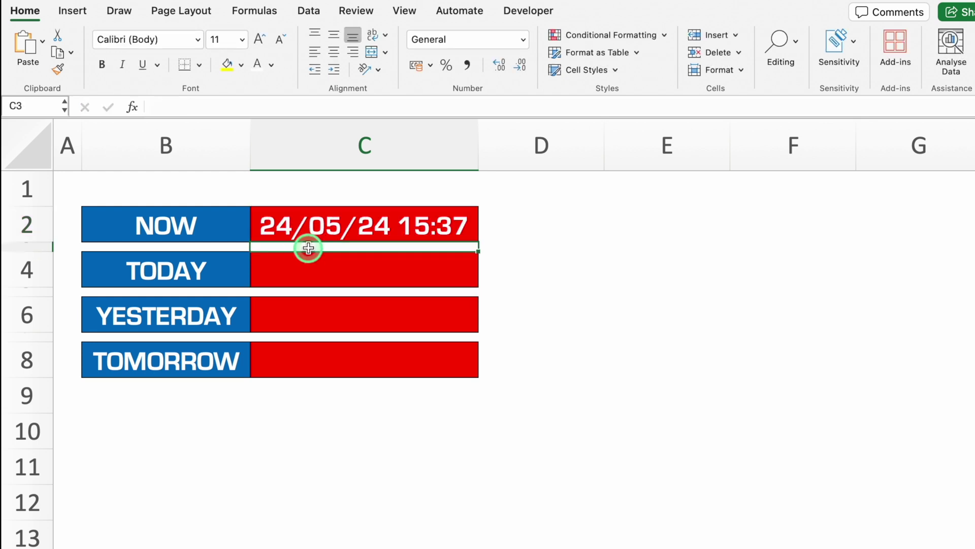
Step: Show the current date in C4 beside TODAY by entering =TODAY()
key(Down)
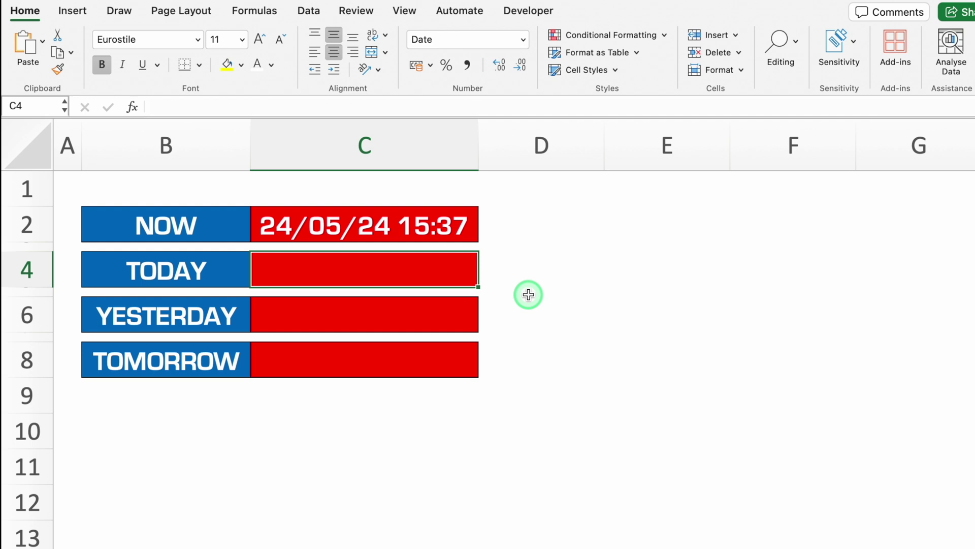
text(=toda)
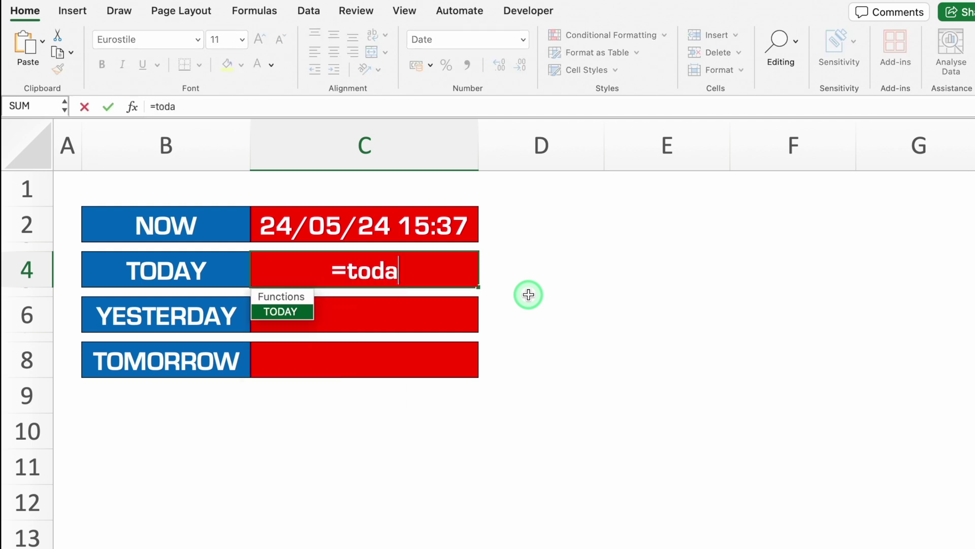
double_click(281, 310)
text())
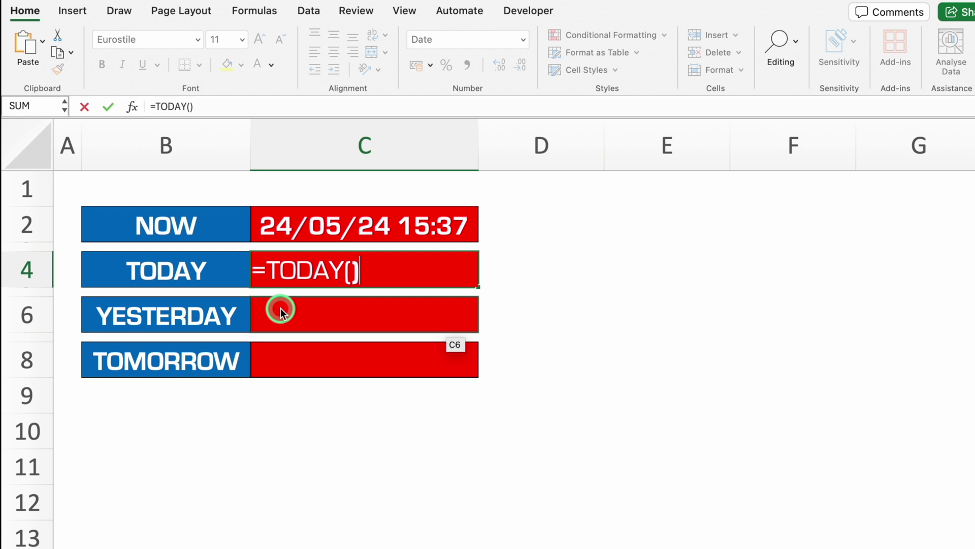
key(Return)
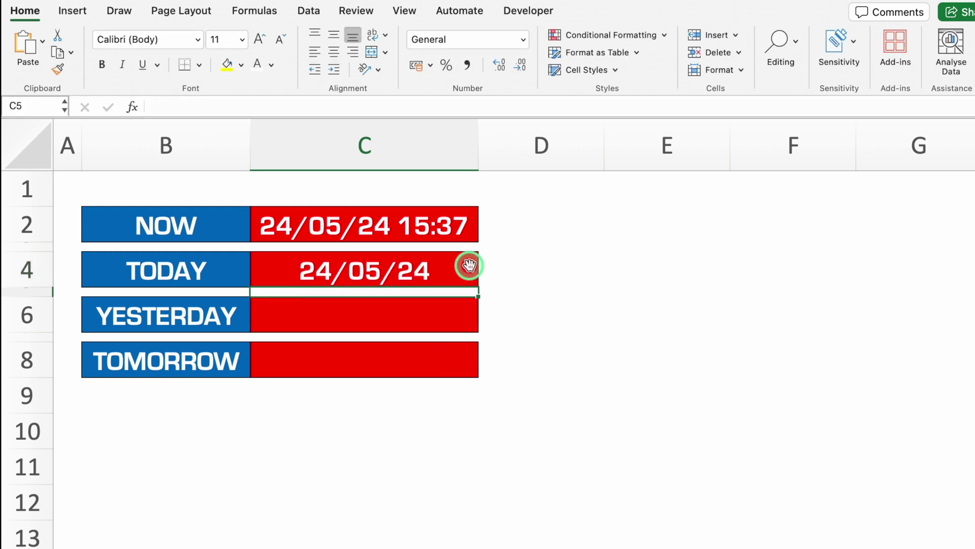
Step: Calculate yesterday's date in C6 by entering =TODAY()-1
click(404, 311)
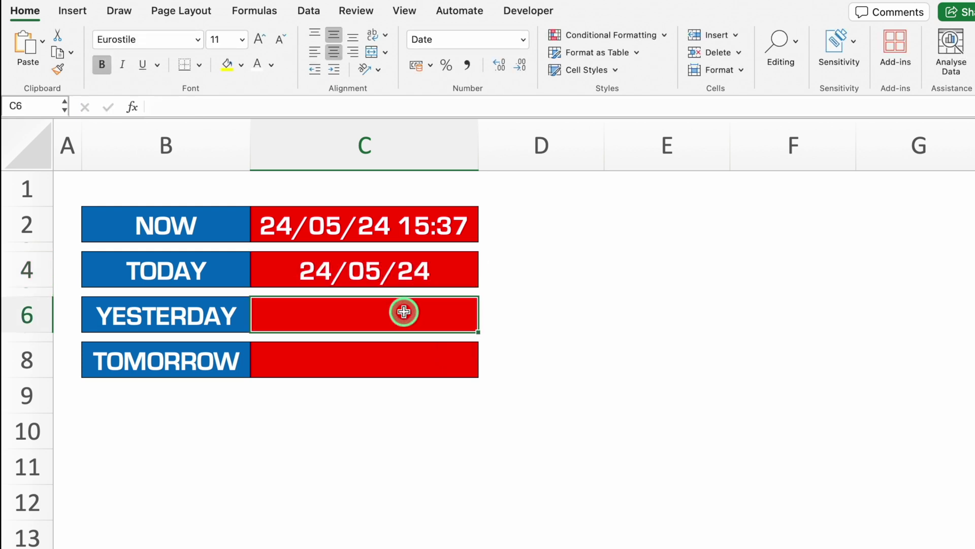
text(=to)
double_click(289, 361)
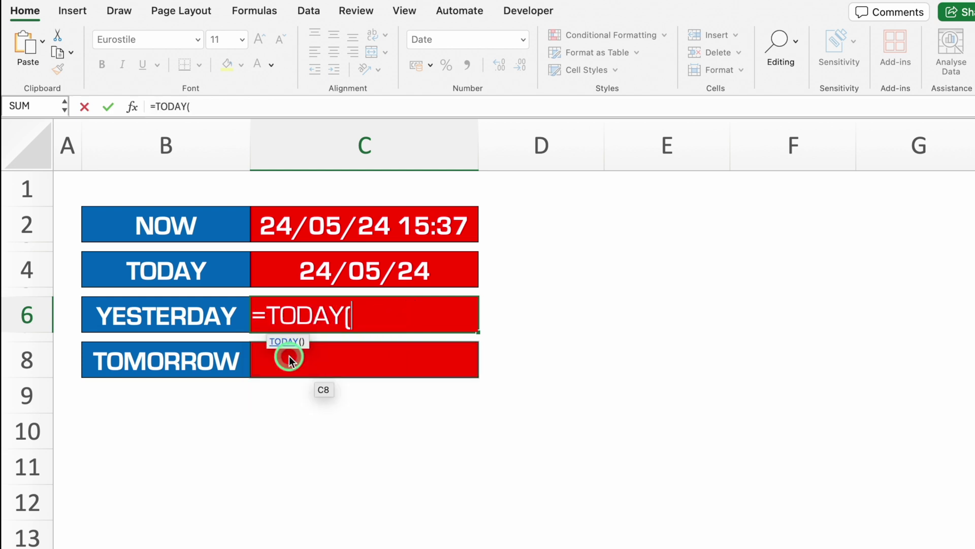
text()-1)
key(Return)
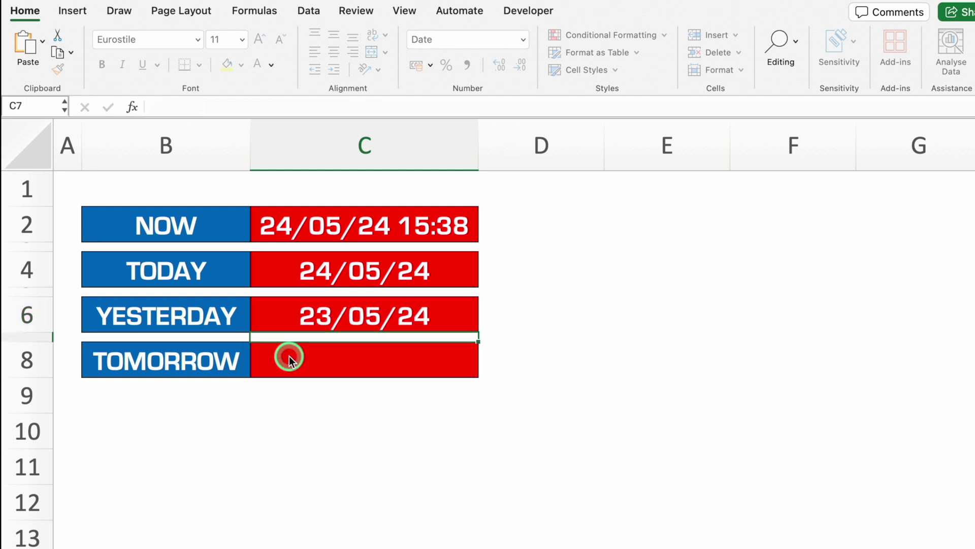
Step: Calculate tomorrow's date in C8 by entering =TODAY()+1
click(361, 356)
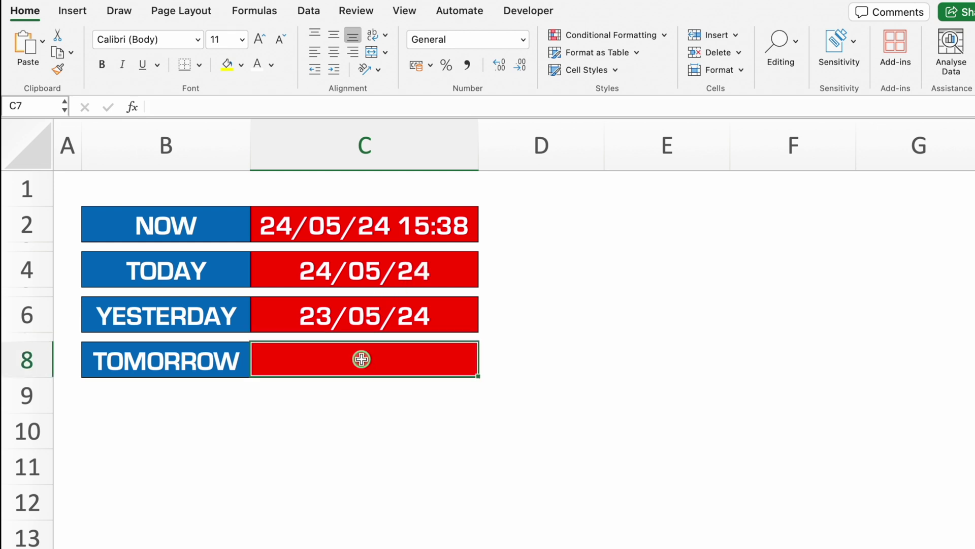
text(=)
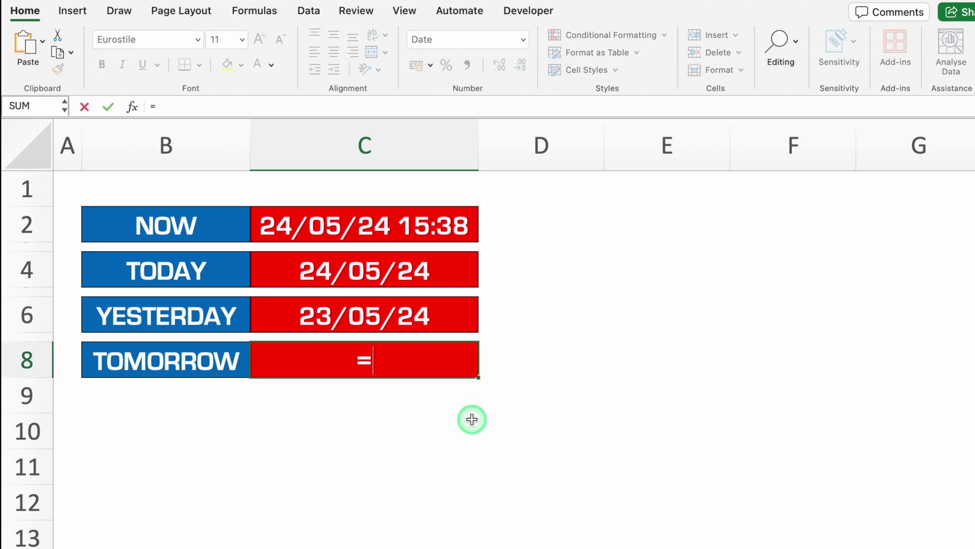
text(today)
double_click(304, 398)
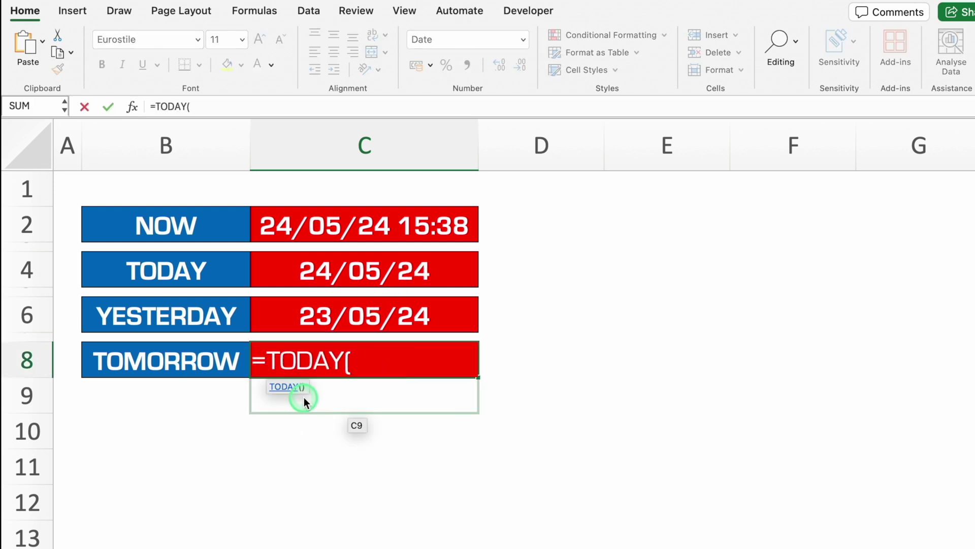
text()+1)
key(Return)
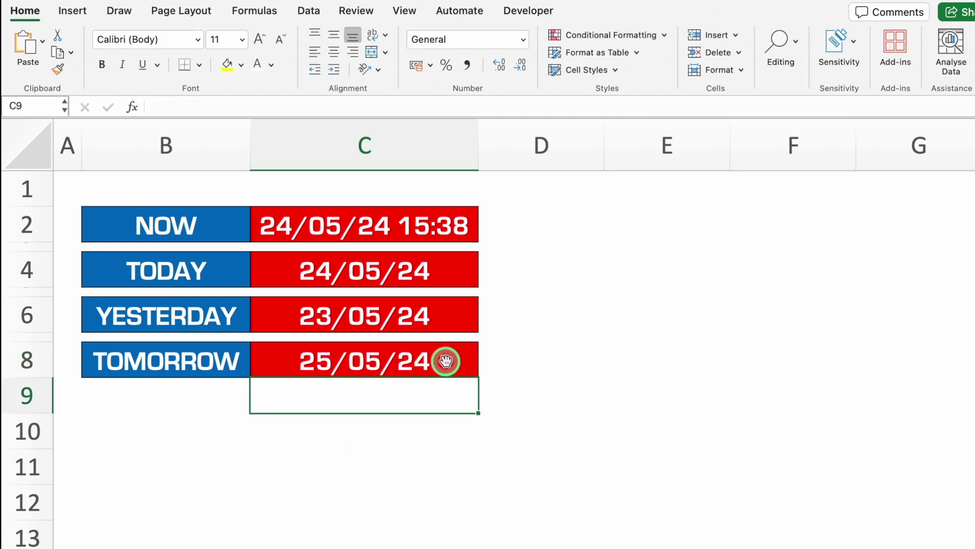
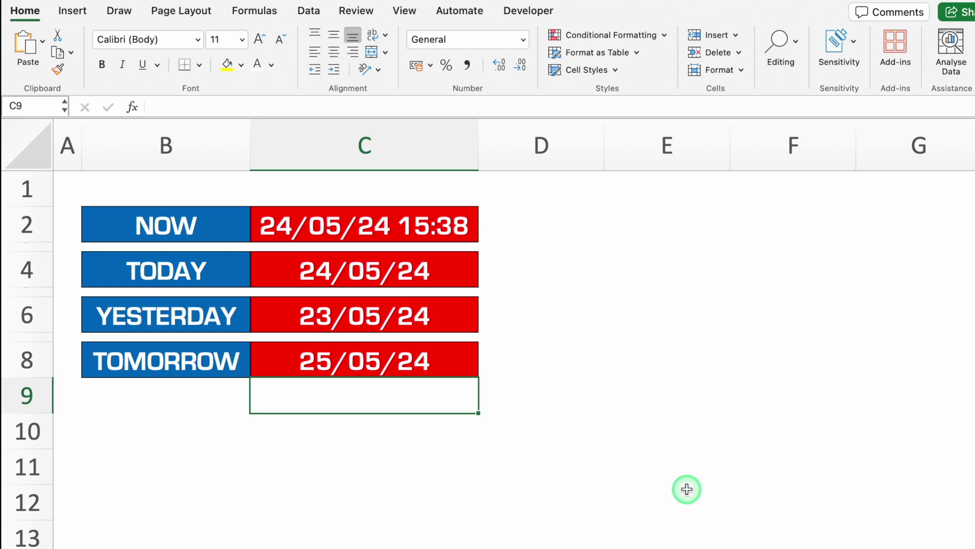
Step: On the DATEDIF sheet, calculate the completed years since the date of birth by entering =DATEDIF(C4,TODAY(),"Y") in C5
click(790, 547)
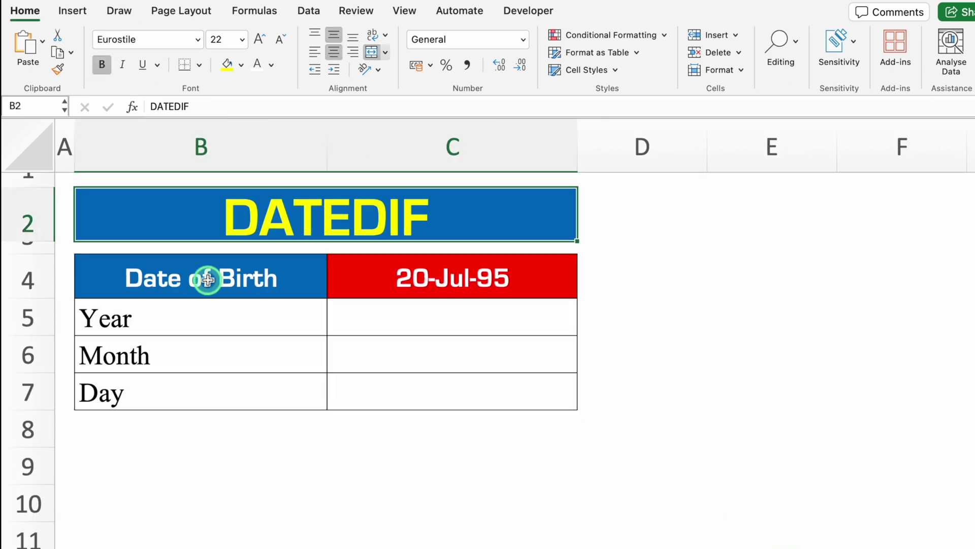
click(353, 277)
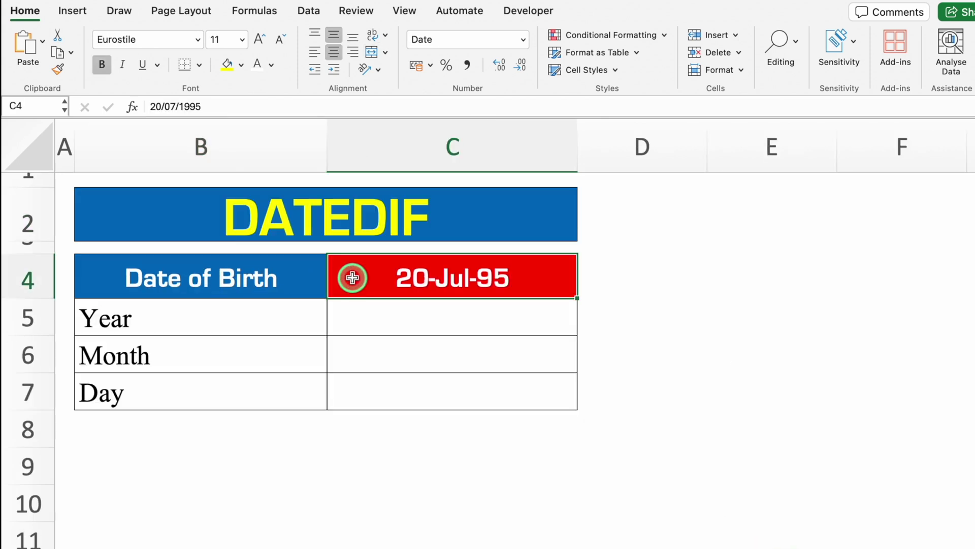
click(367, 322)
click(376, 358)
click(385, 389)
click(401, 325)
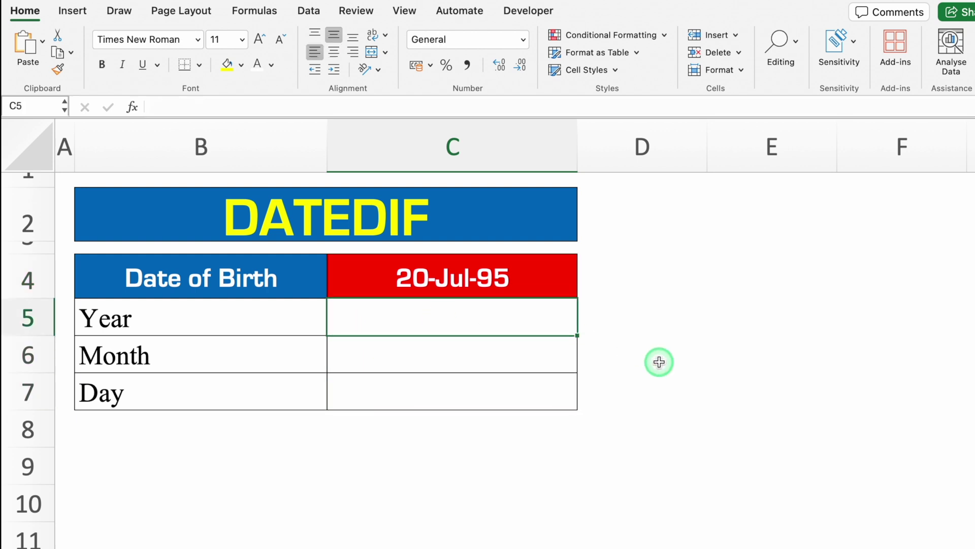
text(=)
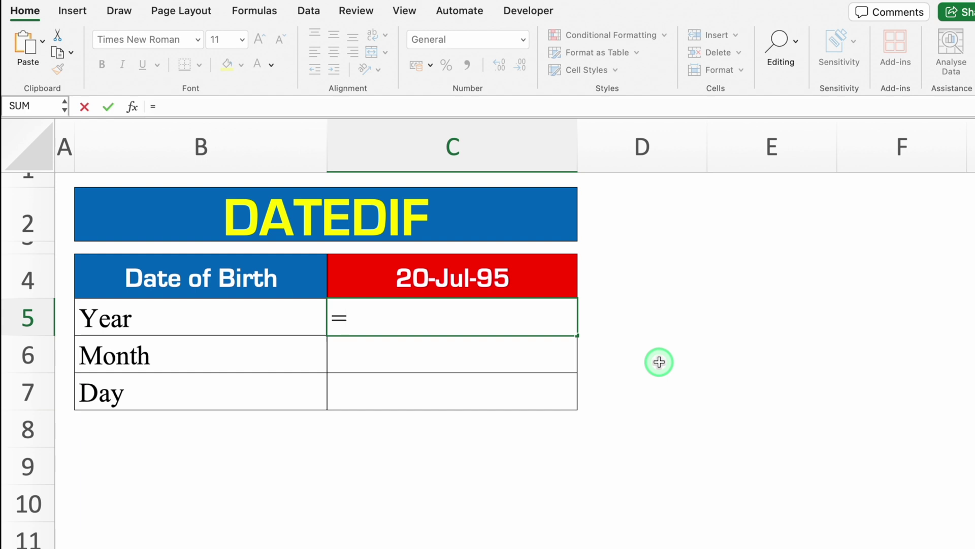
text(Datedif()
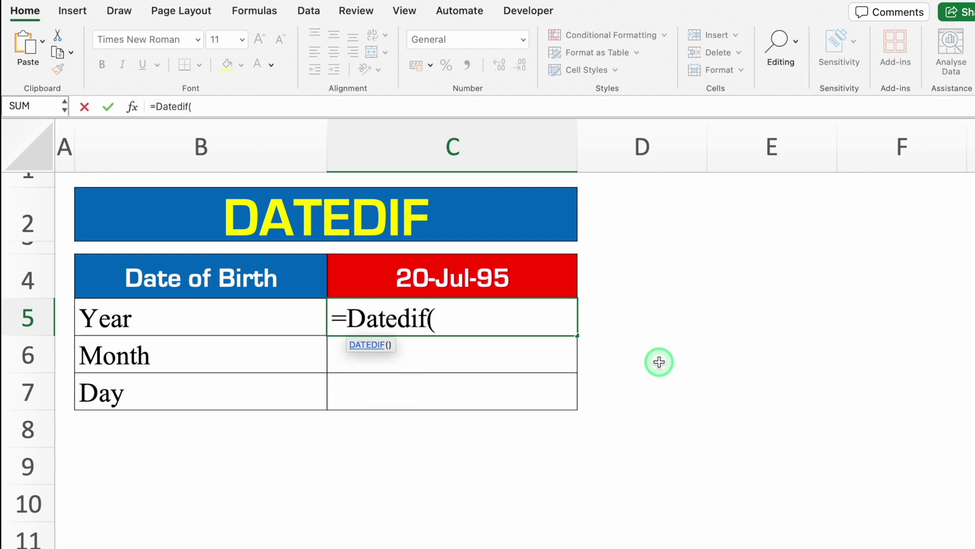
click(471, 279)
text(,)
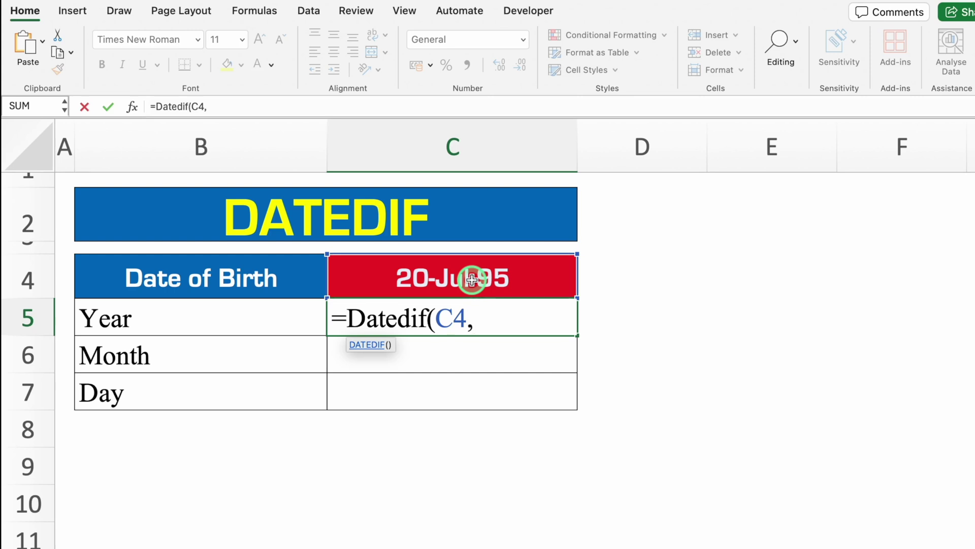
text(Today(),)
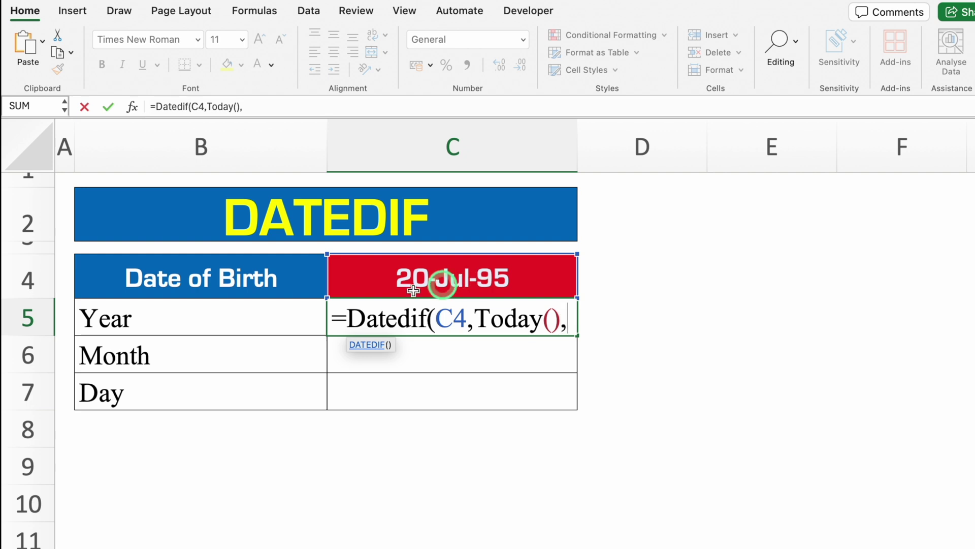
text(")
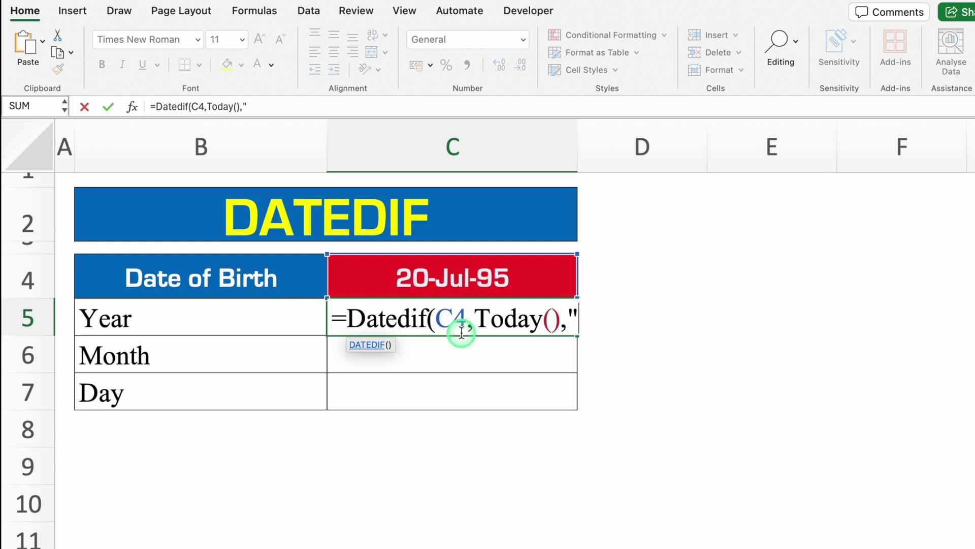
text(Y")
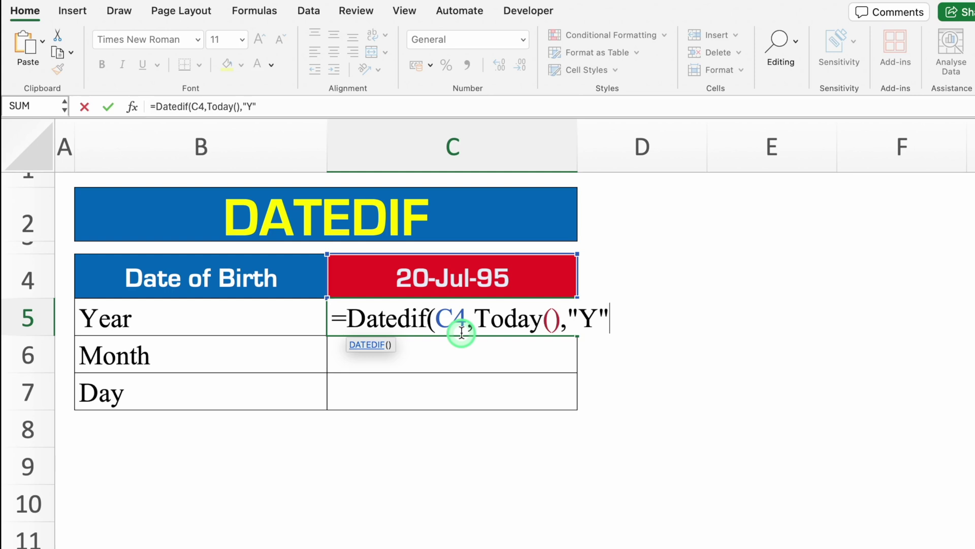
text())
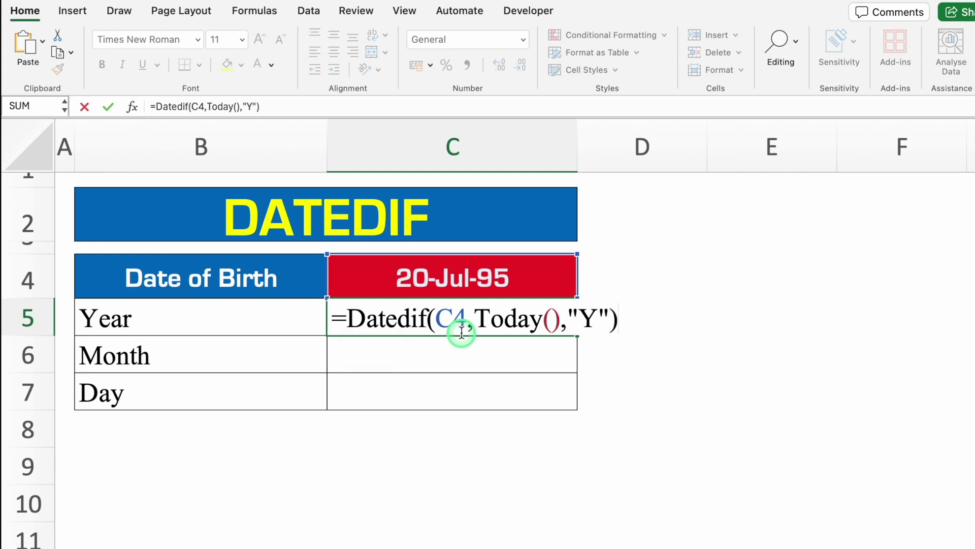
key(Return)
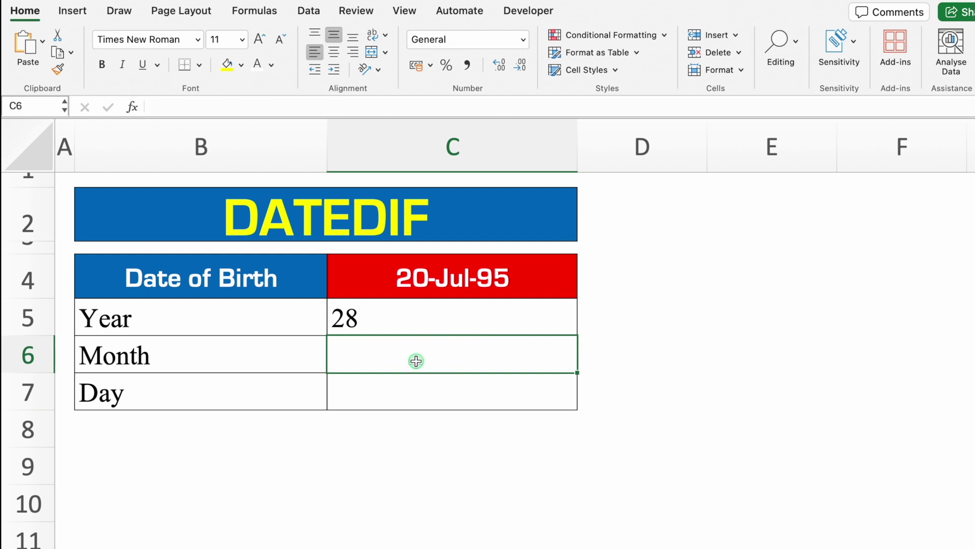
Step: Calculate the remaining months of the age by entering =DATEDIF(C4,TODAY(),"YM") in C6, and recheck the Year formula in C5
text(=)
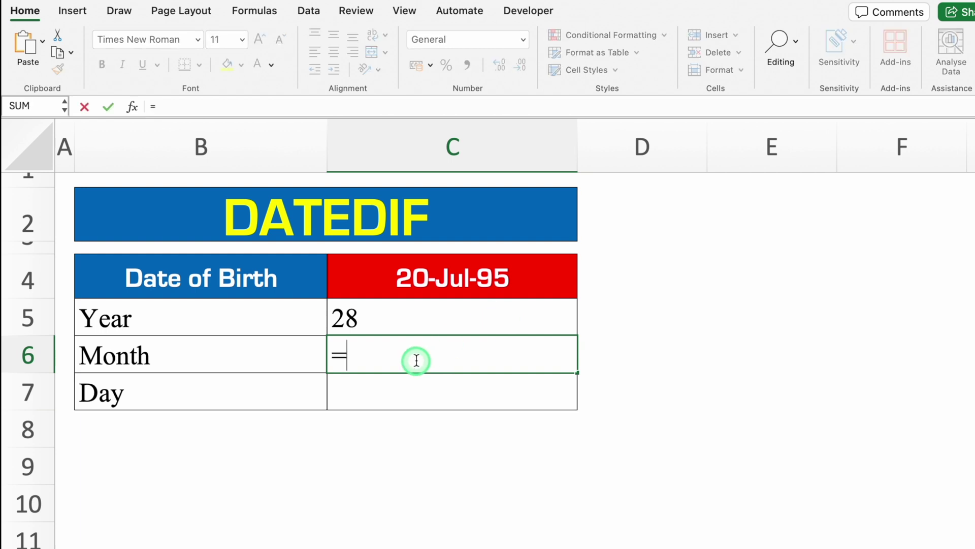
text(Datedif()
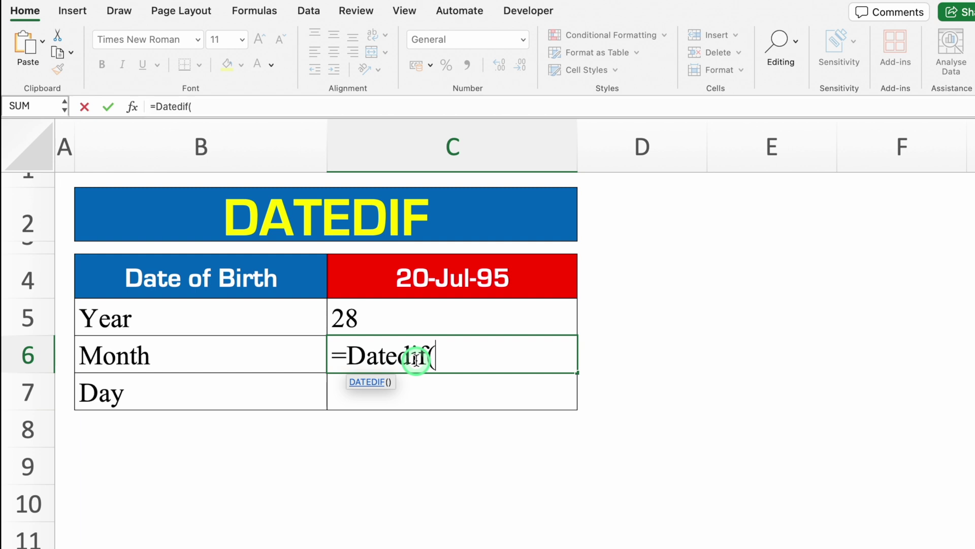
click(449, 278)
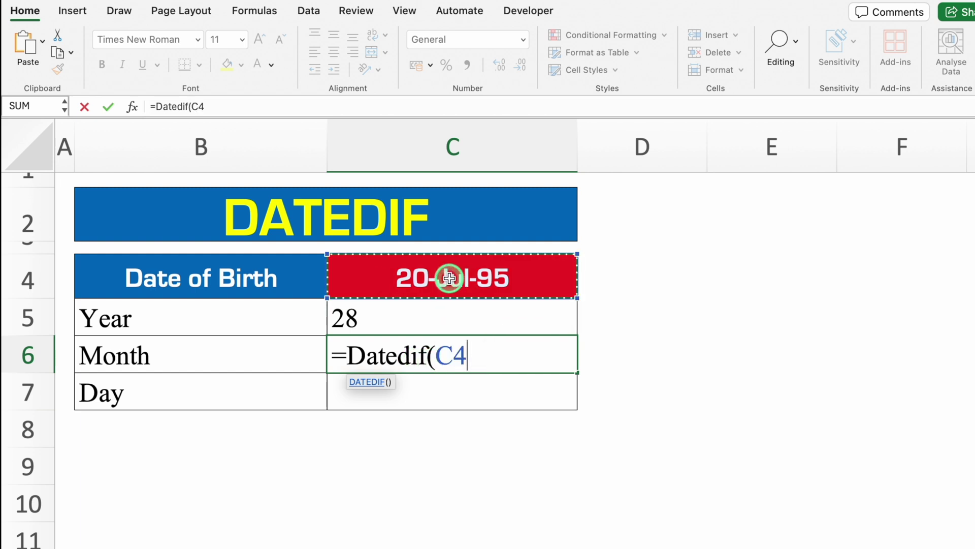
text(,Tod)
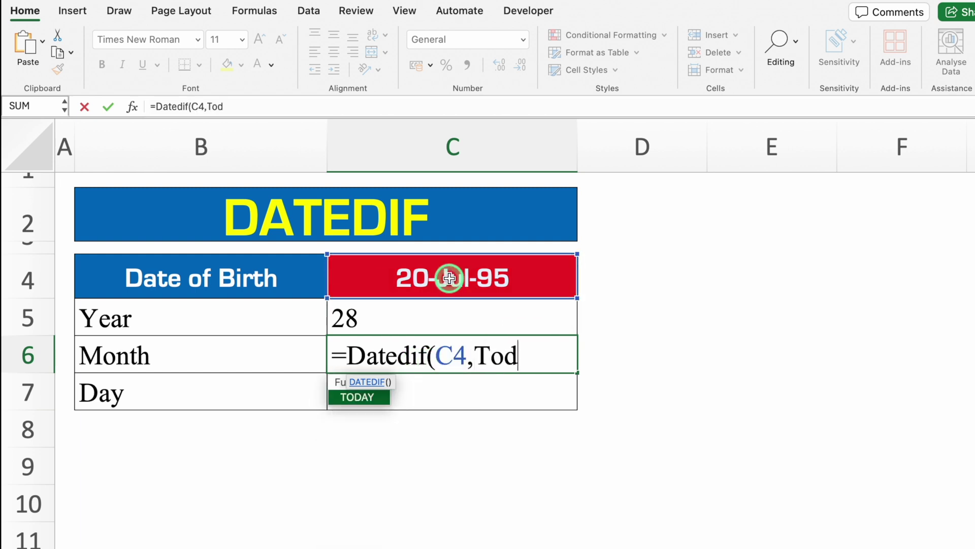
text(ay(),")
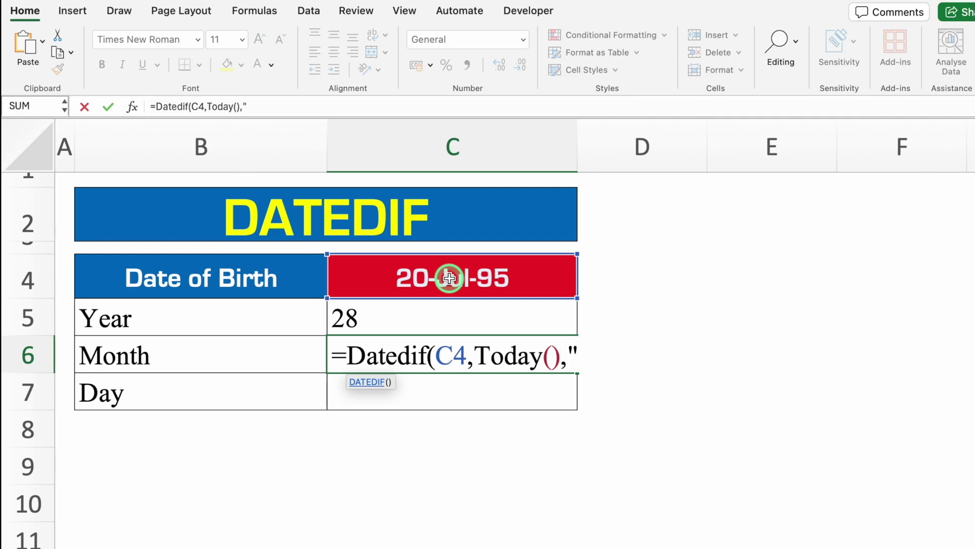
text(YM"))
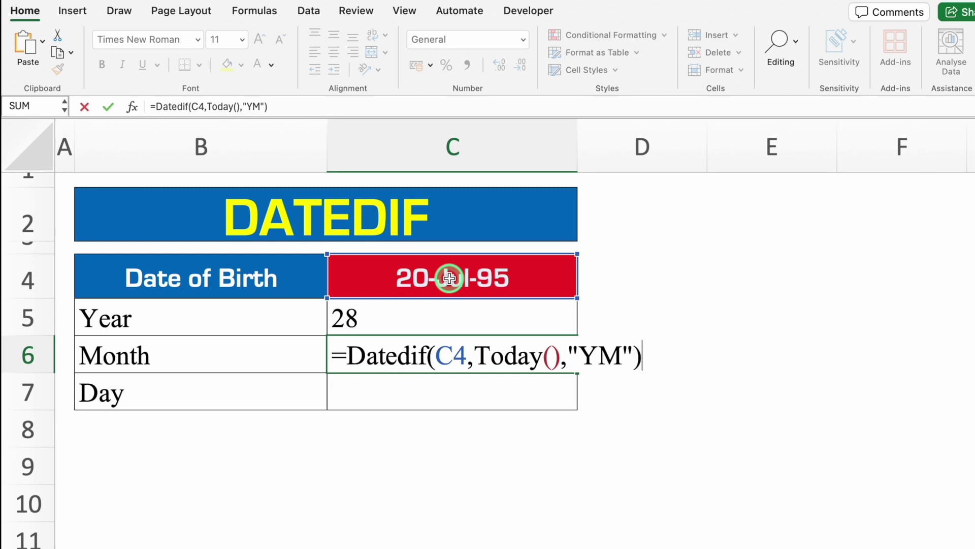
key(Return)
key(Up)
click(453, 316)
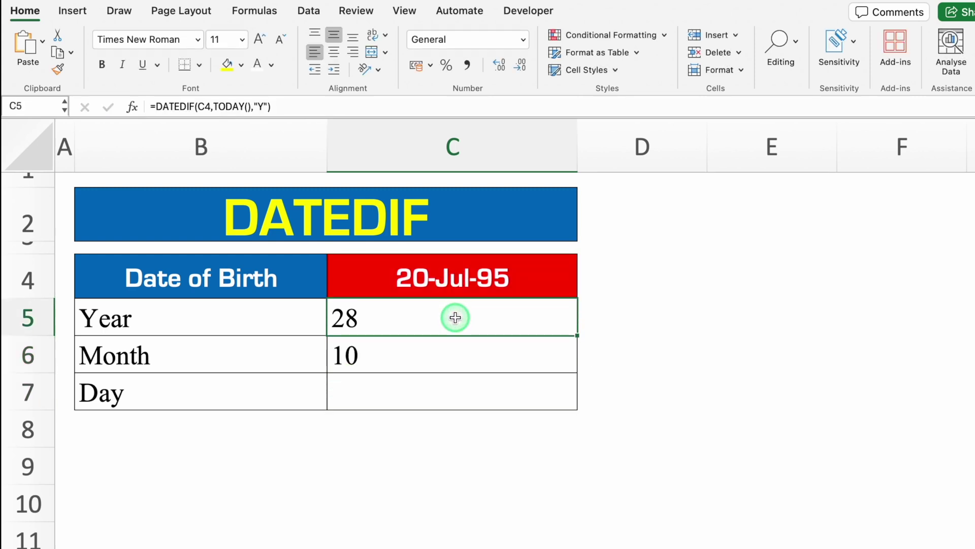
Step: Calculate the remaining days of the age by entering =DATEDIF(C4,TODAY(),"MD") in C7
click(444, 353)
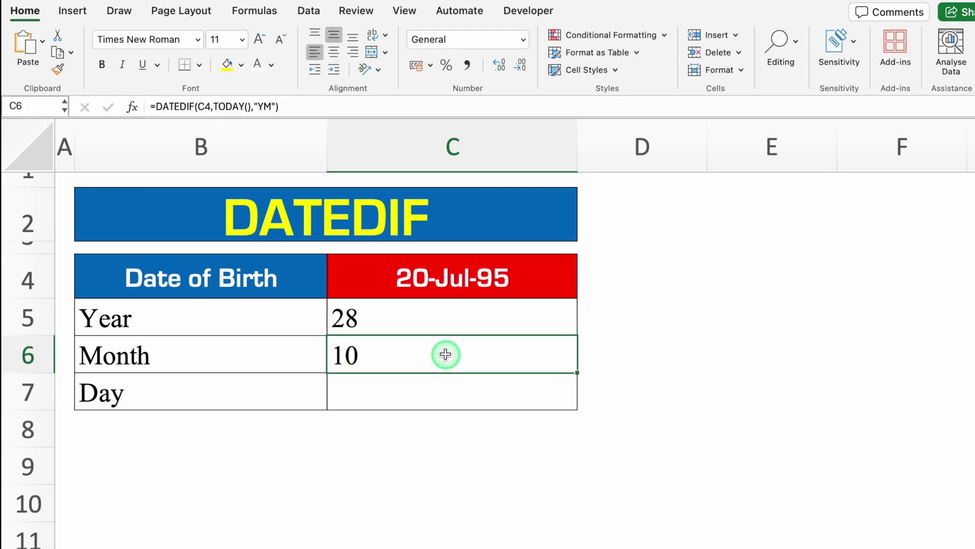
click(432, 392)
text(=)
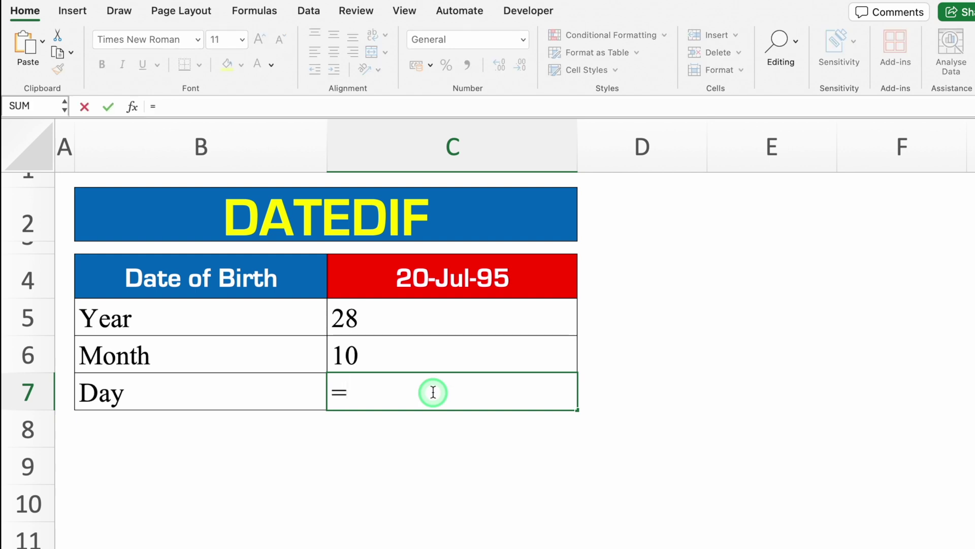
text(Datedif()
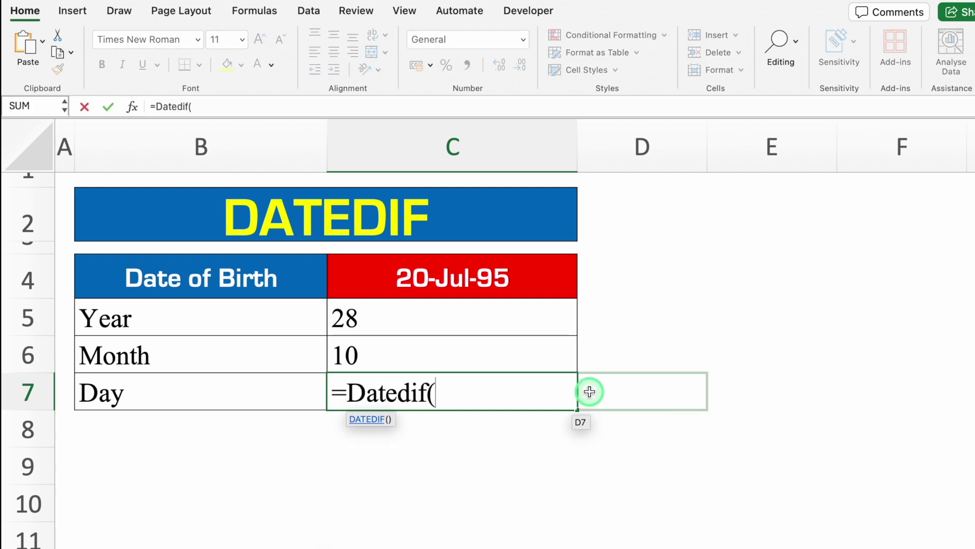
click(442, 270)
text(,To)
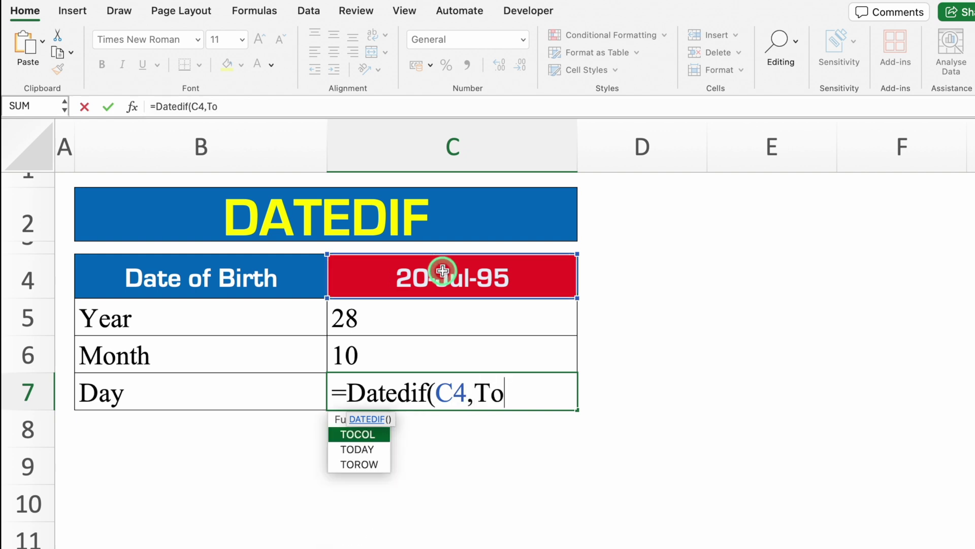
text(day(),)
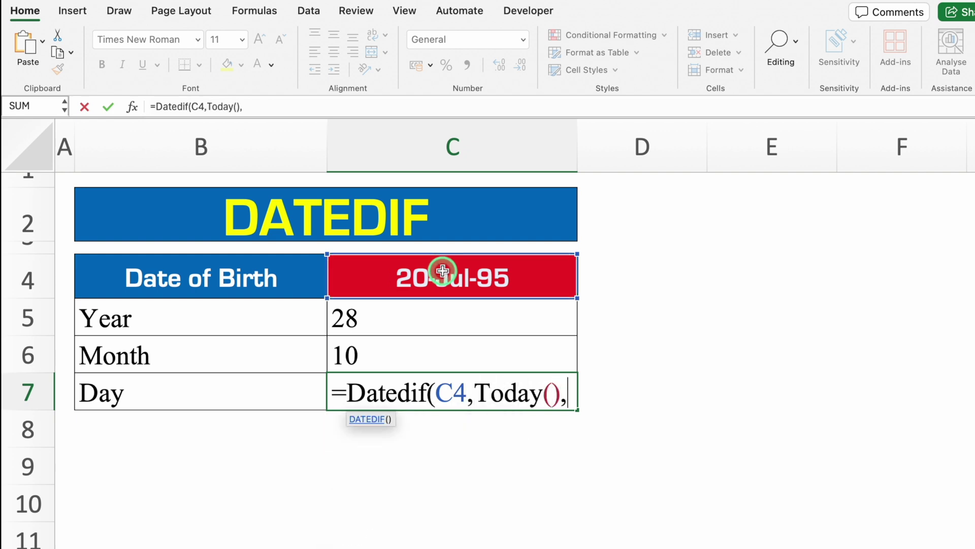
text("M)
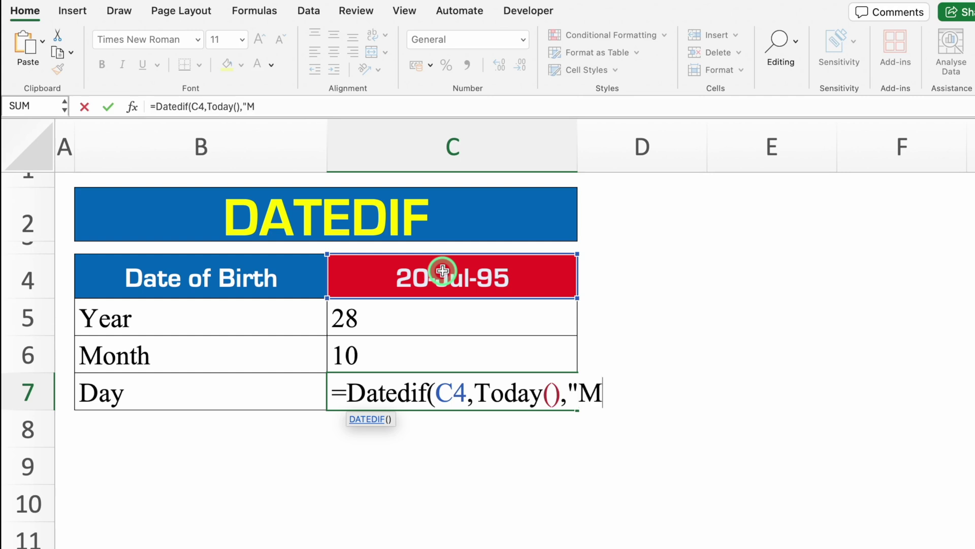
text(D"))
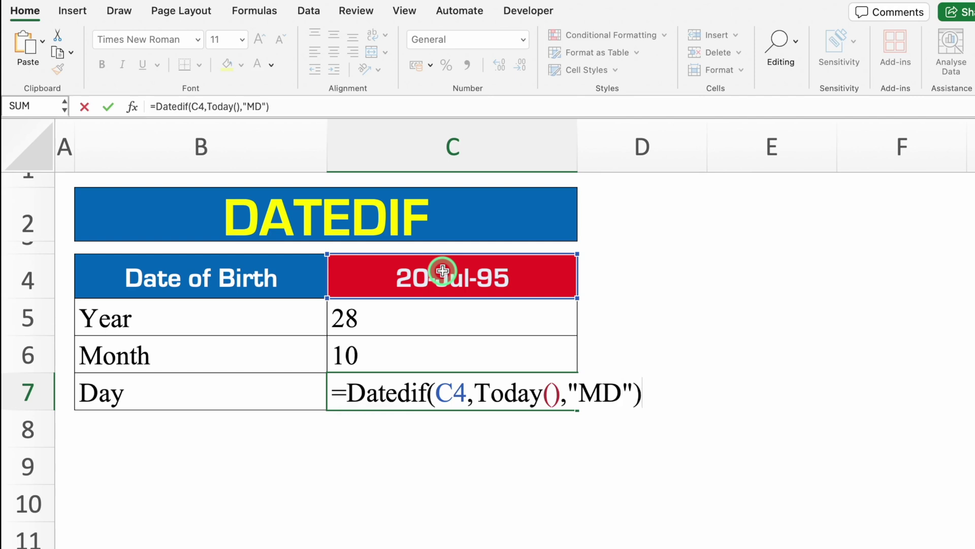
key(Return)
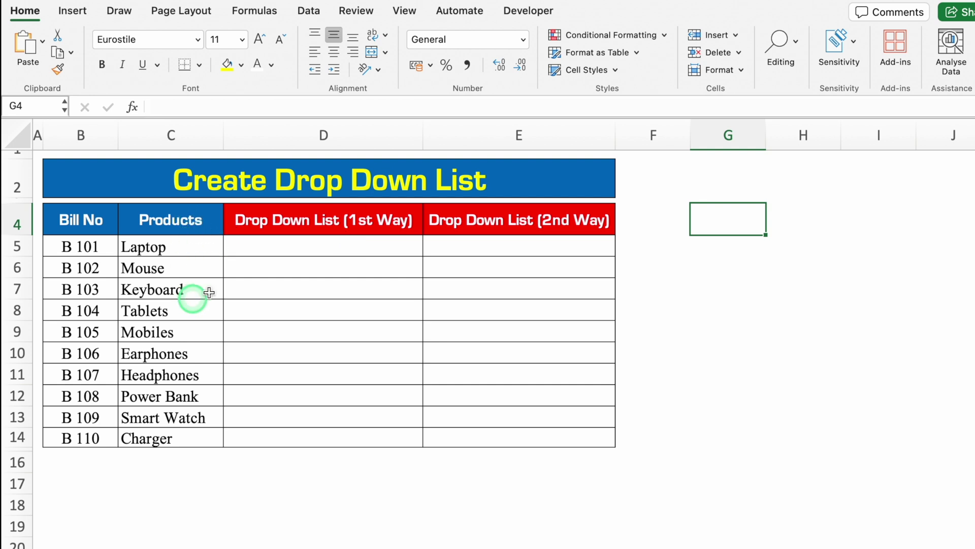
Step: On the Create Drop Down List sheet, apply List data validation to D5:D14 with the source range =$C$5:$C$14
click(278, 247)
drag(277, 247, 283, 433)
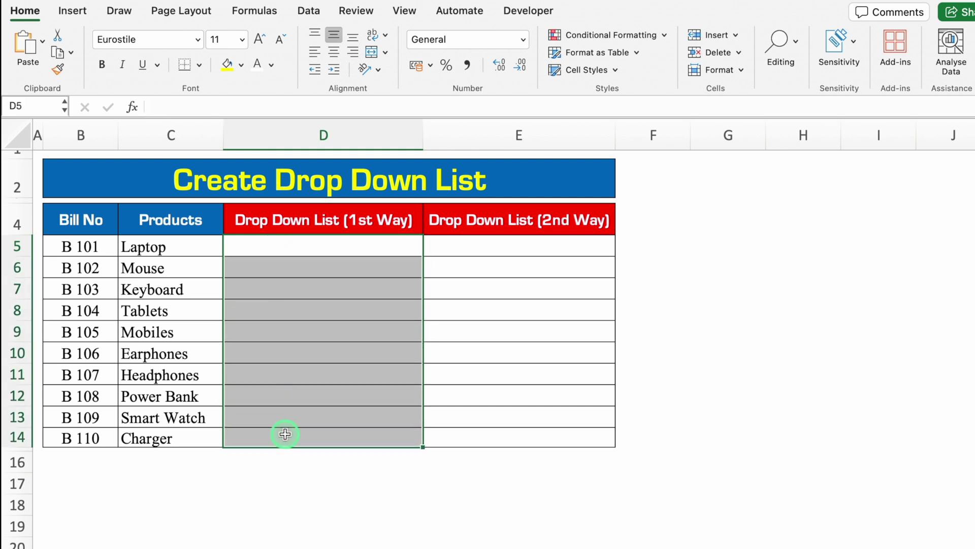
click(309, 10)
click(703, 41)
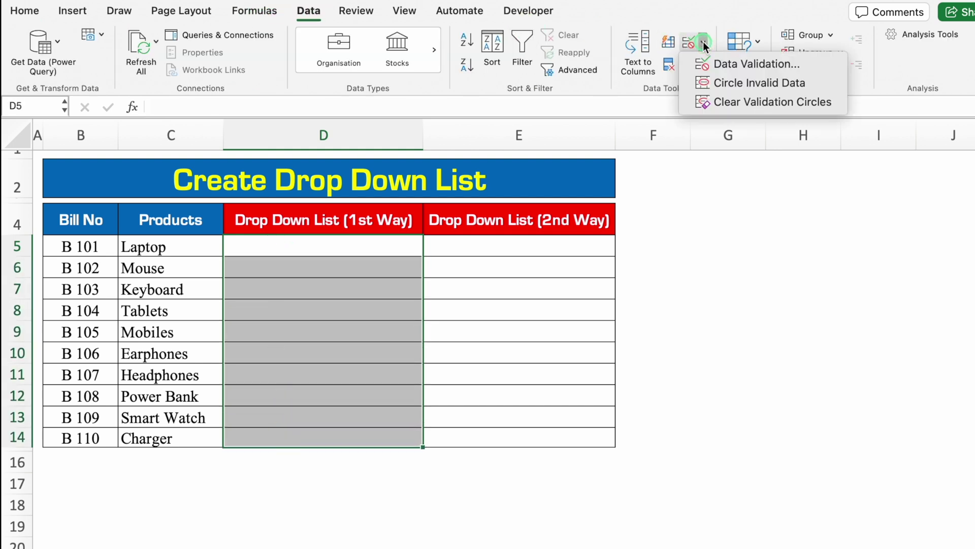
click(731, 64)
click(507, 141)
drag(505, 155, 431, 207)
click(421, 241)
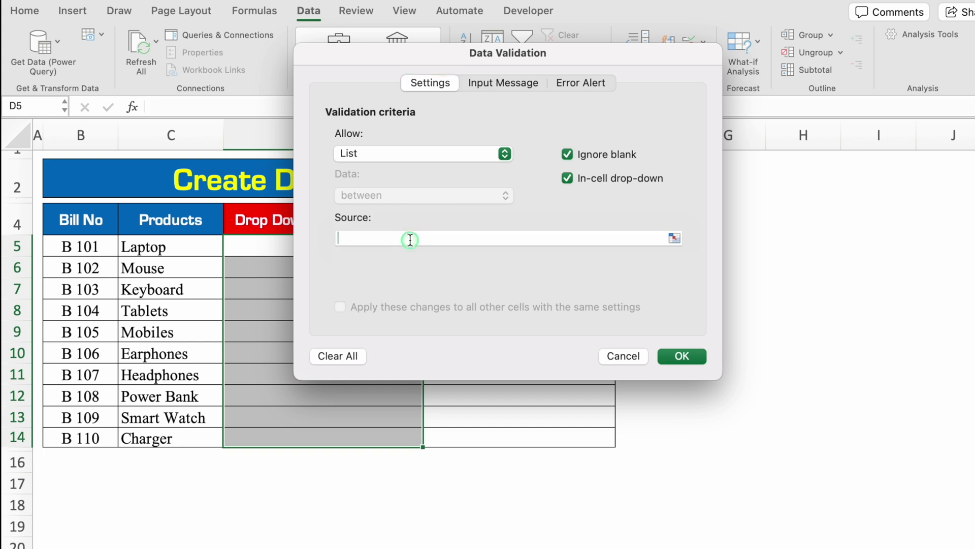
drag(410, 57, 570, 77)
drag(261, 251, 193, 436)
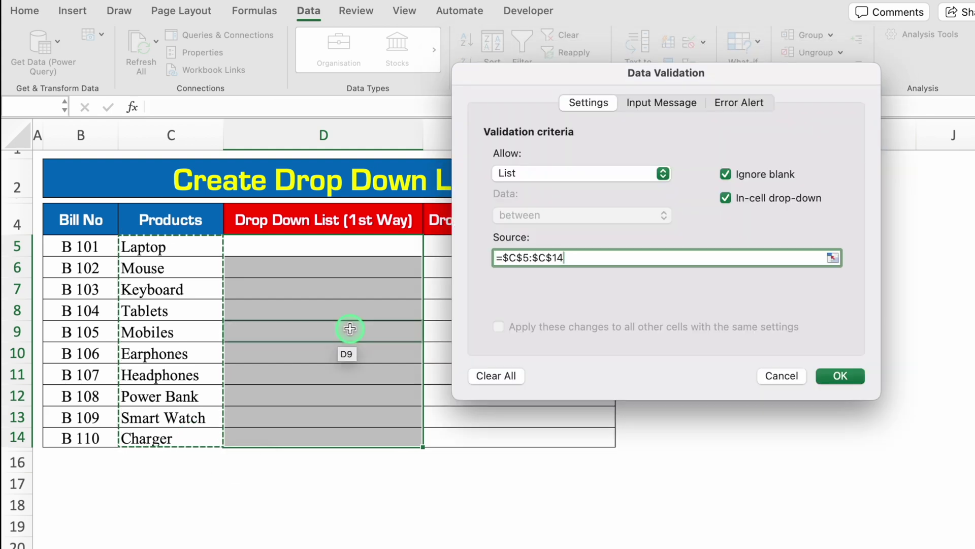
click(840, 376)
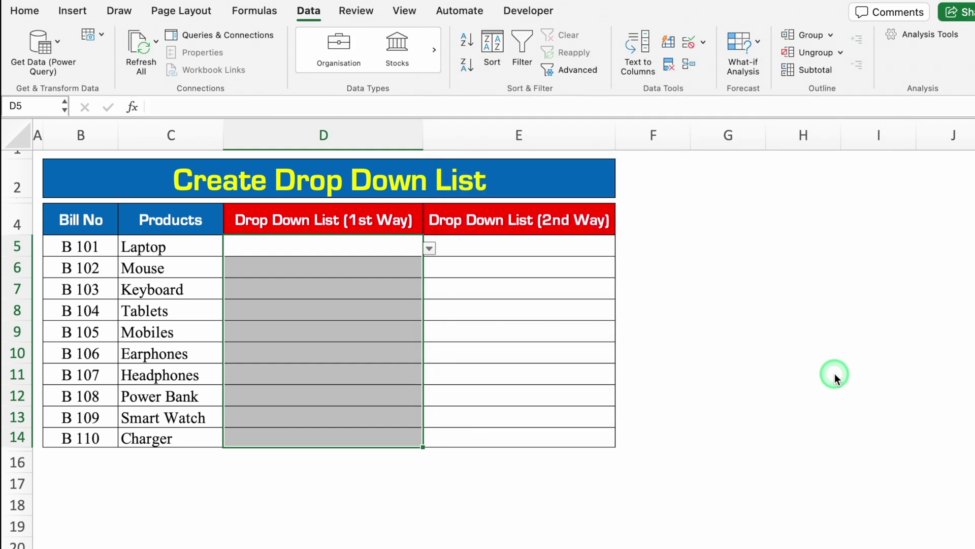
Step: Choose Laptop in D5 and Earphones in D6 from the in-cell drop-down lists
click(420, 248)
click(428, 248)
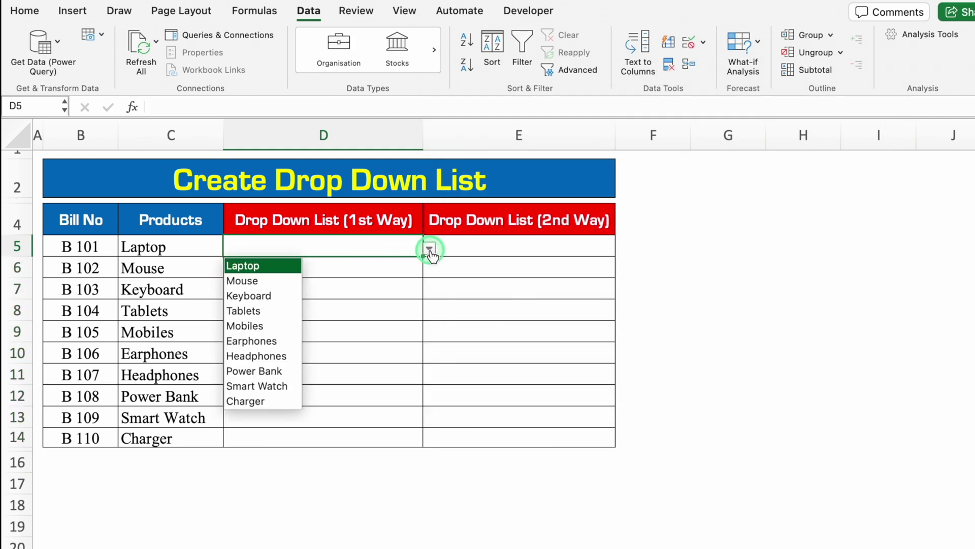
click(283, 266)
click(283, 271)
key(alt+Down)
click(252, 362)
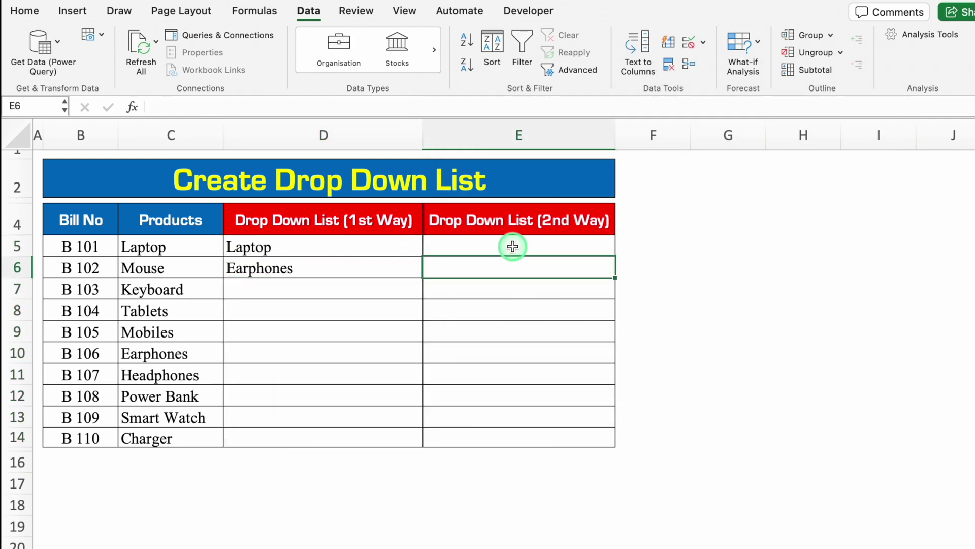
Step: Apply List data validation to E5:E14 with the manually entered source Laptop,Mouse,Keyboard
drag(511, 246, 514, 441)
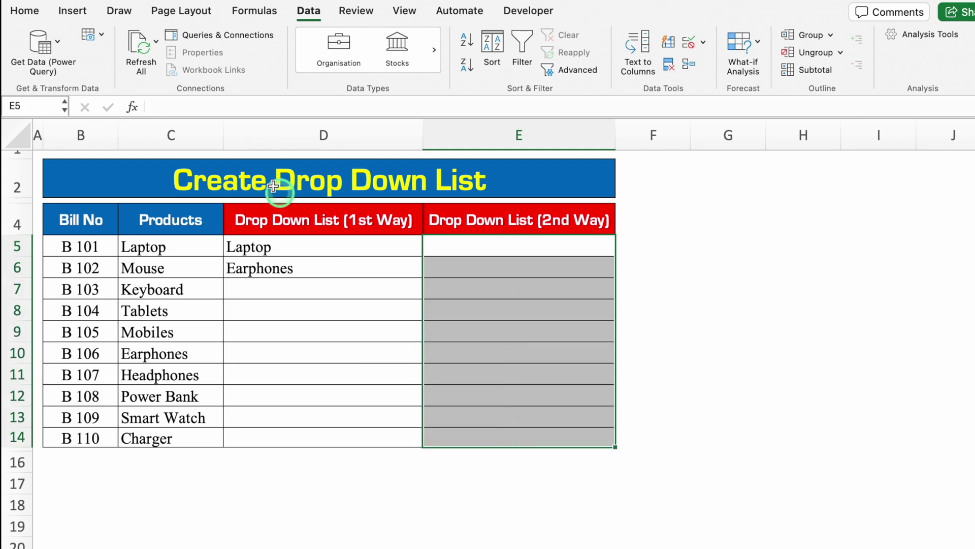
click(315, 13)
click(703, 41)
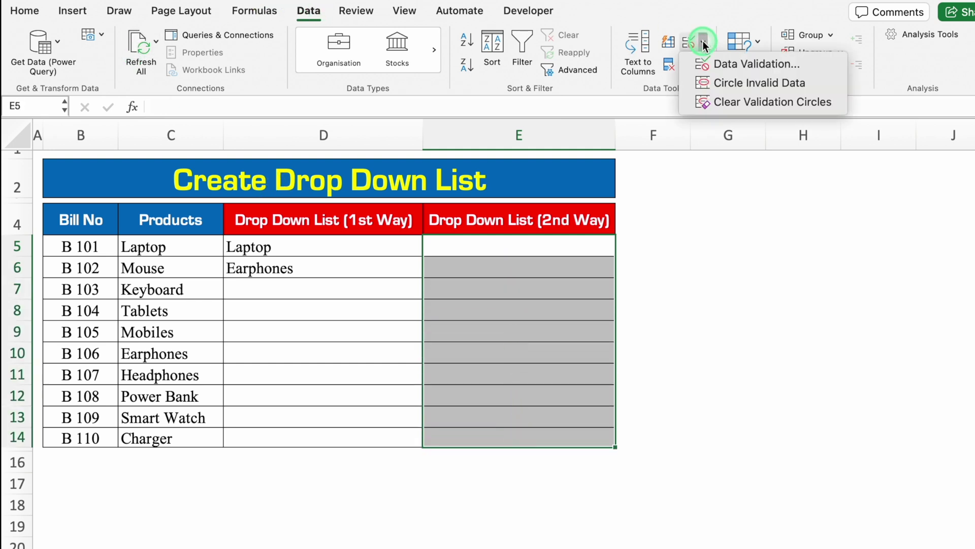
click(737, 63)
click(503, 151)
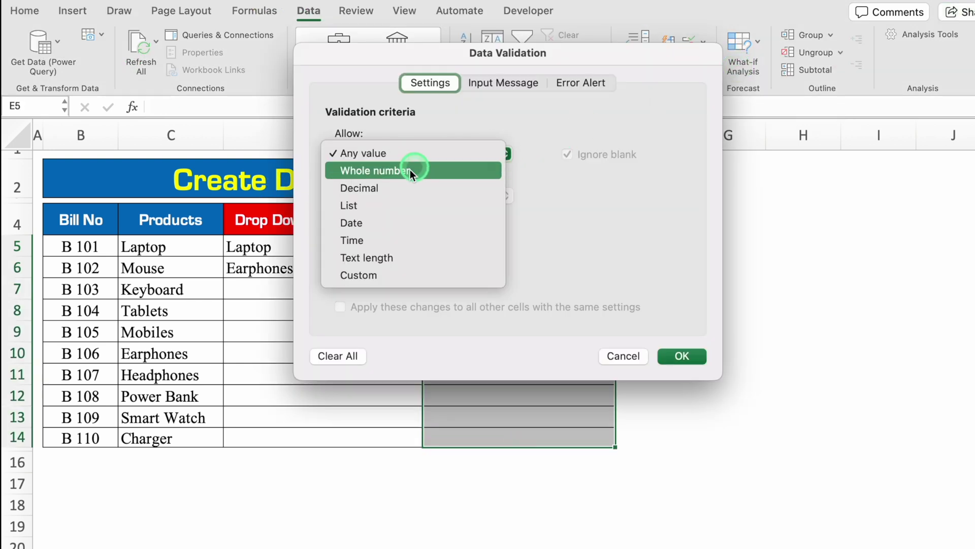
click(395, 203)
click(395, 238)
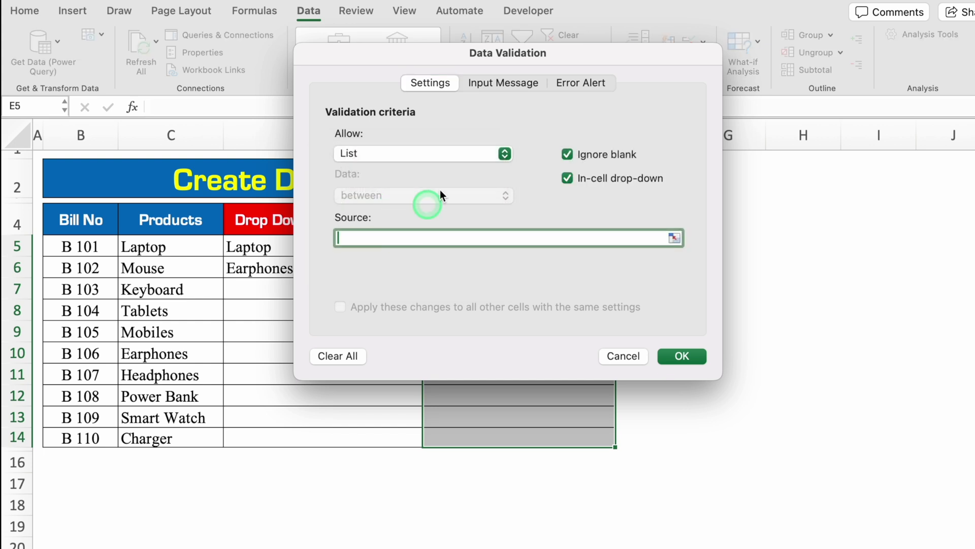
drag(379, 47, 485, 131)
text(Laptop,Mouse,Keyboard)
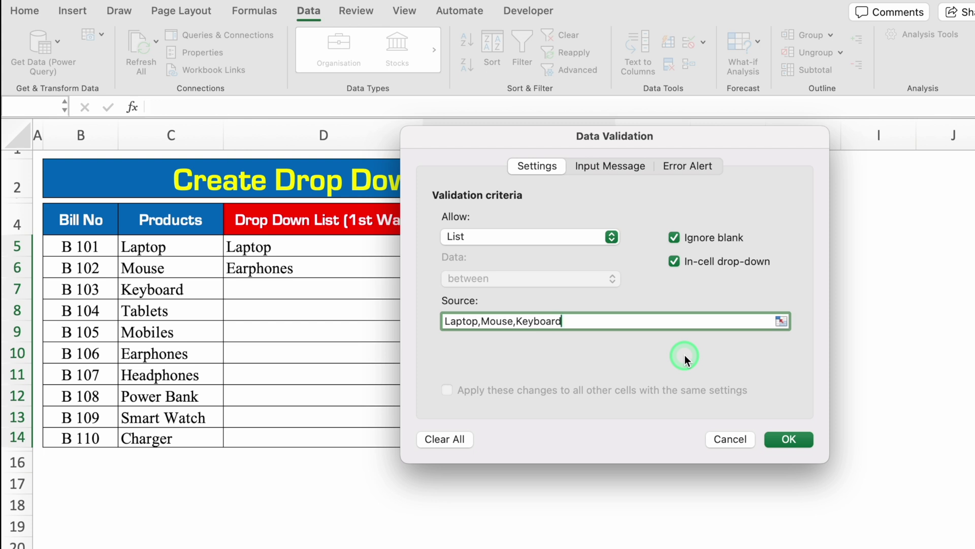
click(787, 438)
Step: Choose Mouse in E5, Keyboard in E6 and Mouse in E7 from the in-cell drop-down lists
click(622, 248)
click(465, 281)
click(466, 282)
click(622, 268)
click(503, 311)
click(503, 291)
click(622, 289)
click(481, 320)
click(492, 331)
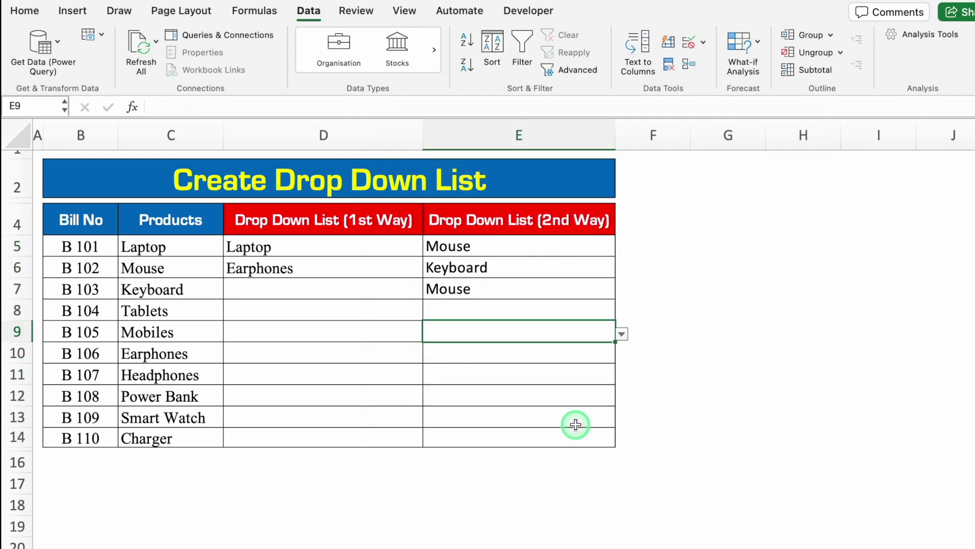